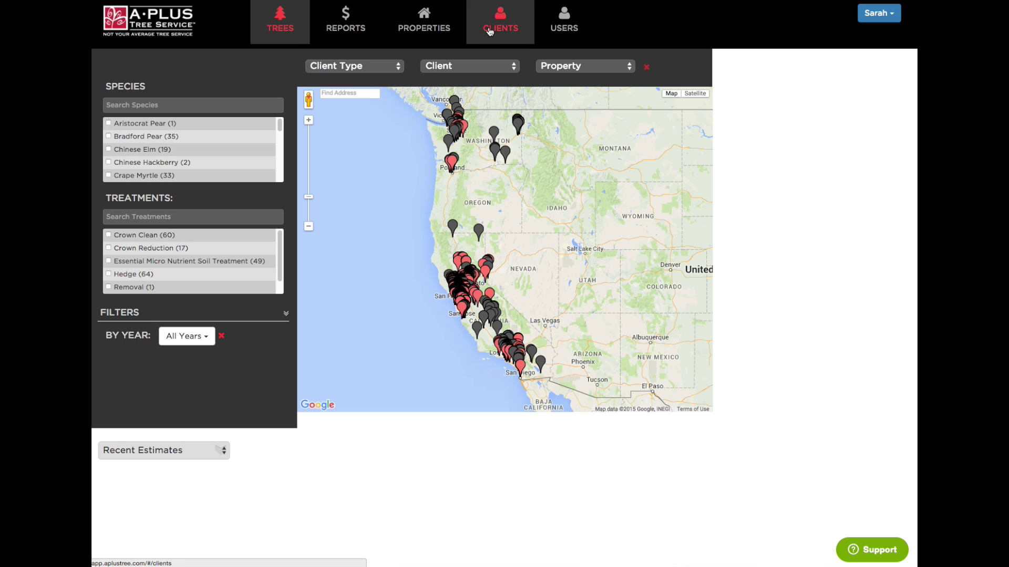
Check the account menu without choosing anything, then zoom the map into northern California
click(891, 21)
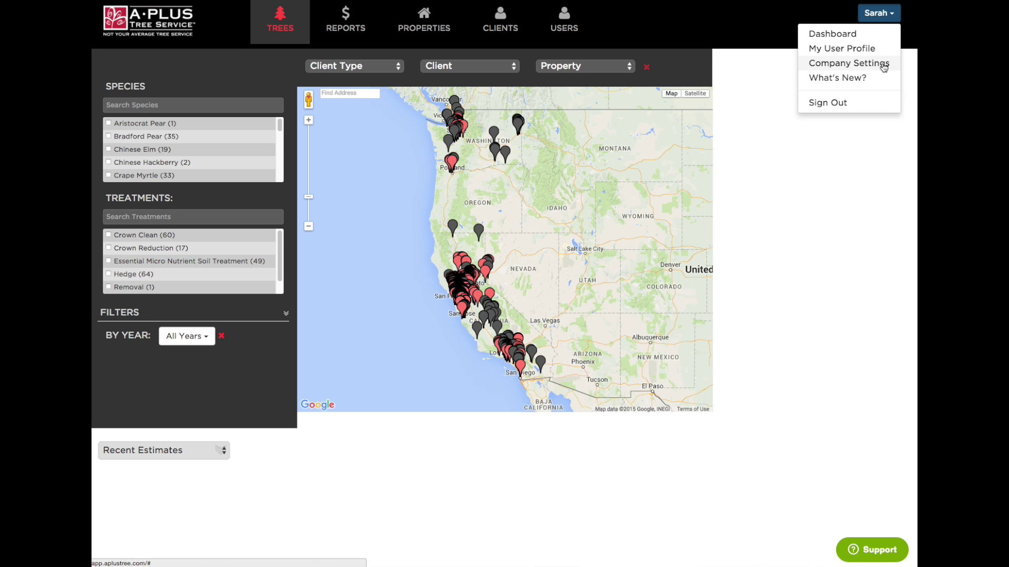
click(884, 67)
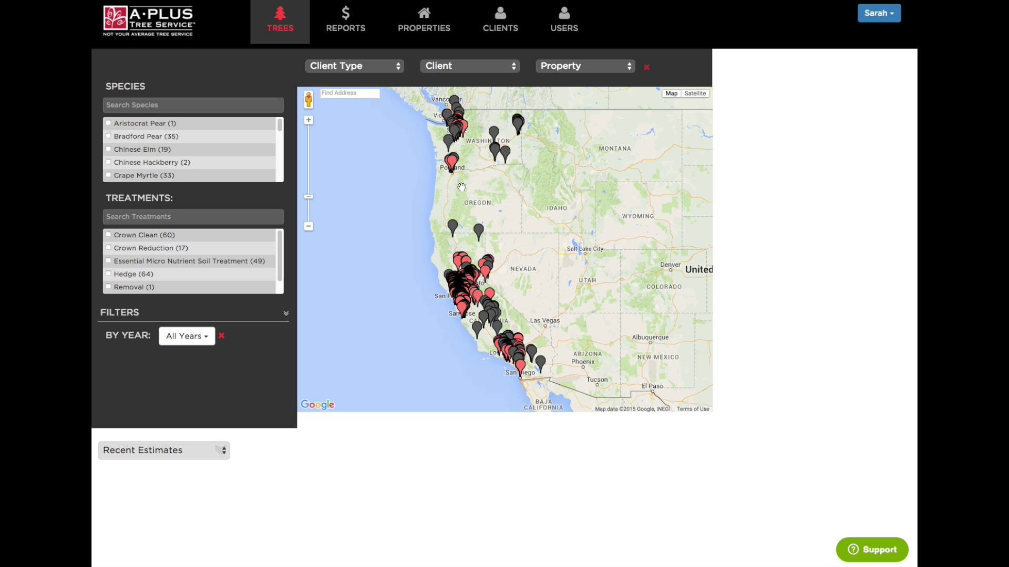
drag(468, 220, 506, 245)
double_click(506, 245)
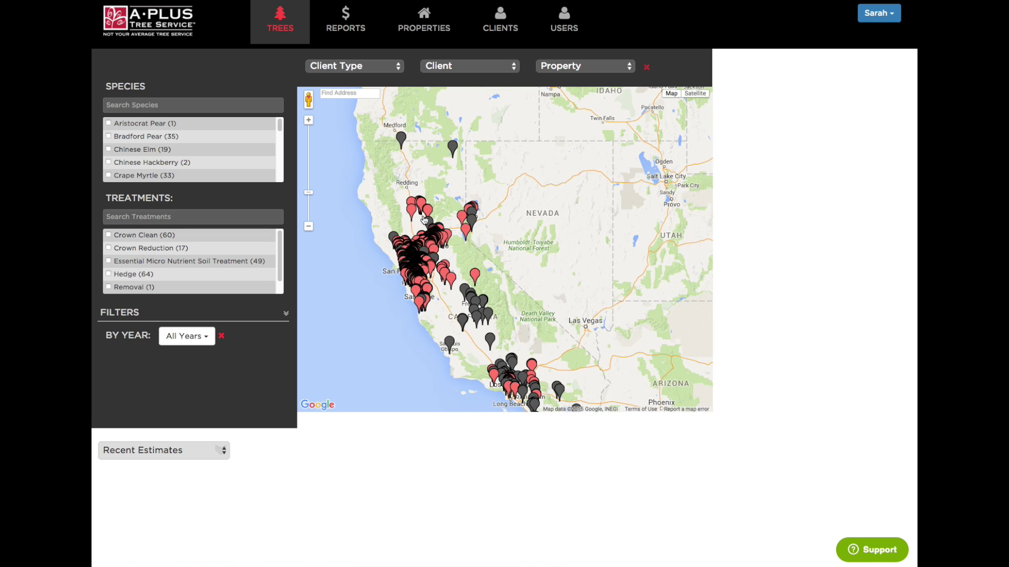
View the Willow Oaks and Alberta Gardens site summaries, then close them
click(413, 215)
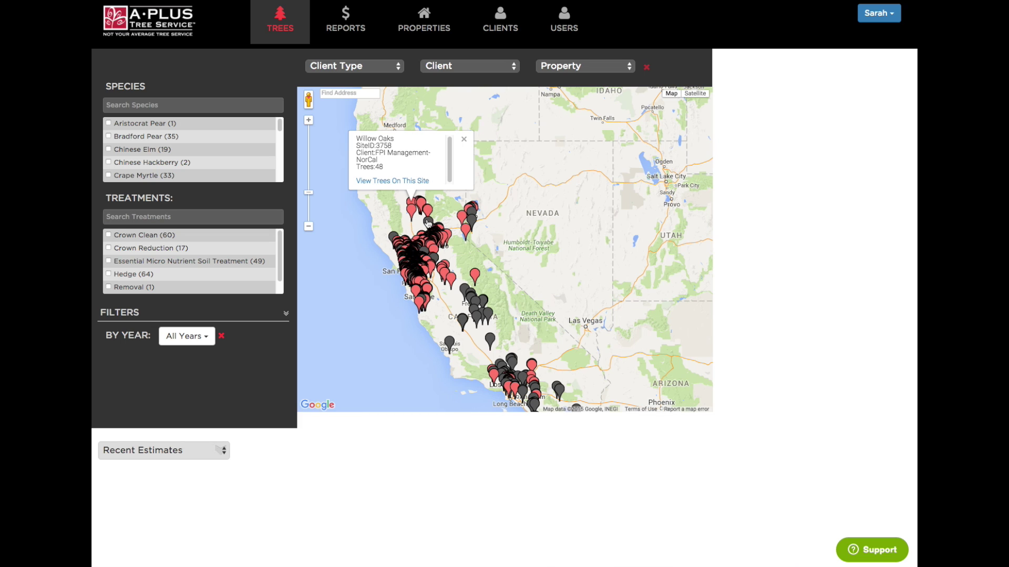
click(428, 223)
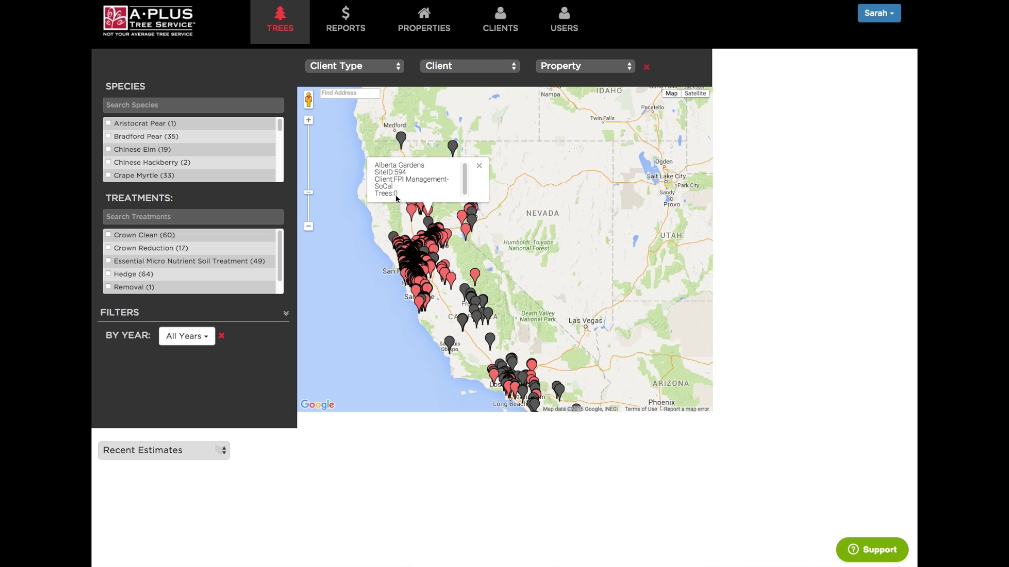
click(503, 222)
click(513, 238)
drag(513, 237, 519, 230)
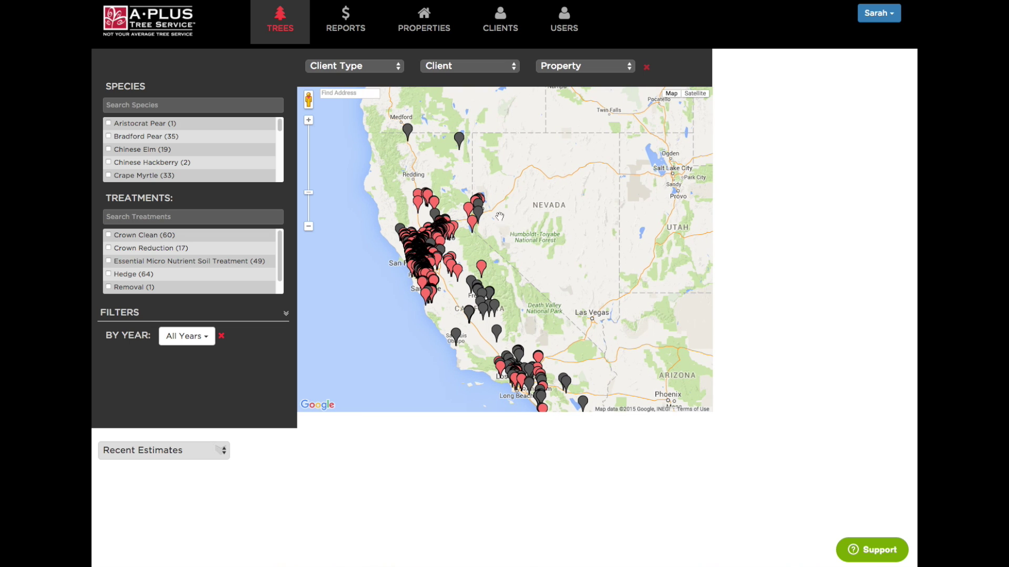
click(365, 67)
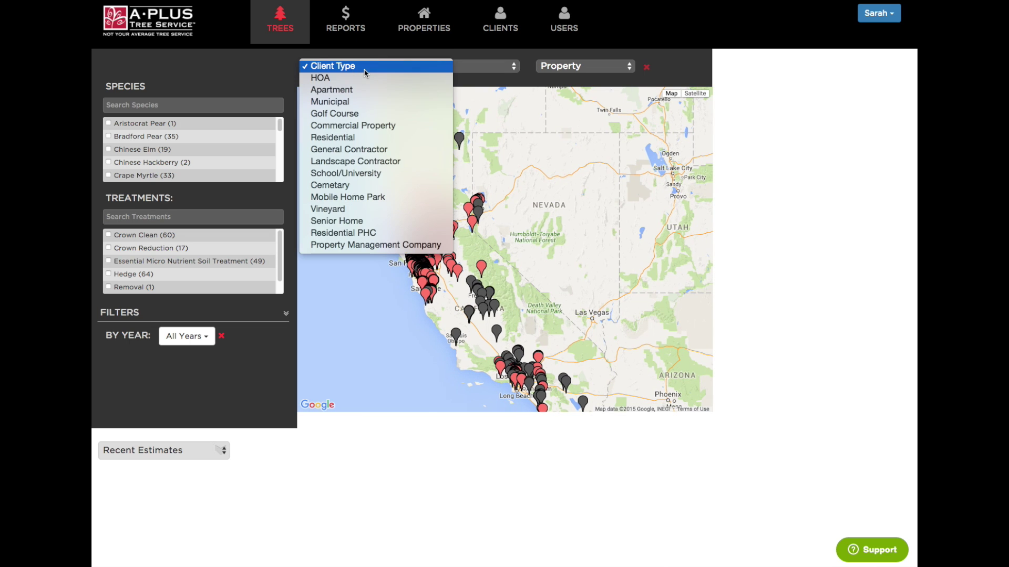
Look through the client type, client and property lists without choosing anything
click(468, 72)
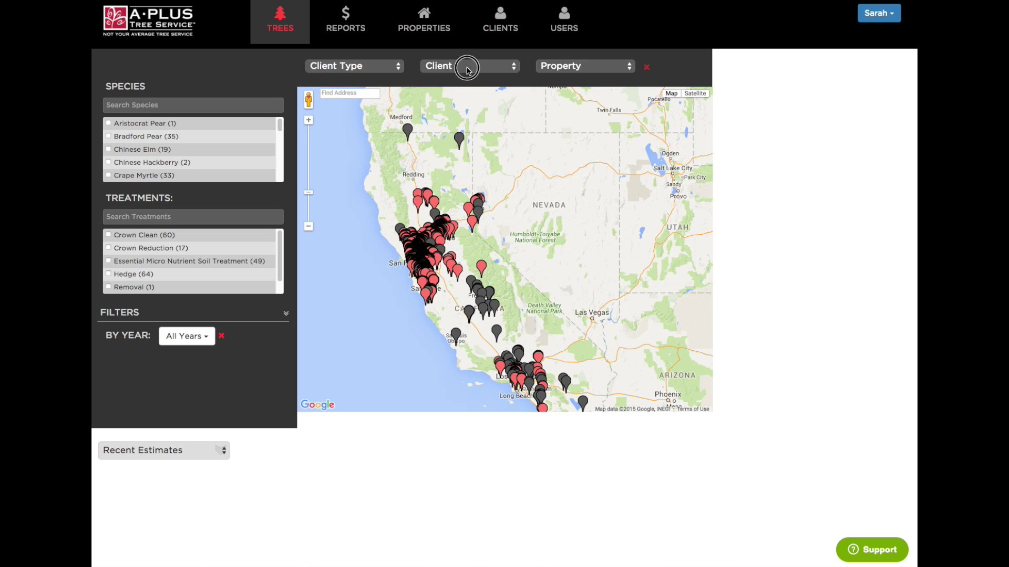
click(468, 70)
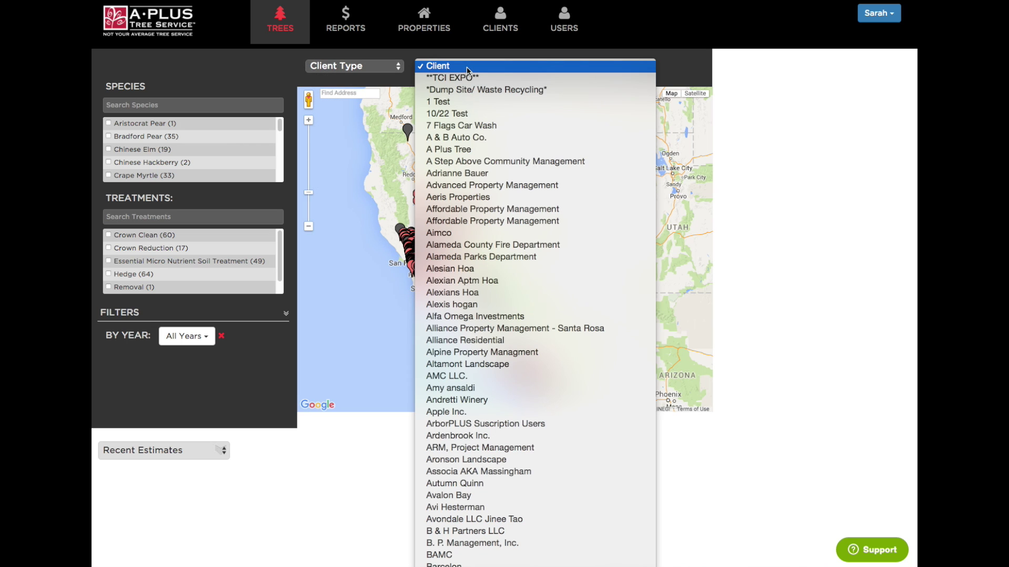
click(663, 69)
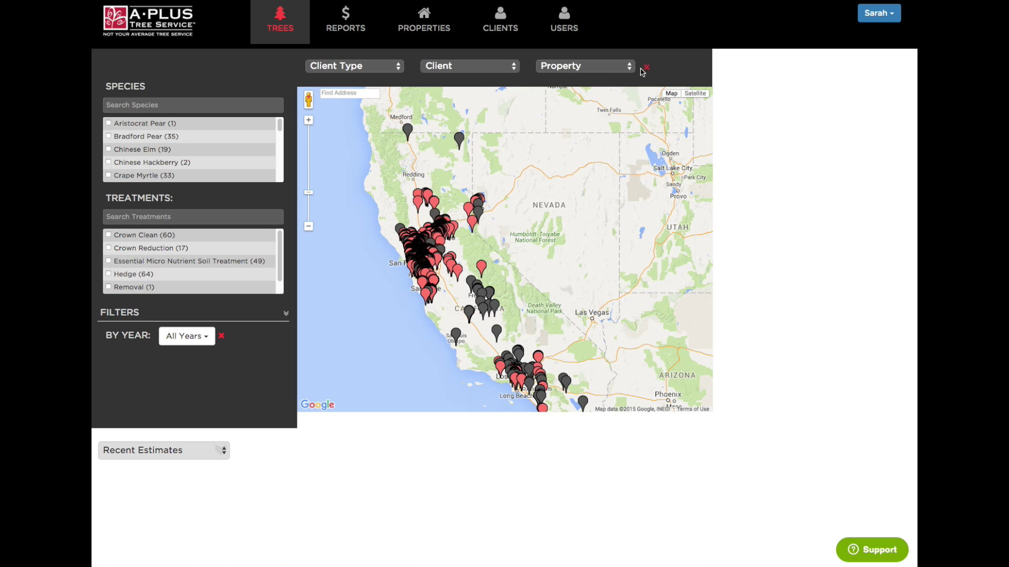
click(607, 72)
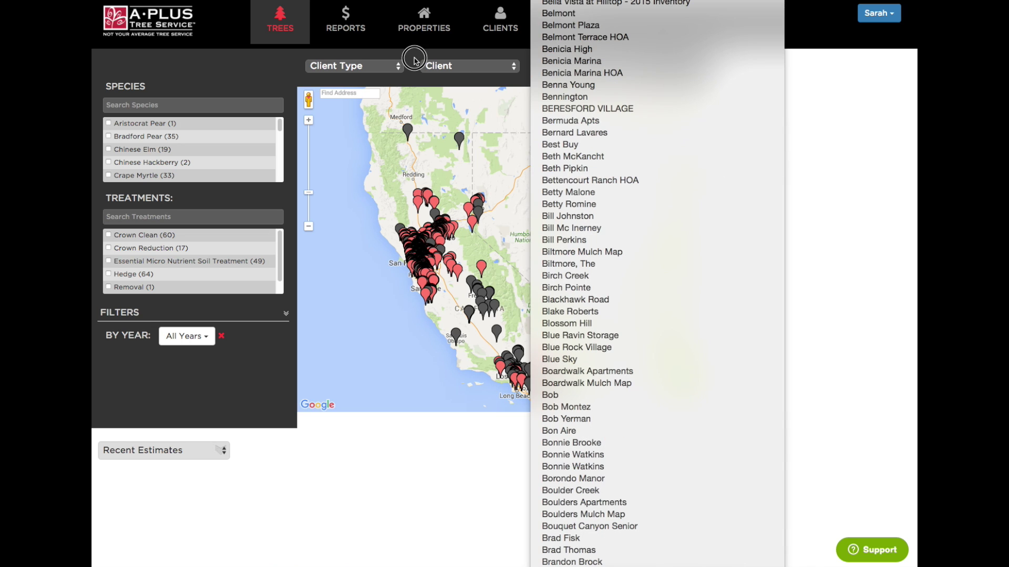
click(415, 61)
Filter to School/University clients and load the Burlingame High School property
click(384, 71)
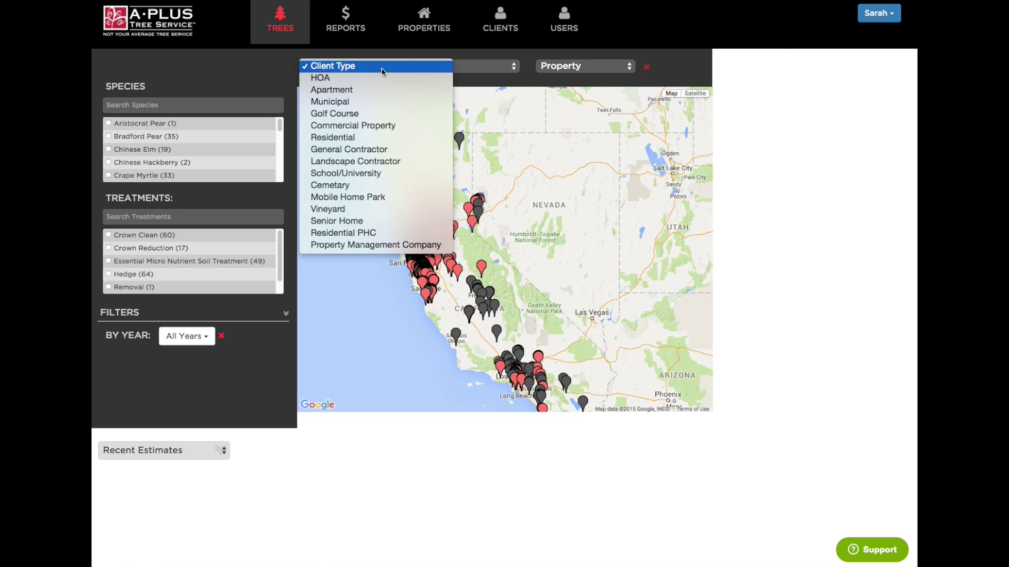
click(382, 175)
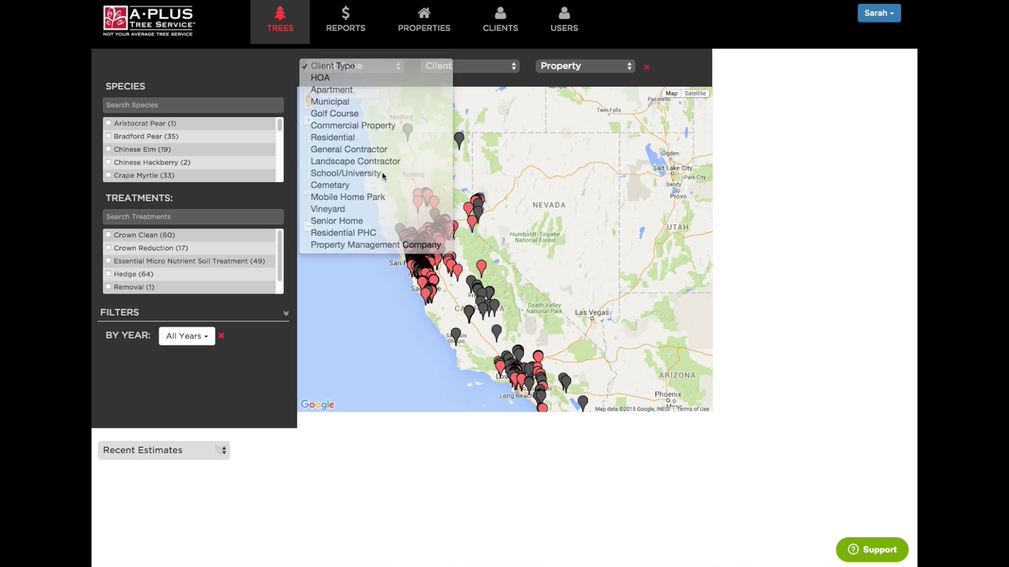
click(557, 70)
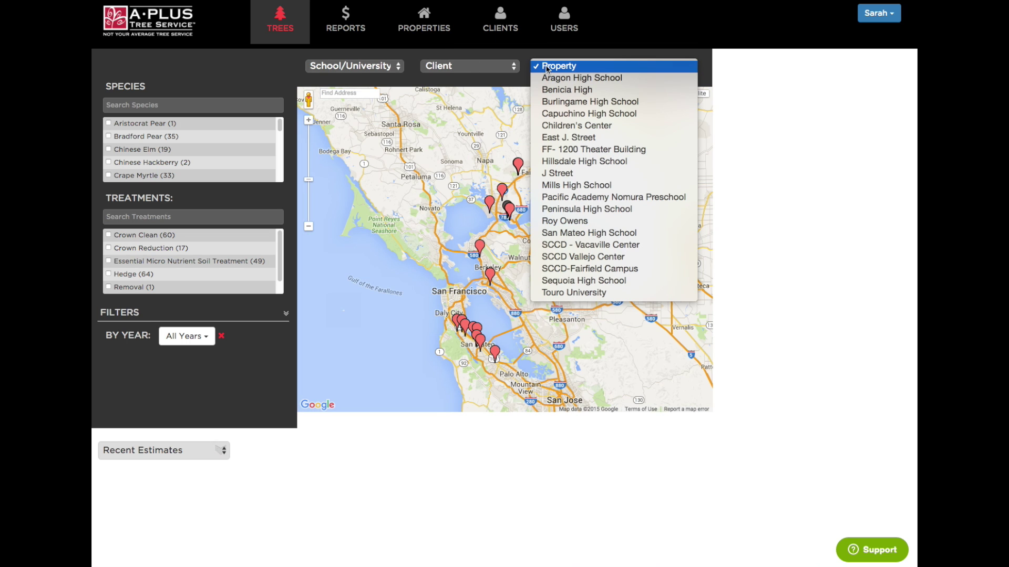
key(Down)
key(Down)
key(Down)
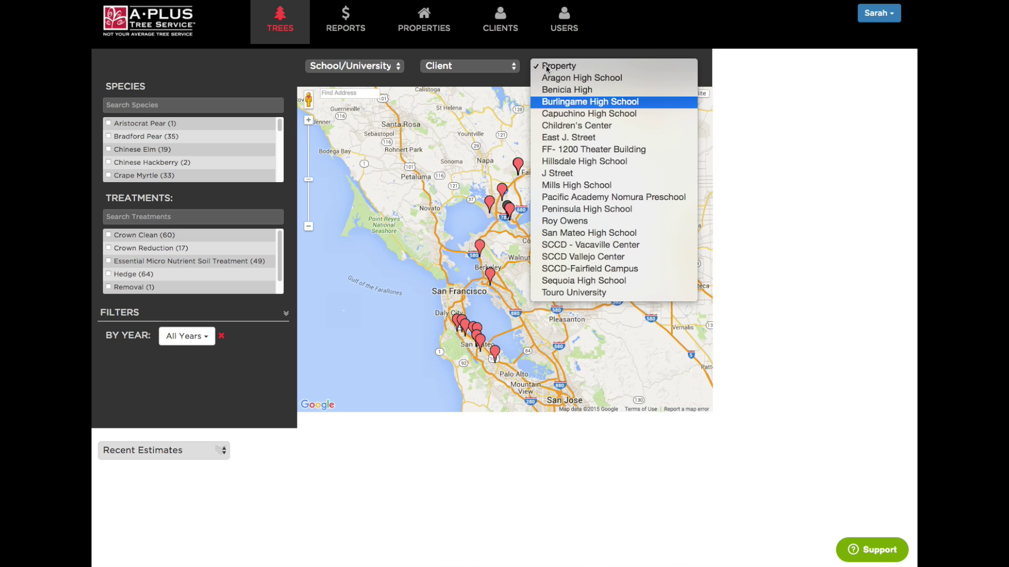
key(Return)
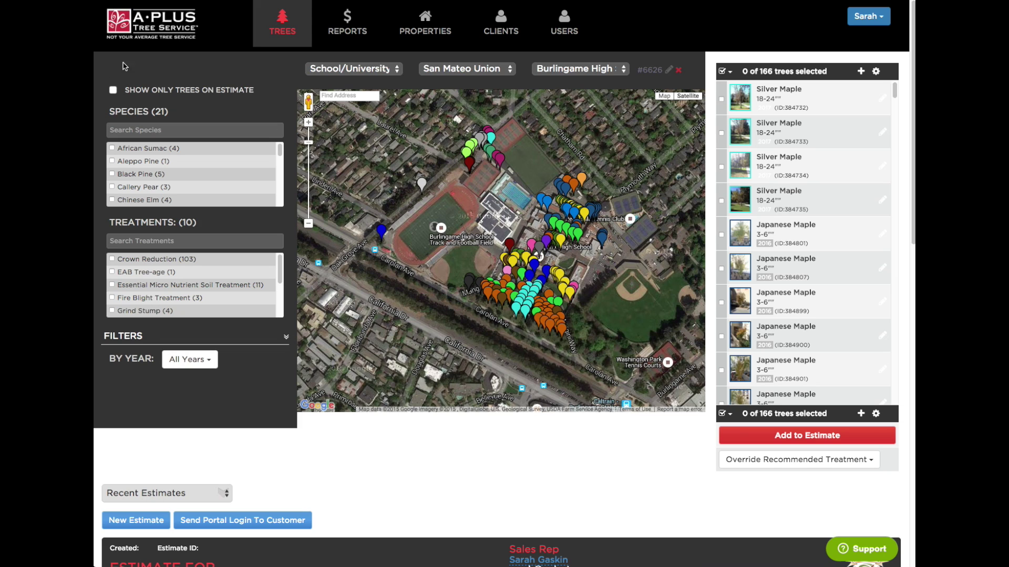
Expand the additional hazard, size and health filters
click(286, 338)
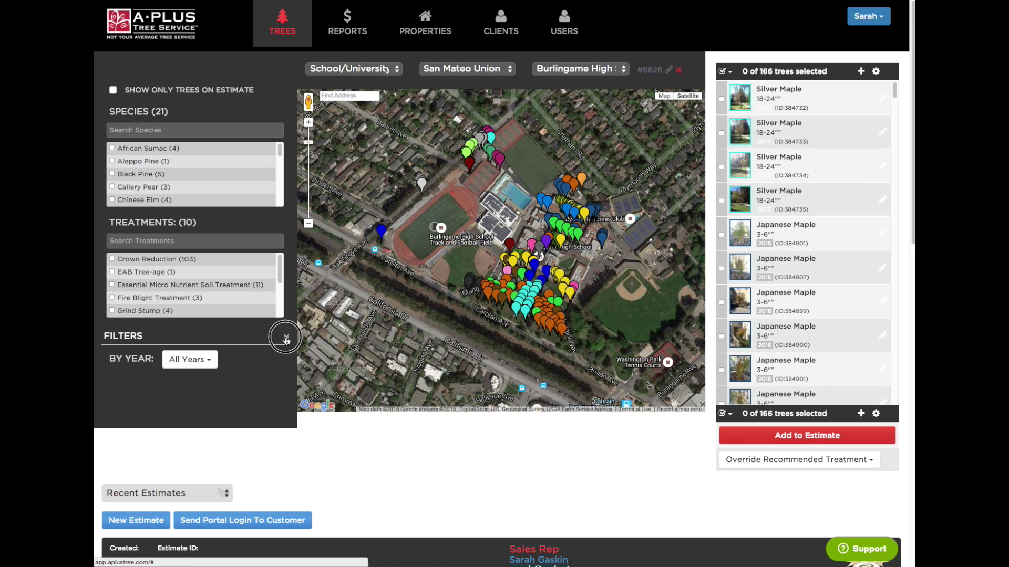
scroll(286, 380, down, 2)
scroll(285, 381, up, 2)
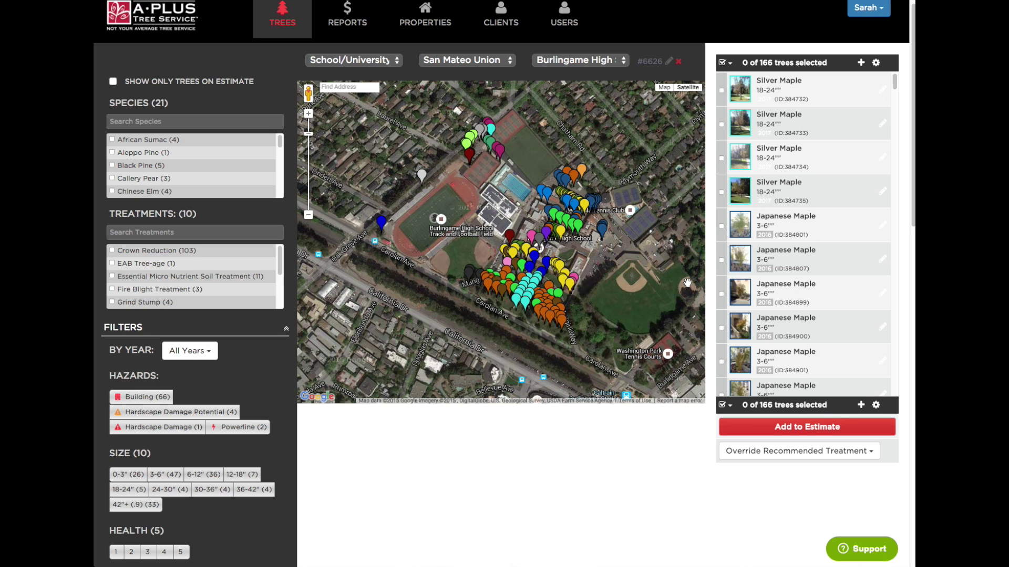
Center the satellite map on the campus trees and show the Callery Pear's summary
drag(587, 254, 577, 283)
scroll(579, 205, up, 2)
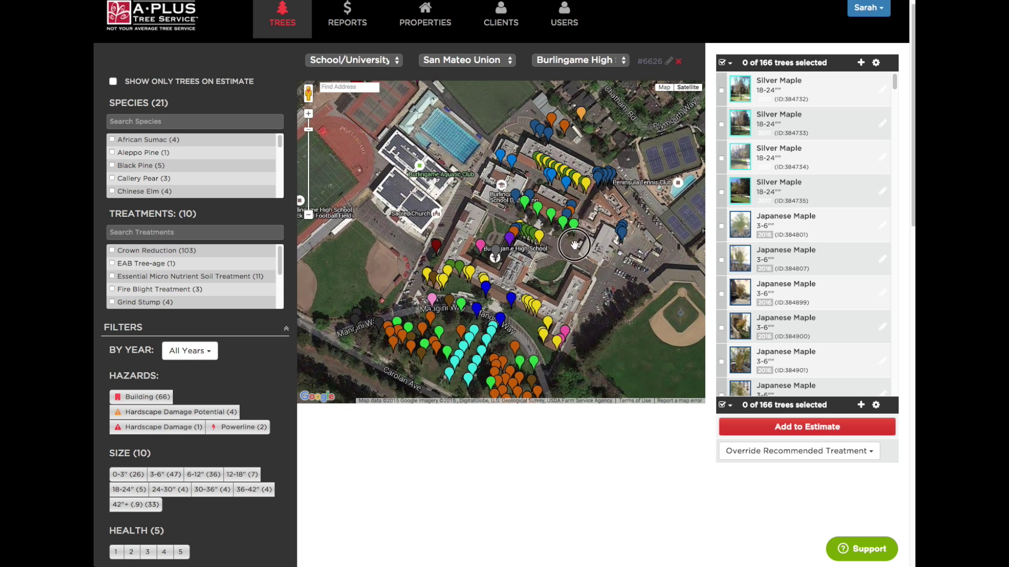
drag(575, 245, 599, 218)
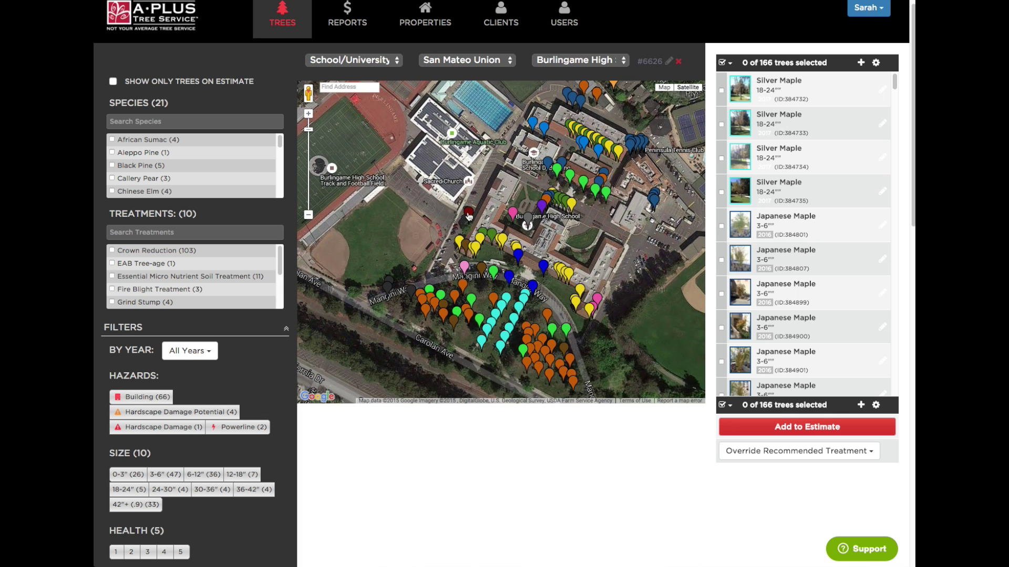
drag(429, 216, 420, 216)
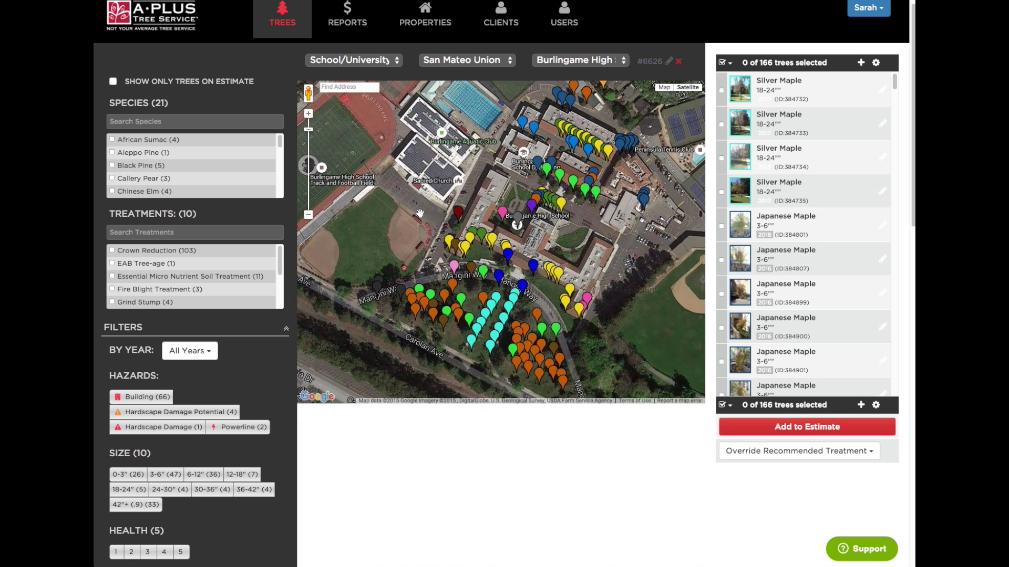
click(458, 216)
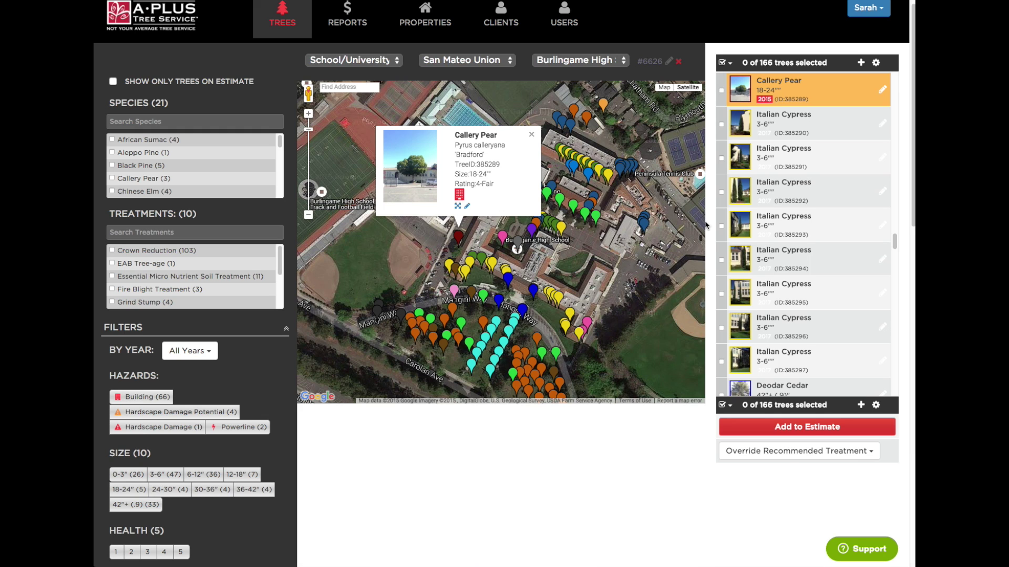
Open the Callery Pear's Tree Details, save its notes unchanged, and close the details
click(739, 93)
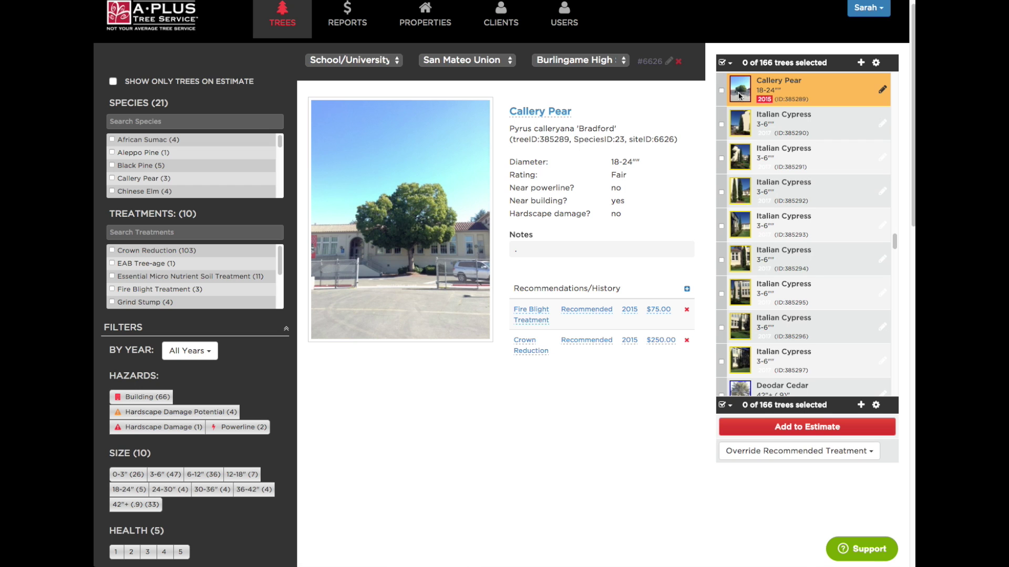
click(739, 95)
click(882, 91)
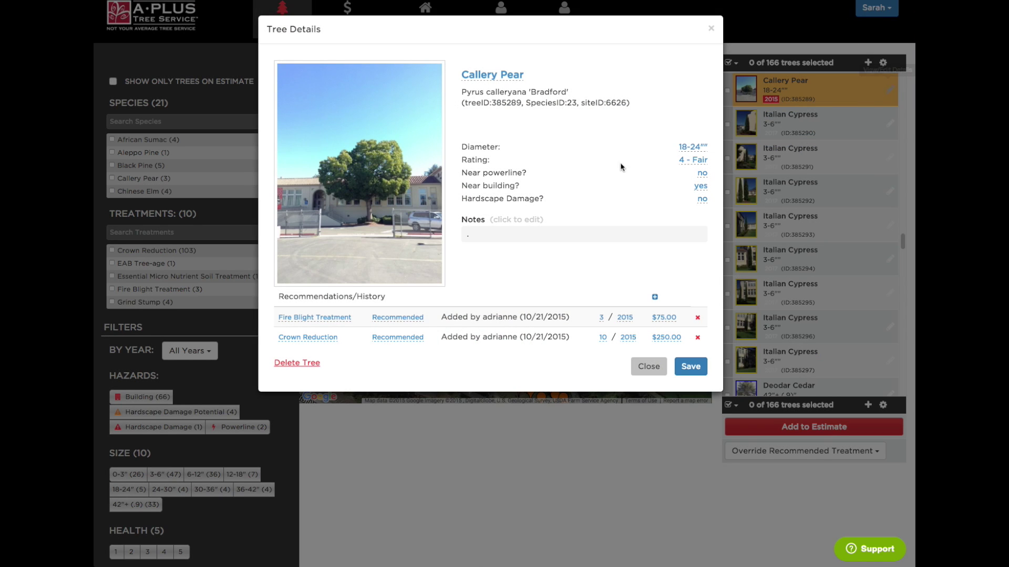
click(576, 234)
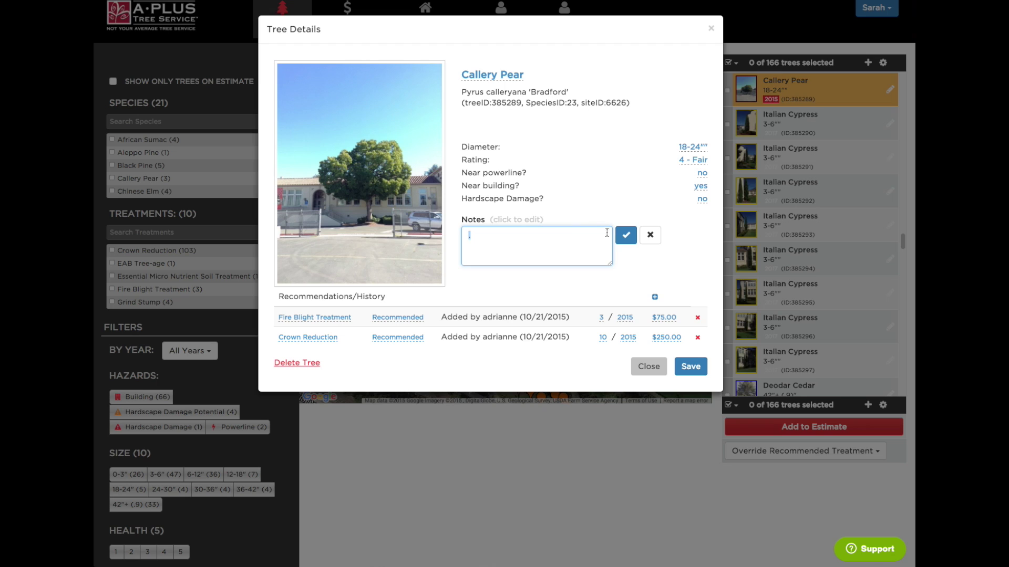
click(626, 235)
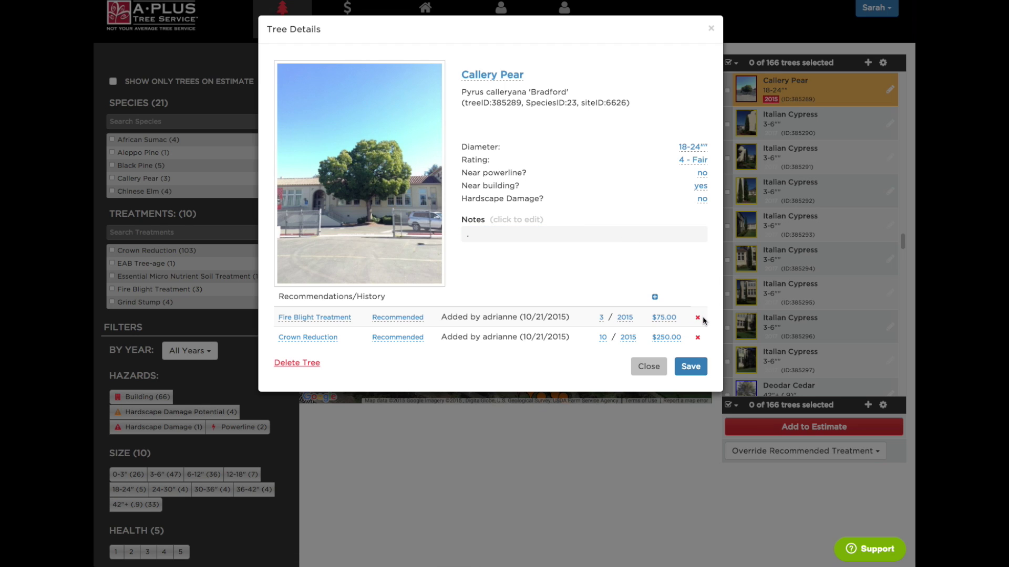
click(662, 375)
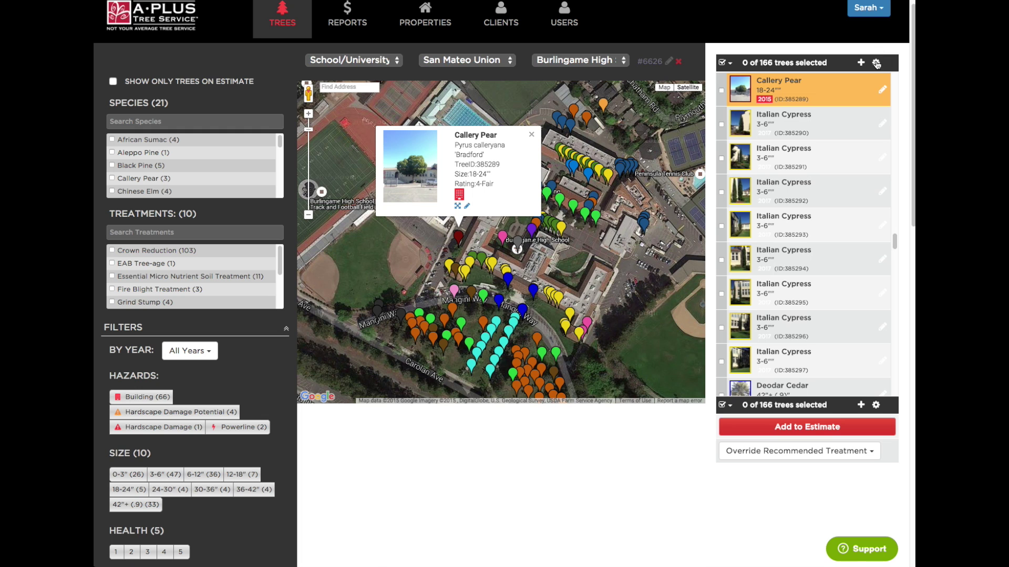
Review Bulk Edit of Property without applying changes, then dismiss the Callery Pear map card
click(876, 63)
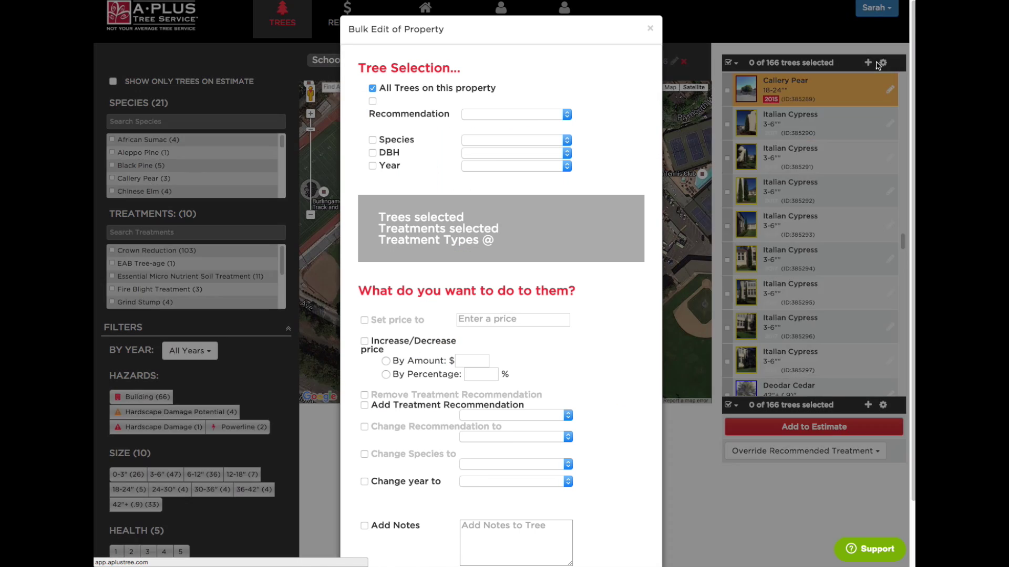
scroll(617, 90, down, 2)
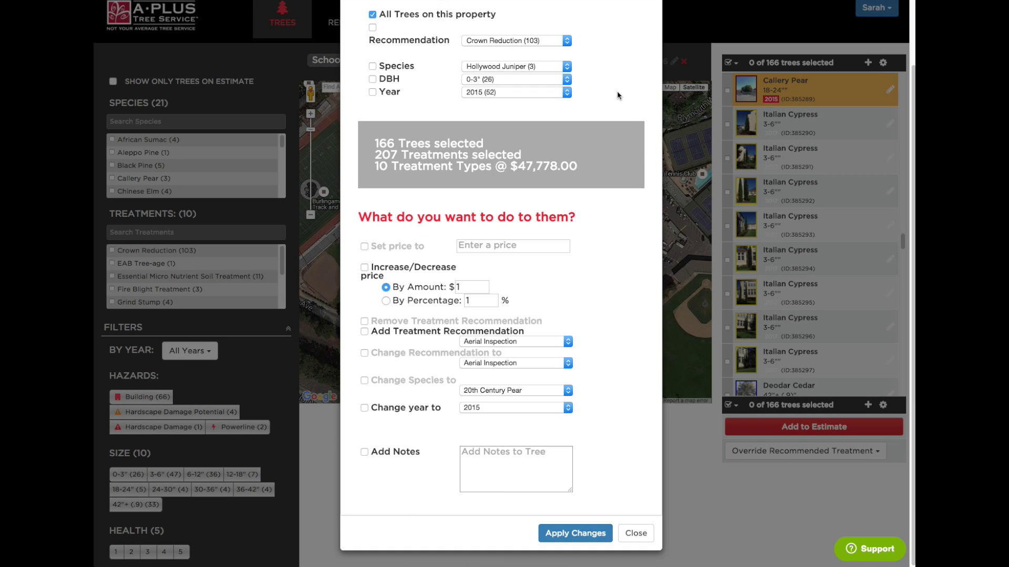
scroll(617, 91, up, 2)
scroll(616, 90, down, 1)
scroll(617, 96, down, 1)
scroll(617, 91, up, 2)
scroll(617, 90, down, 2)
click(634, 541)
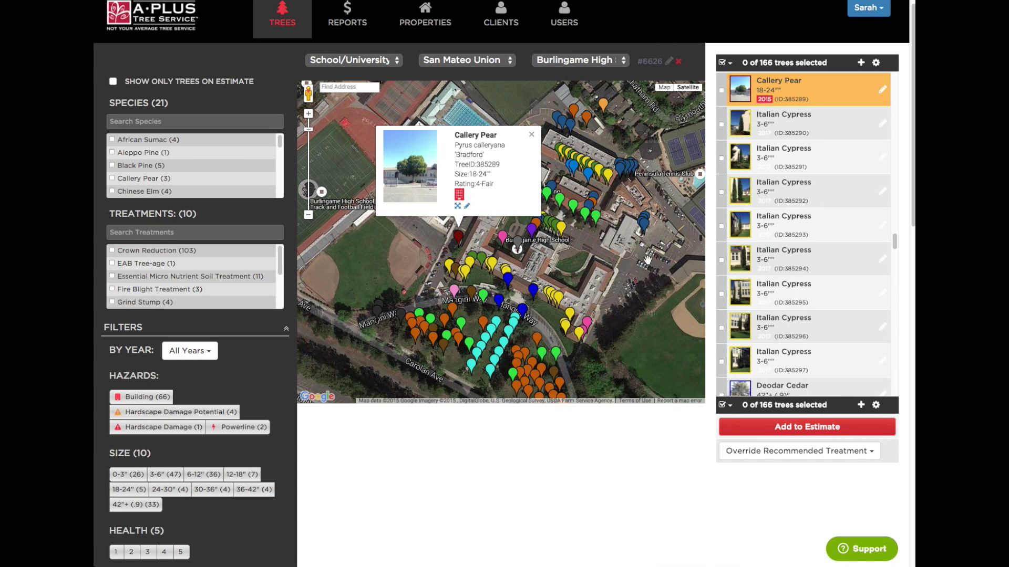
click(532, 134)
drag(596, 267, 576, 276)
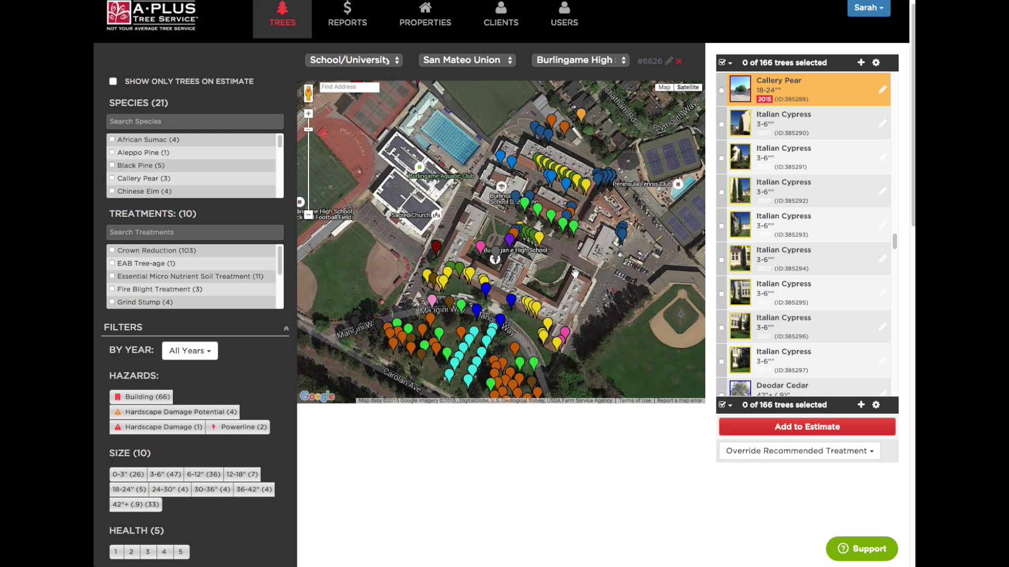
Add a new tree beside the school buildings and confirm its location on the map
click(861, 63)
click(442, 231)
drag(426, 232, 438, 277)
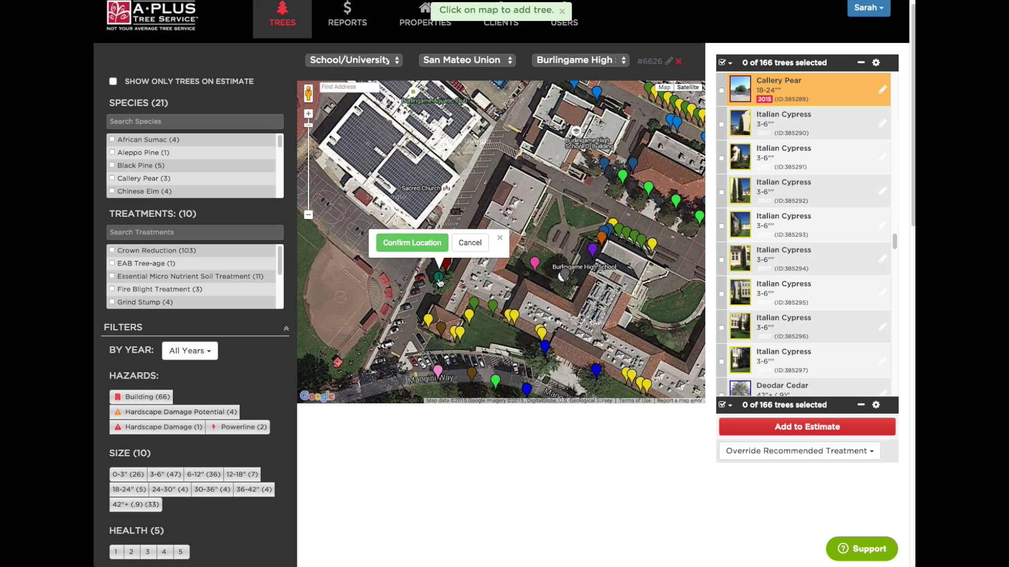
click(412, 243)
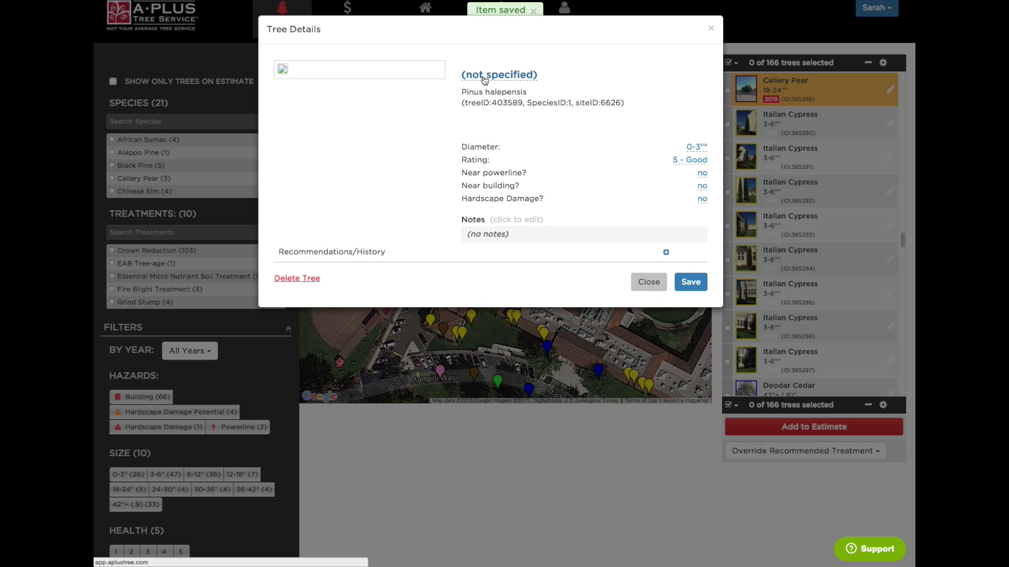
click(483, 75)
click(591, 138)
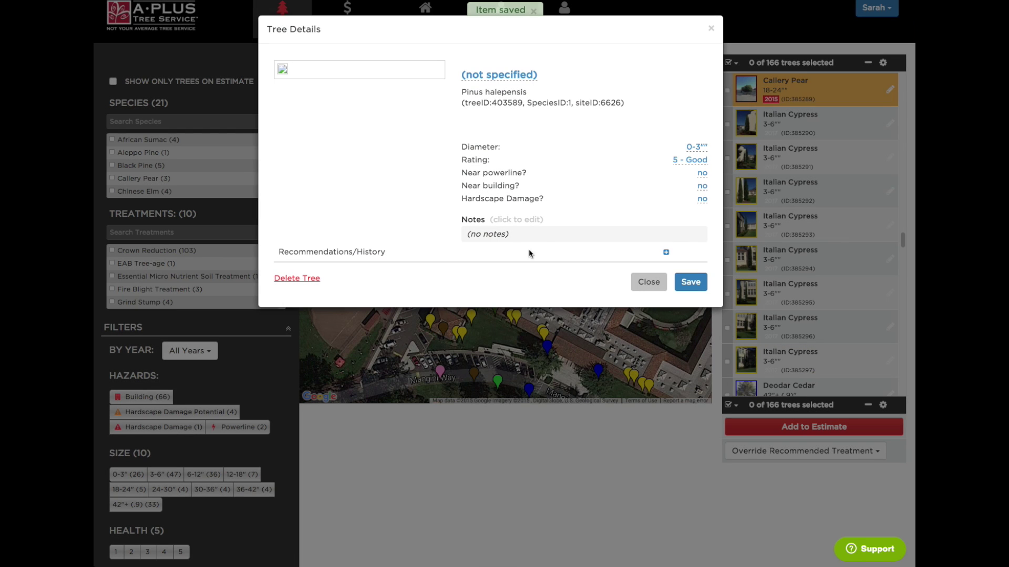
click(648, 284)
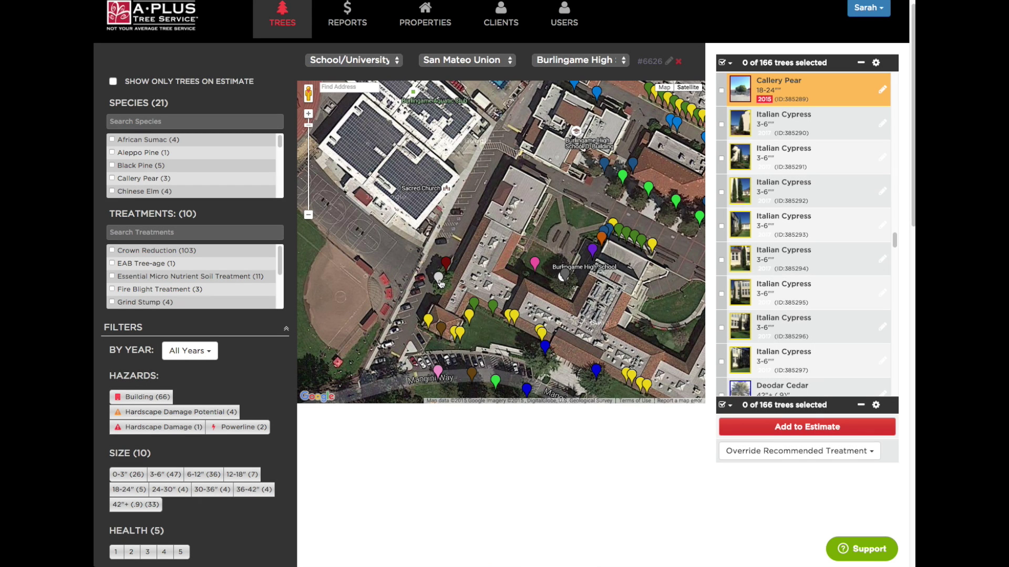
Delete the newly added Pinus halepensis tree and close its info card
click(440, 282)
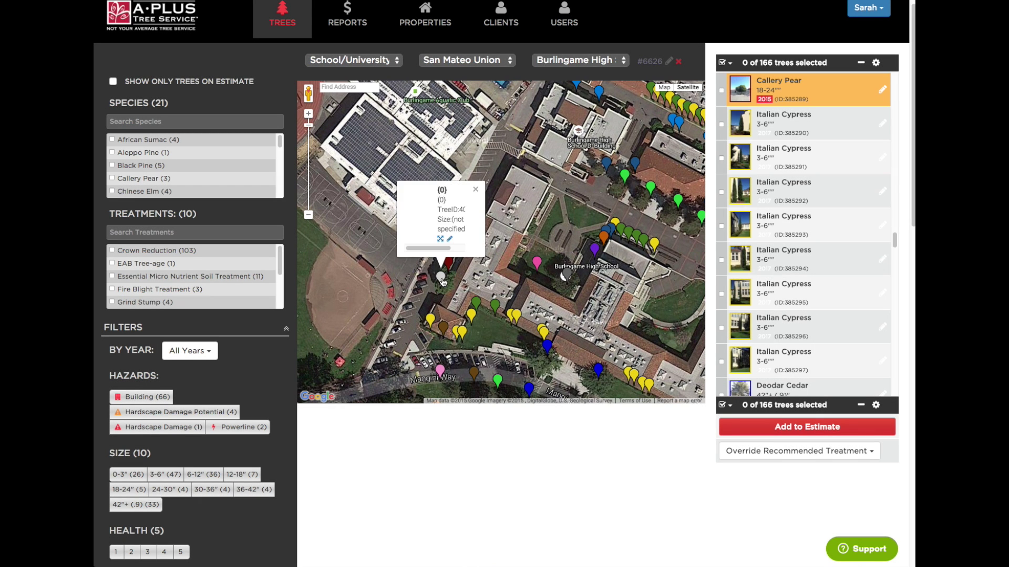
click(450, 241)
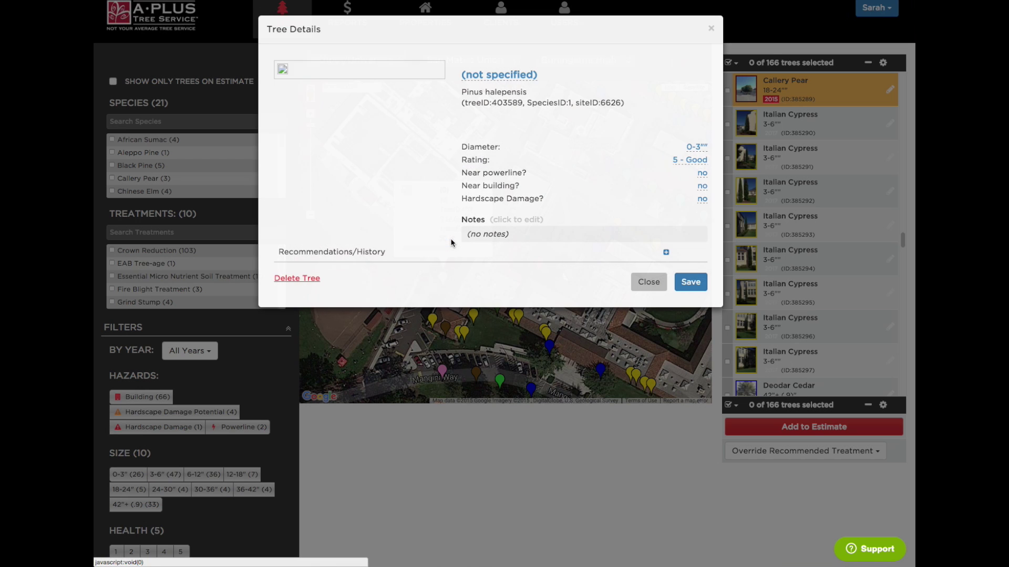
click(300, 281)
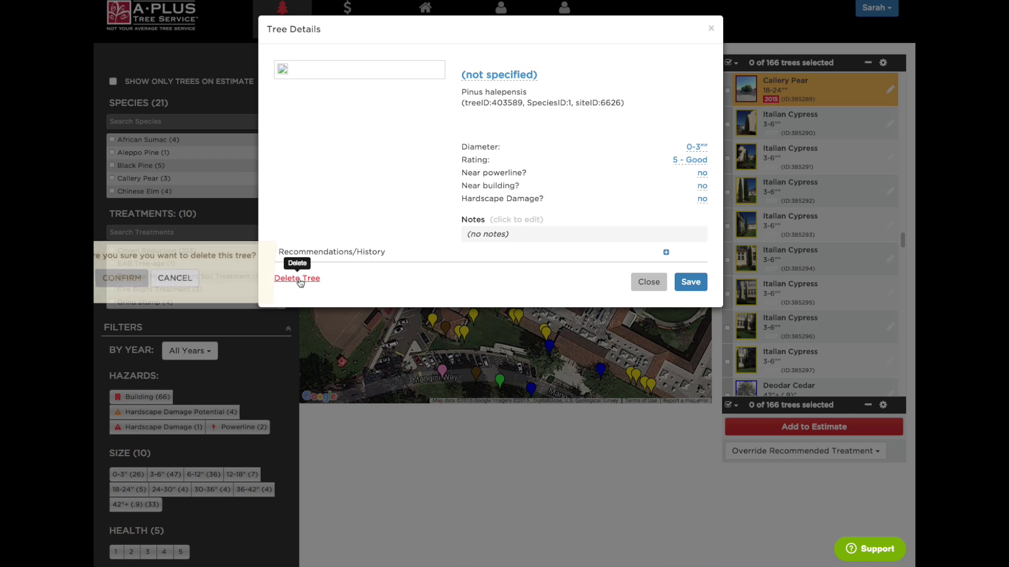
click(126, 280)
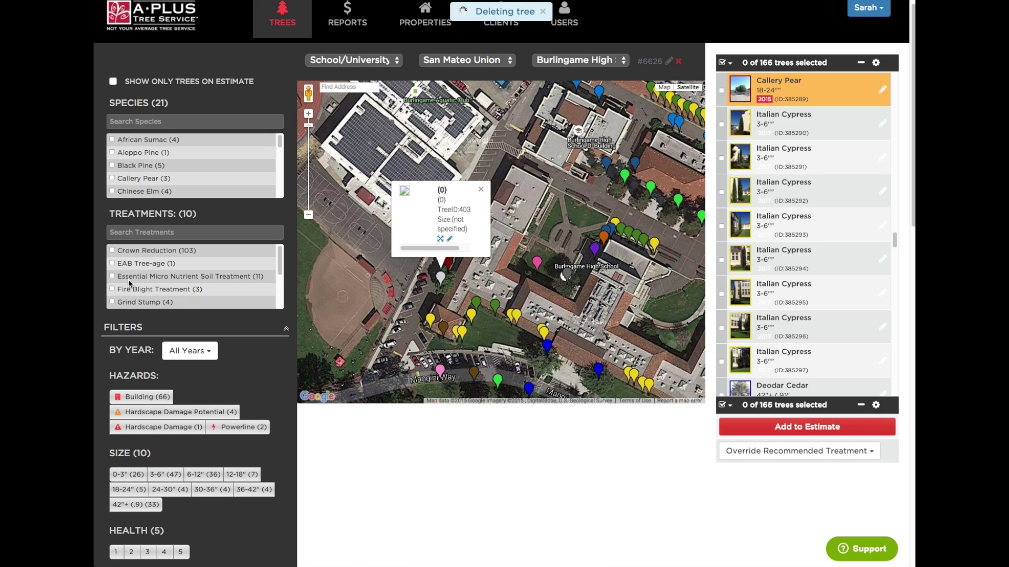
click(481, 192)
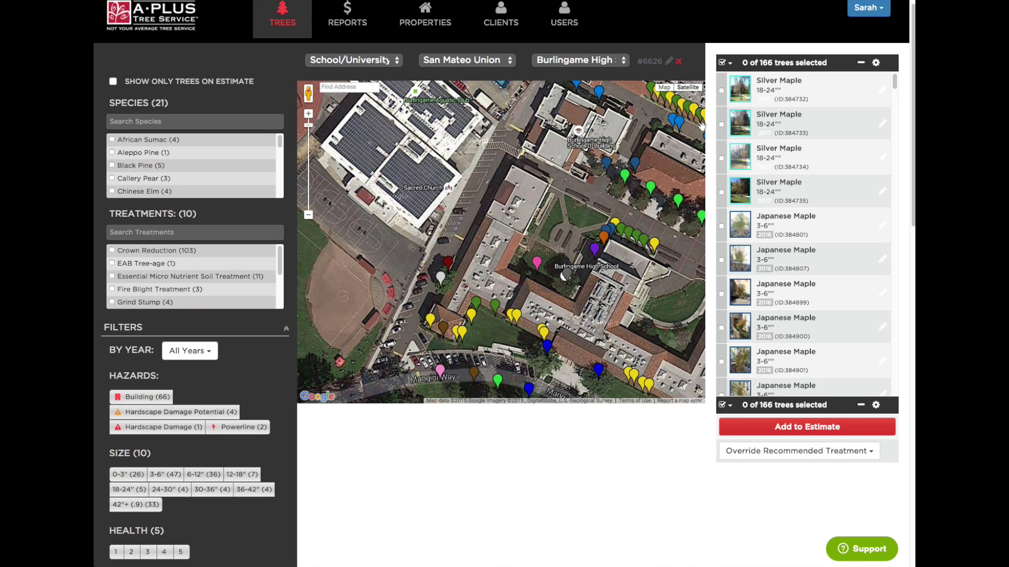
Collapse the filters and load estimate 8029, 2015 Burlingame High School Removals
drag(580, 207, 600, 169)
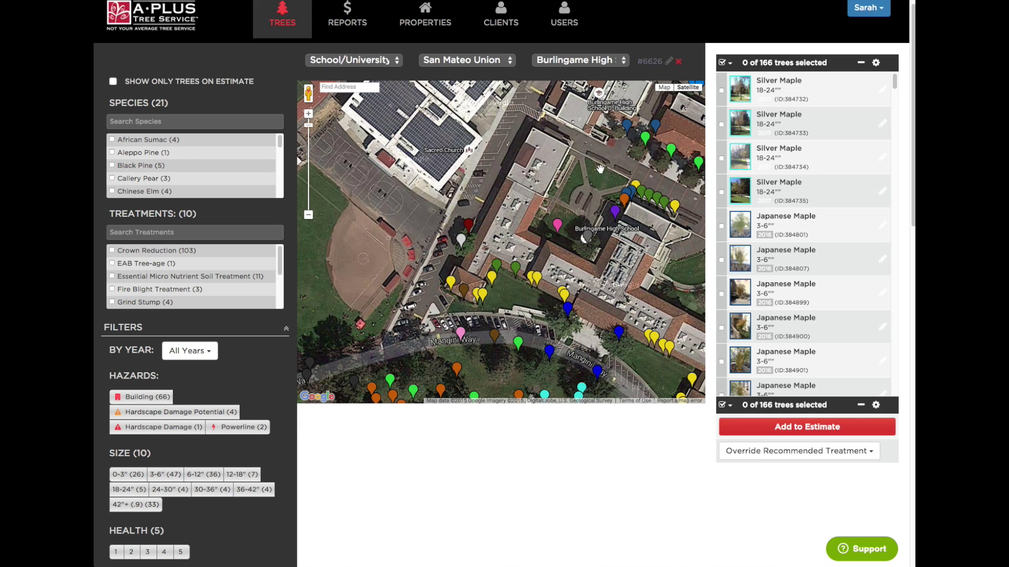
click(286, 329)
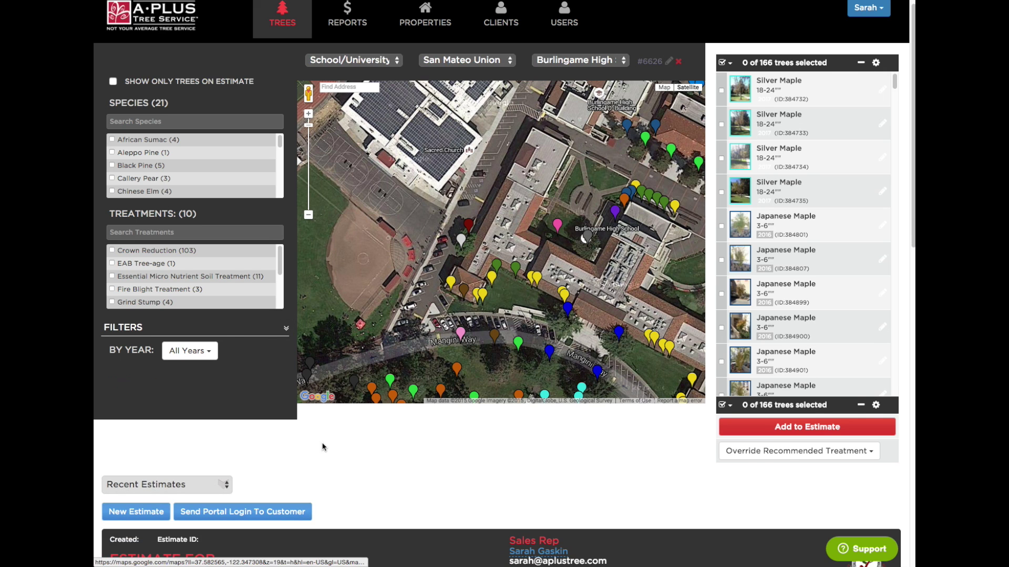
scroll(322, 446, down, 2)
click(210, 444)
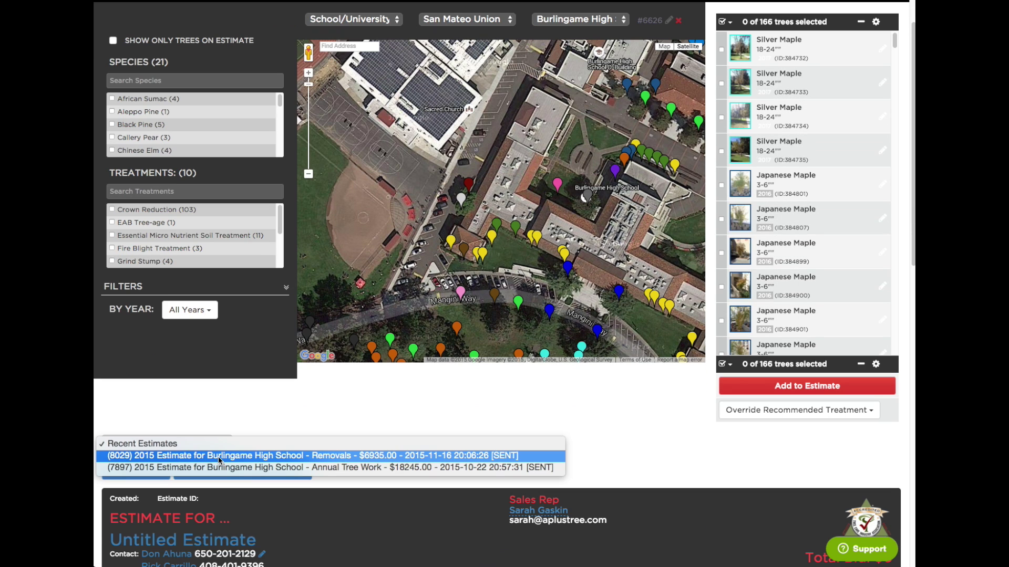
click(219, 460)
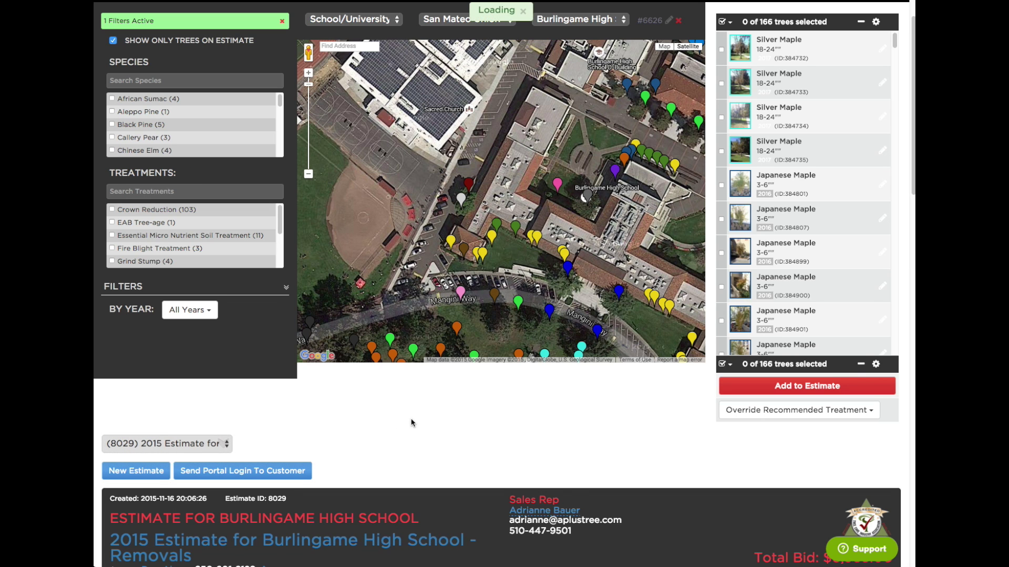
scroll(412, 423, down, 3)
scroll(477, 437, down, 8)
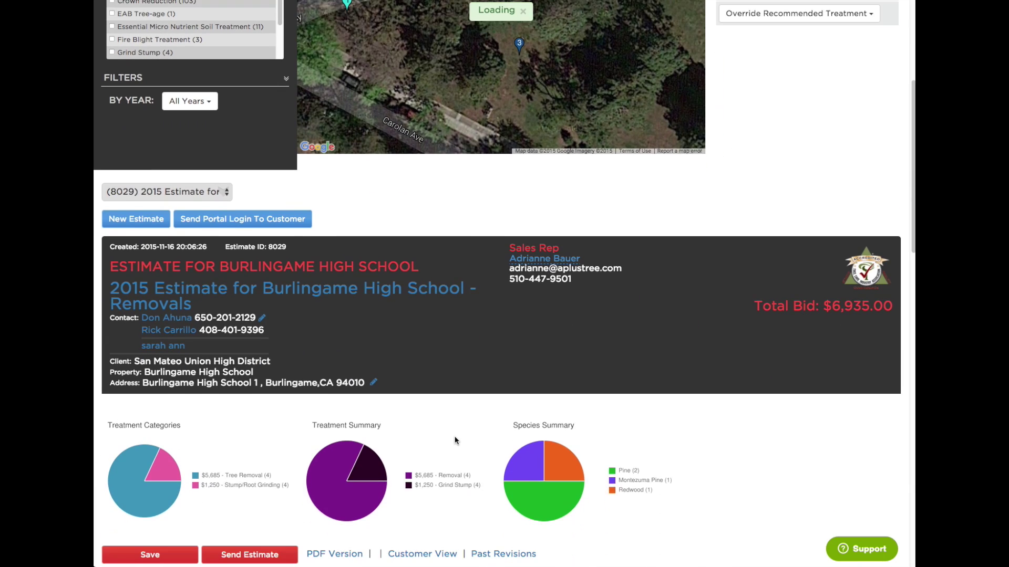
scroll(455, 440, down, 2)
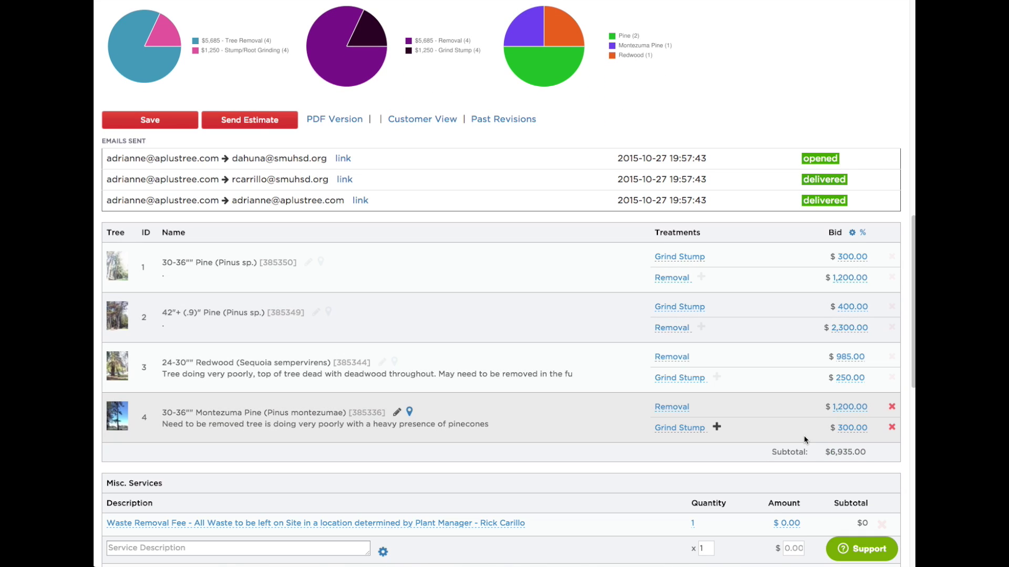
click(851, 257)
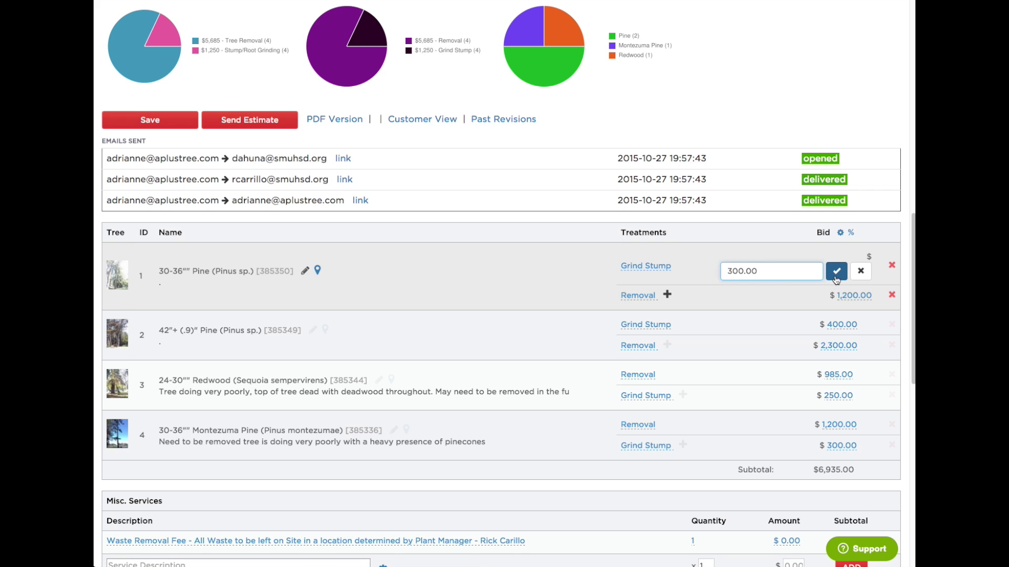
click(836, 272)
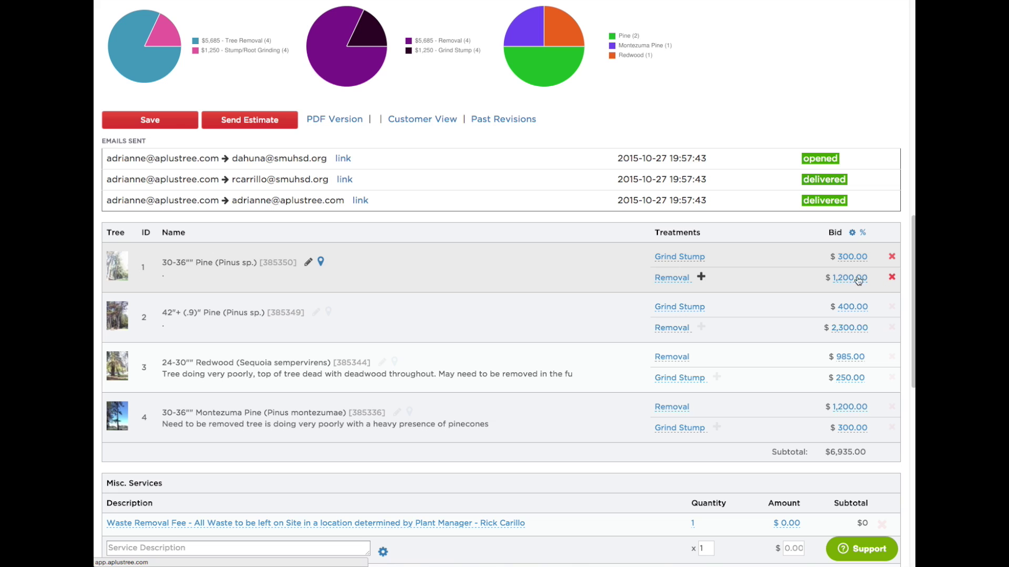
click(701, 278)
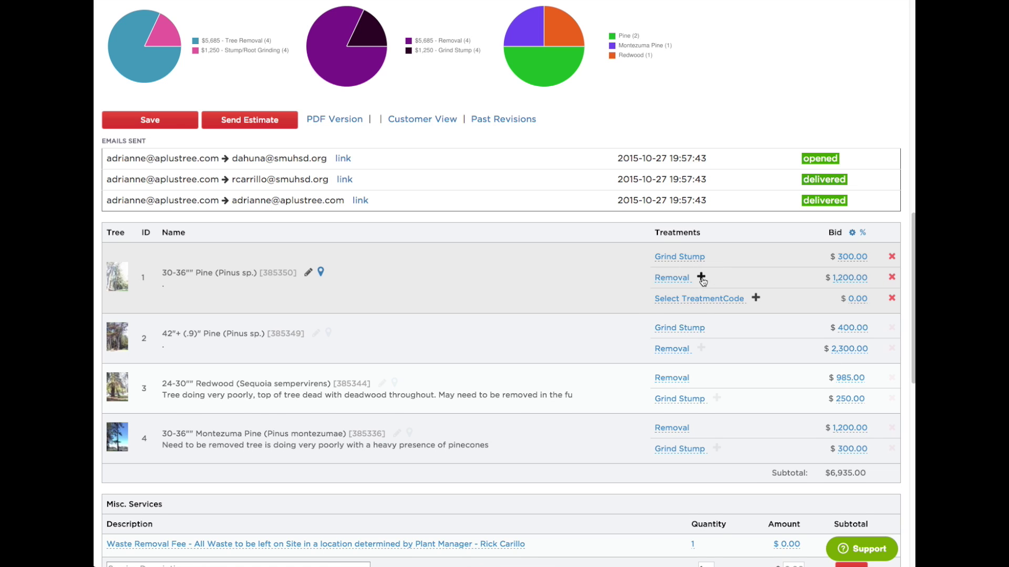
click(891, 298)
scroll(575, 328, down, 3)
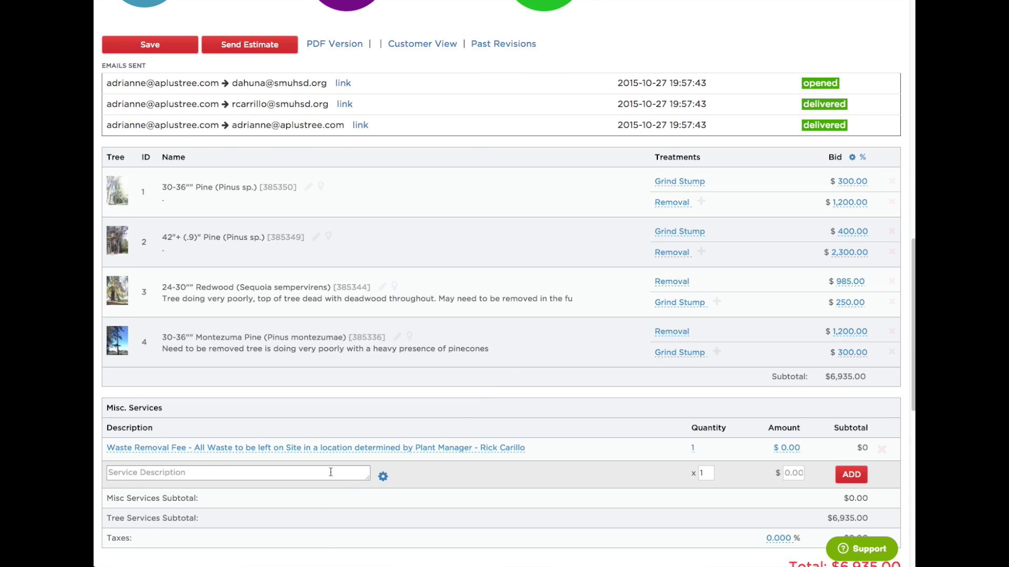
scroll(330, 473, down, 10)
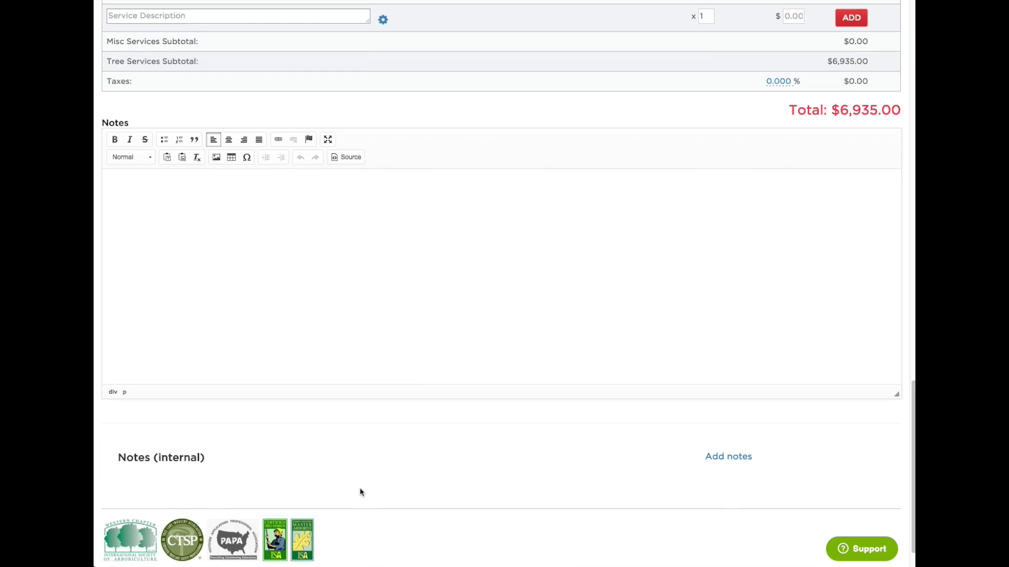
scroll(362, 493, up, 3)
click(360, 489)
scroll(293, 423, up, 1)
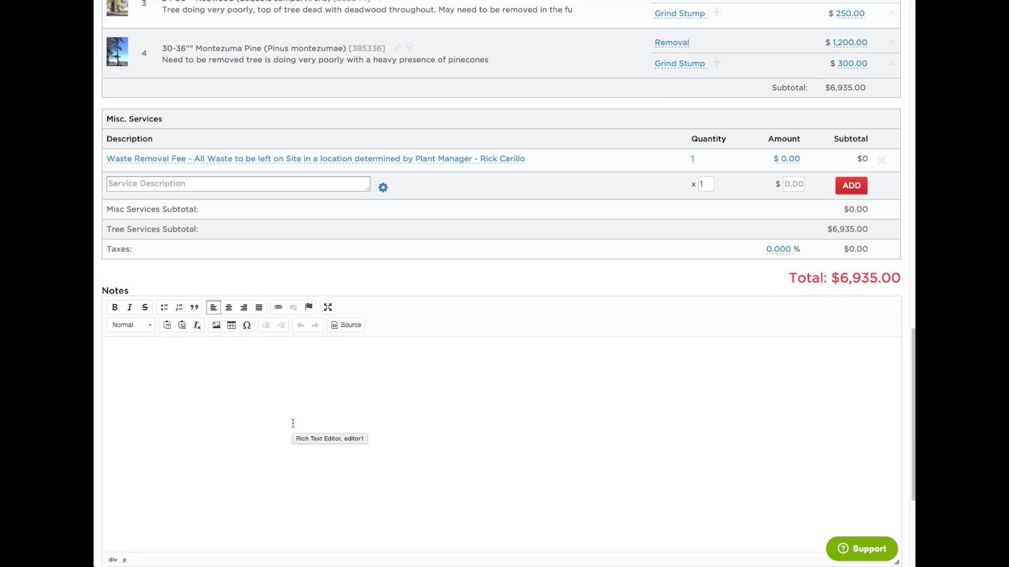
scroll(209, 379, down, 5)
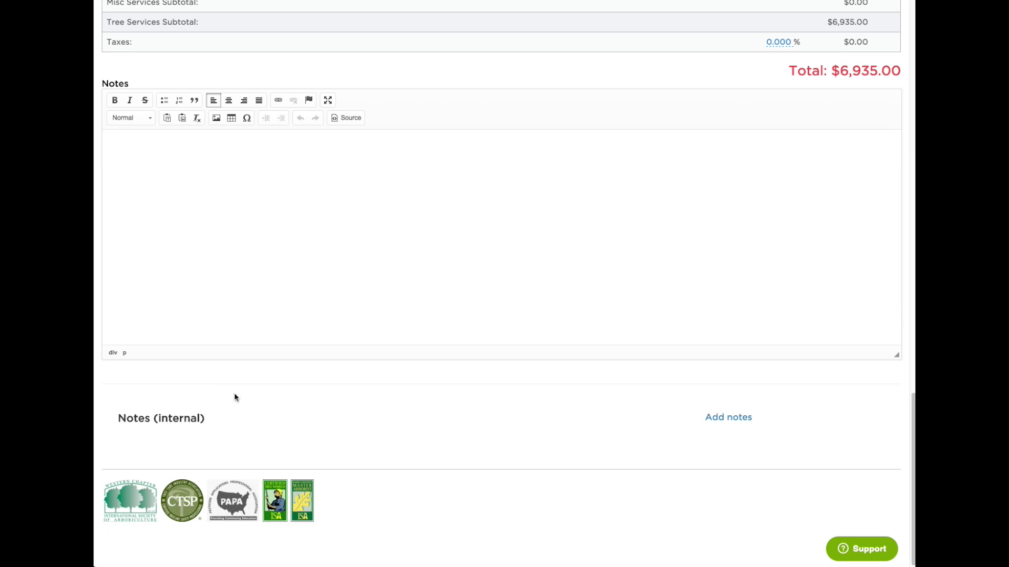
click(748, 418)
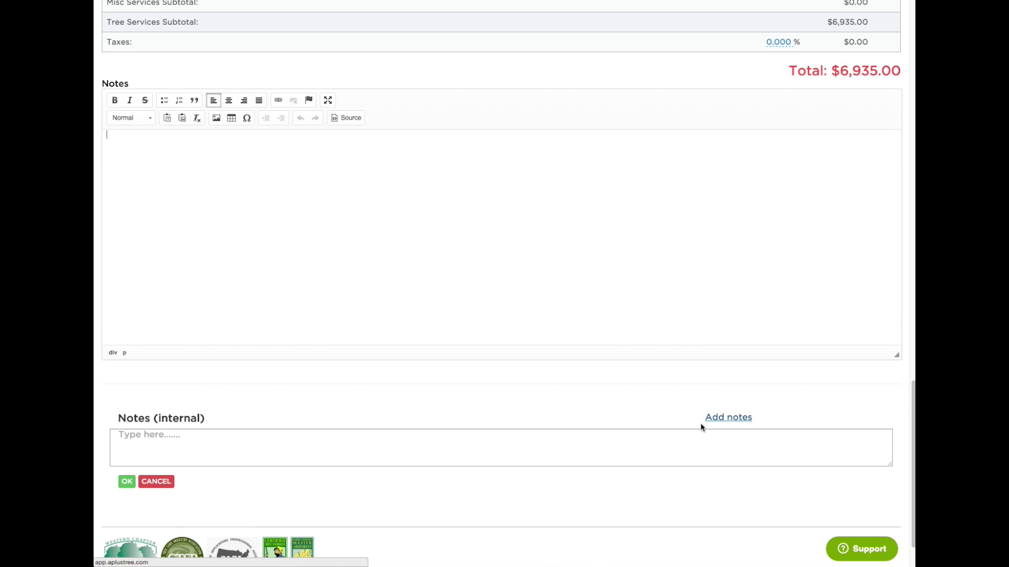
scroll(525, 423, up, 20)
scroll(526, 423, down, 2)
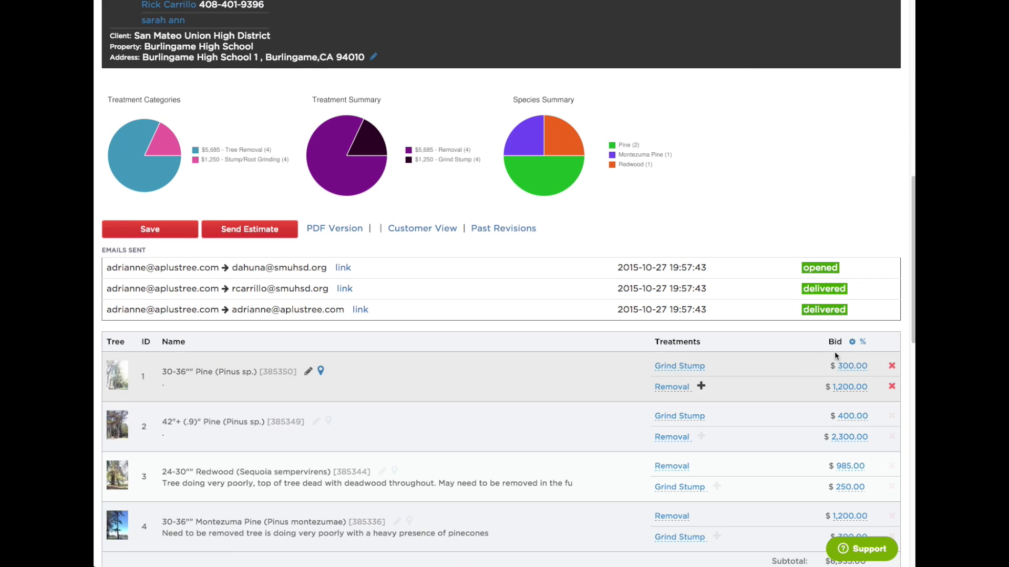
Adjust all prices by 0%, keeping the estimate total at $6,935.00
click(863, 344)
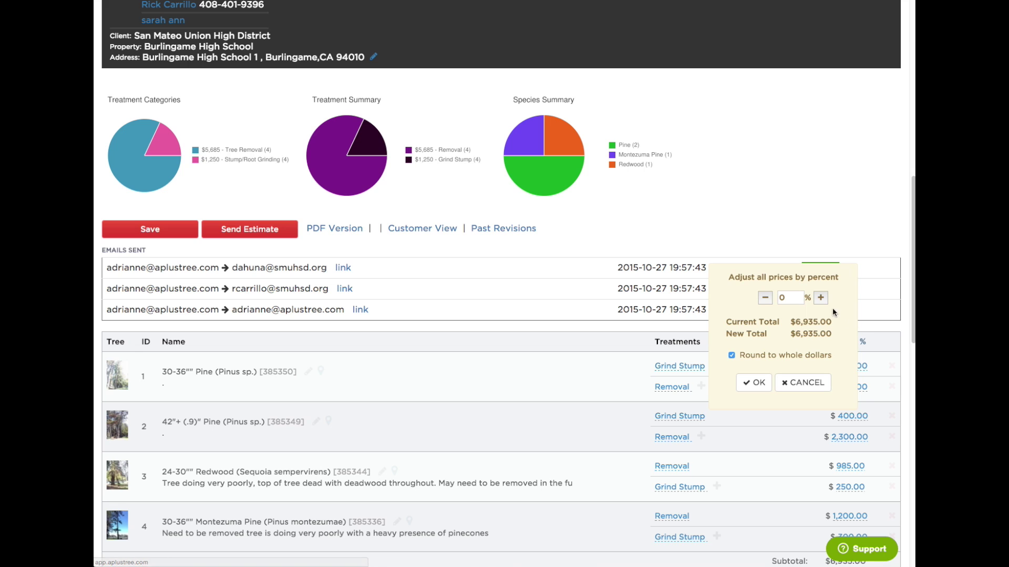
click(766, 386)
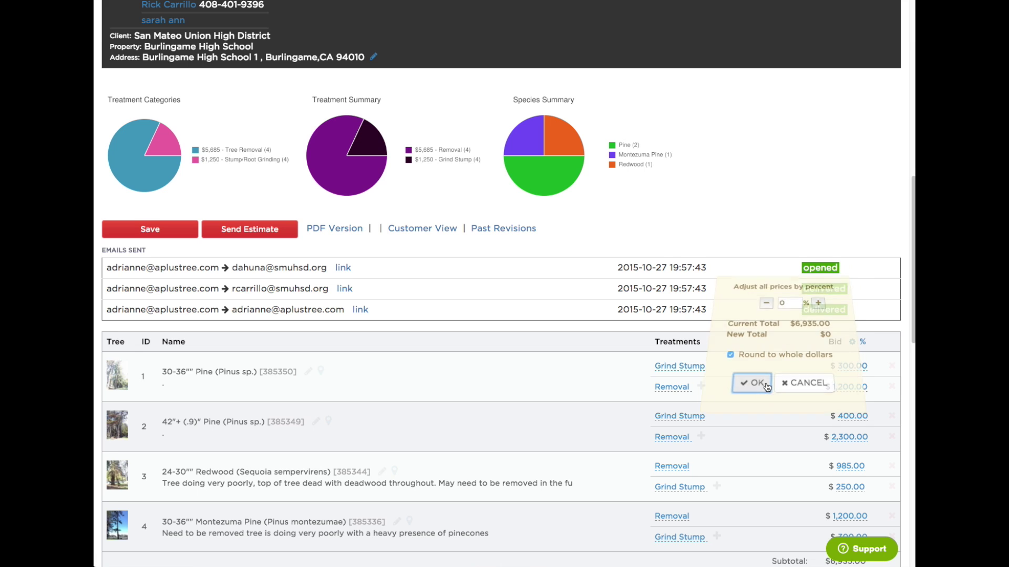
scroll(855, 136, down, 2)
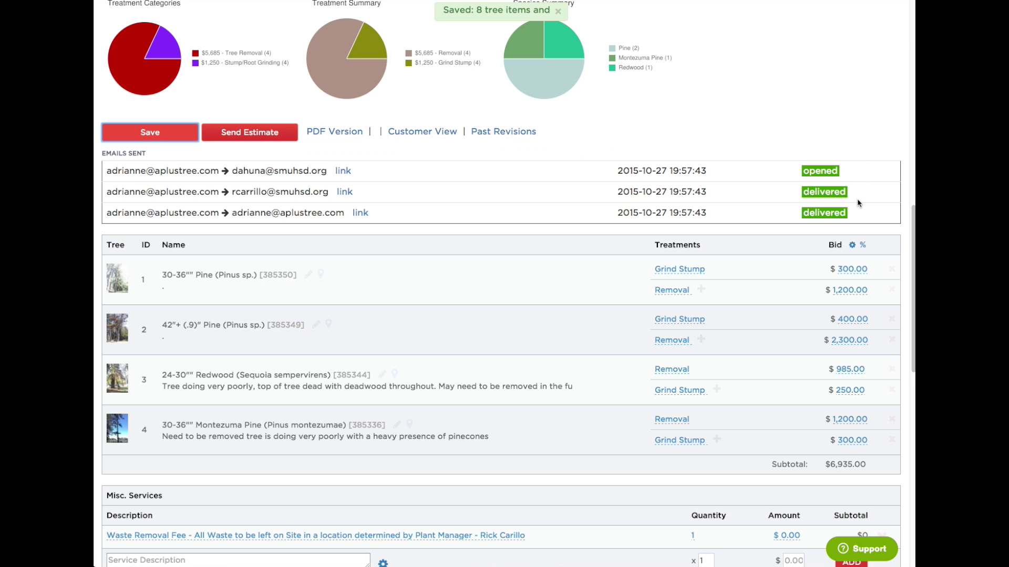
click(853, 245)
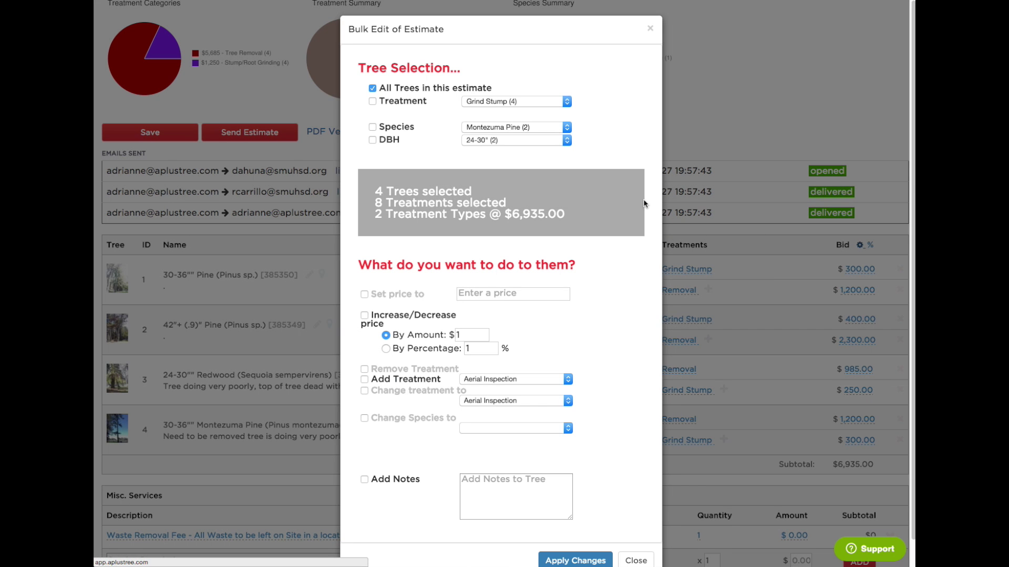
scroll(438, 140, down, 1)
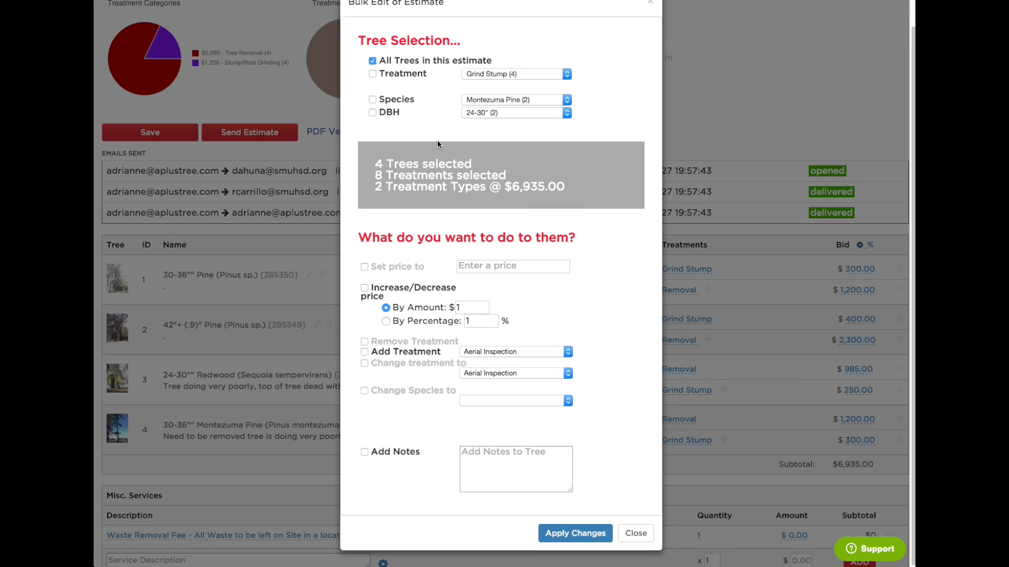
scroll(437, 139, up, 1)
scroll(437, 140, down, 1)
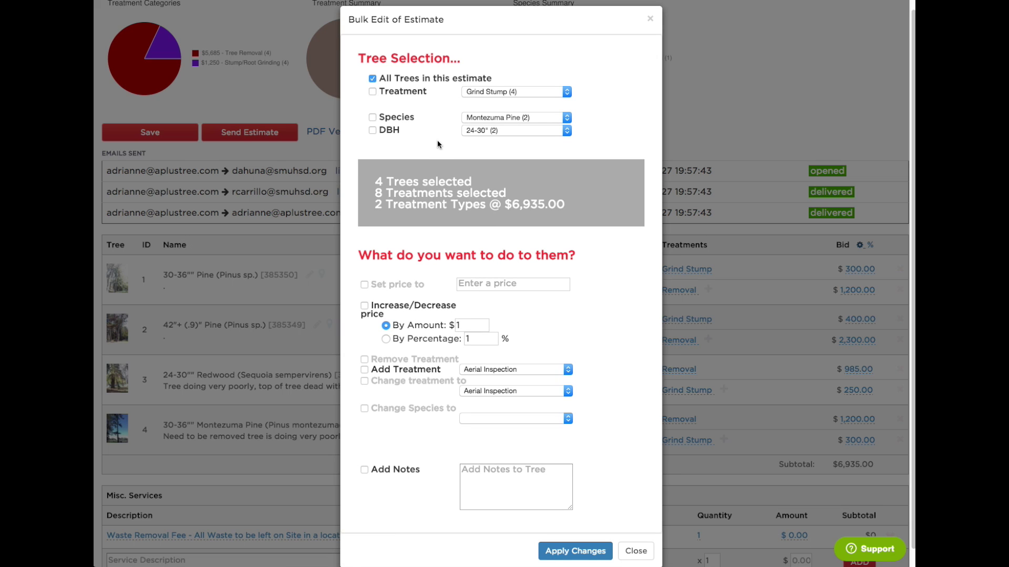
click(373, 92)
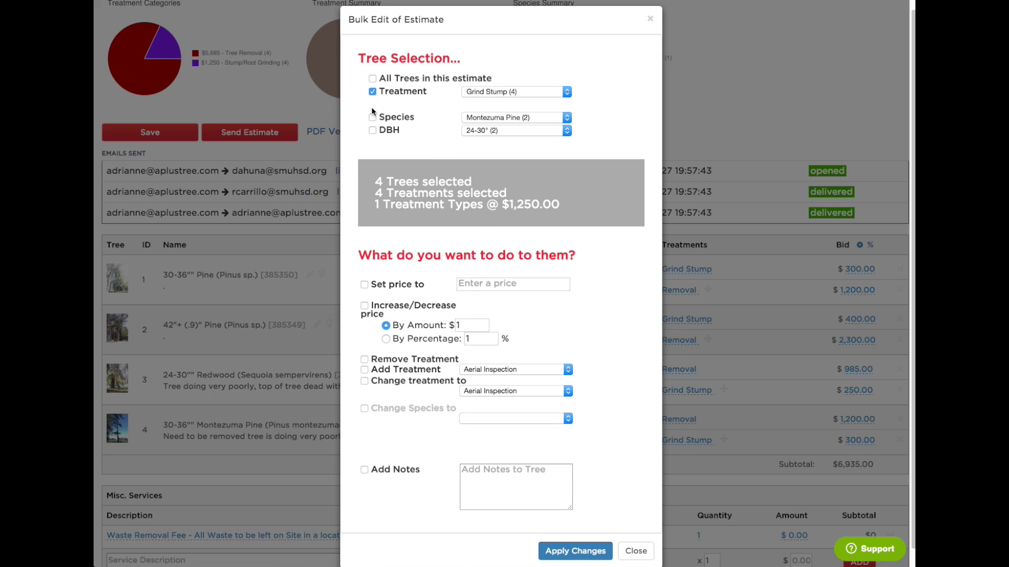
click(373, 117)
click(373, 130)
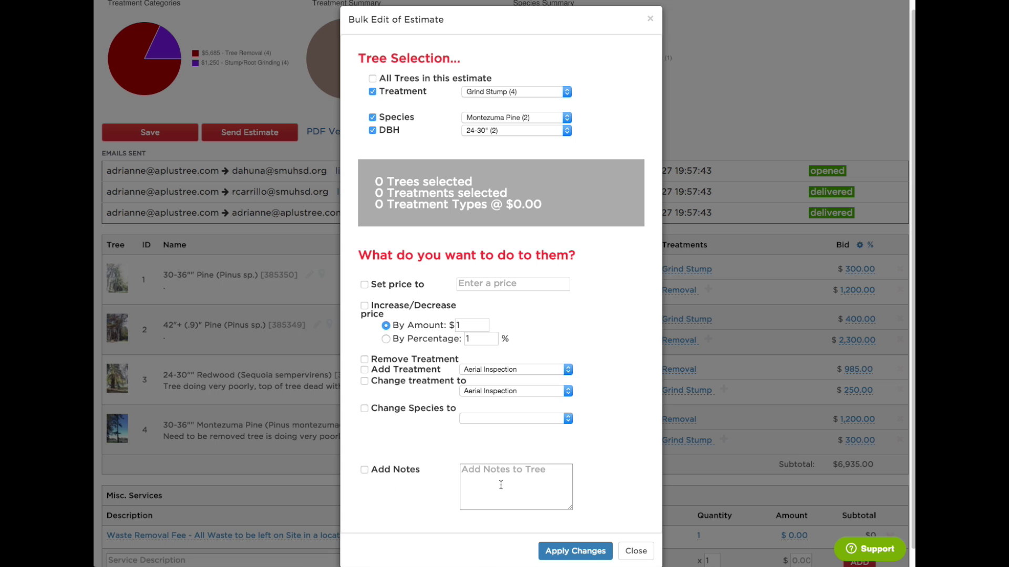
click(636, 551)
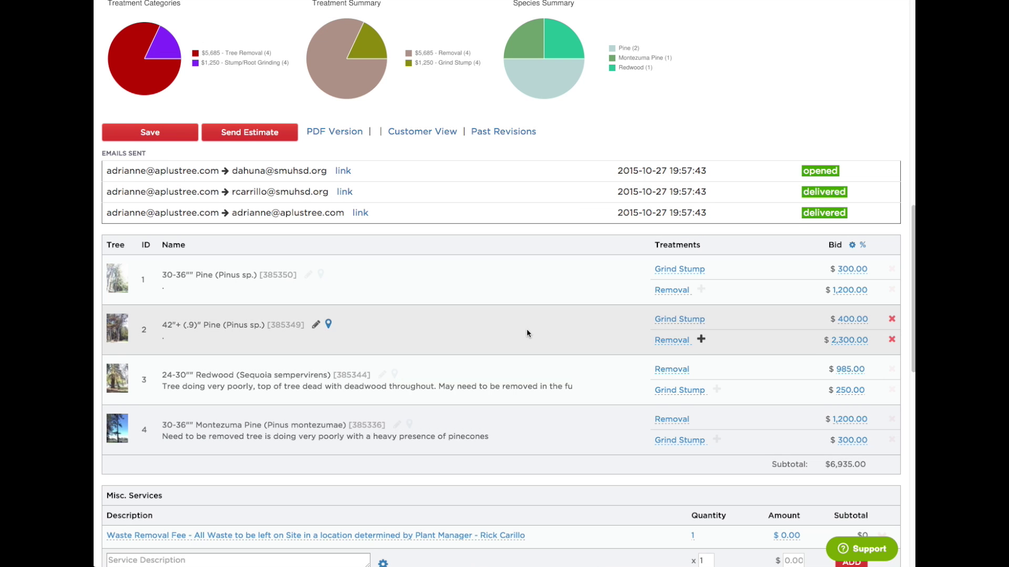
Save the 8-item estimate and open the Send Estimate email form with three recipients
scroll(528, 327, up, 2)
scroll(528, 331, up, 1)
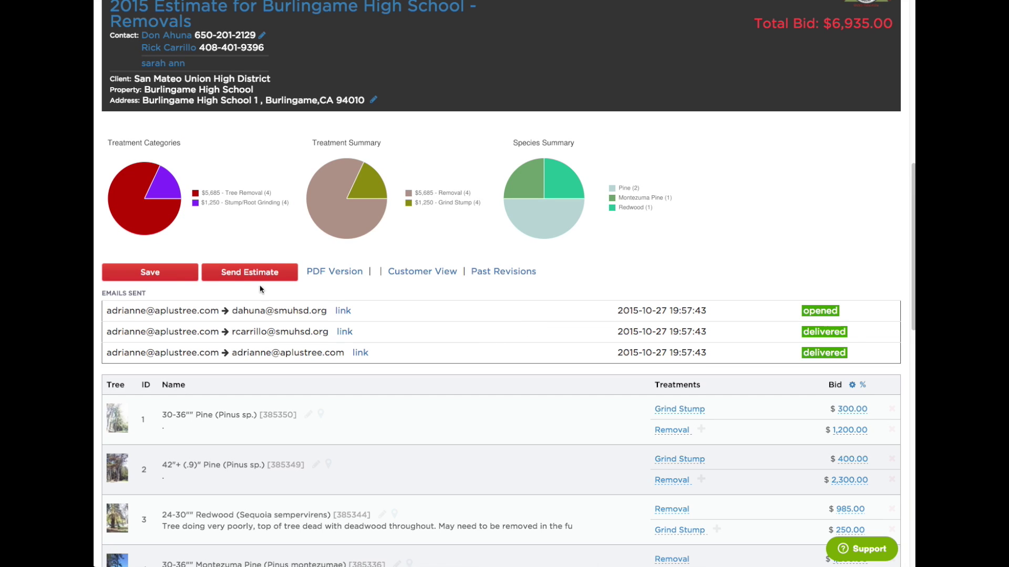
click(159, 277)
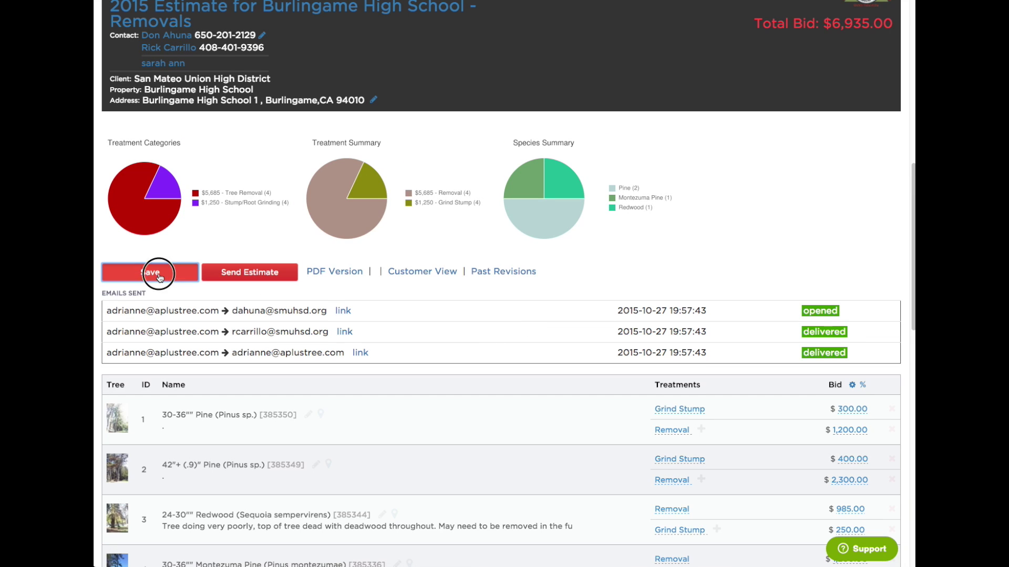
click(235, 274)
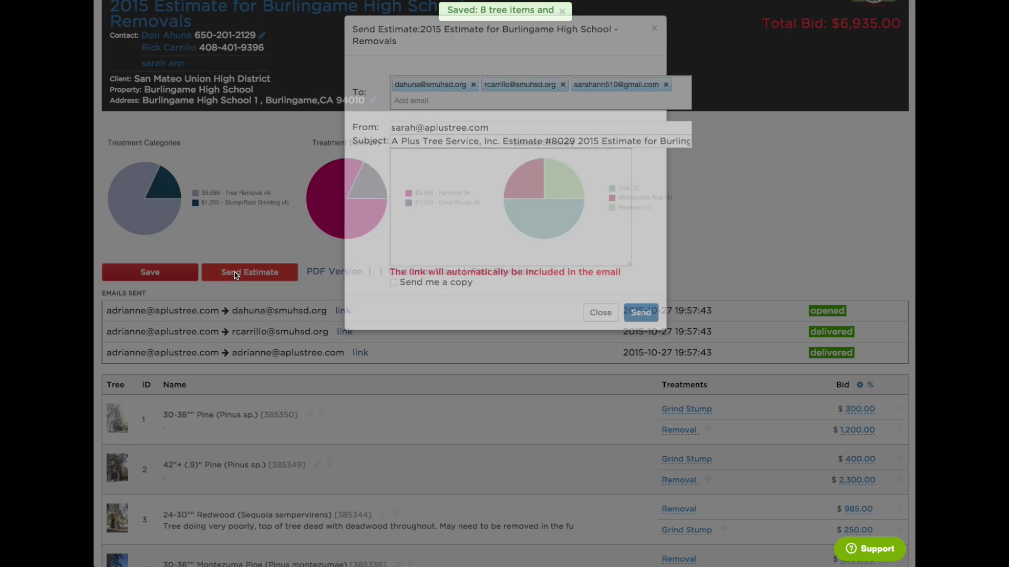
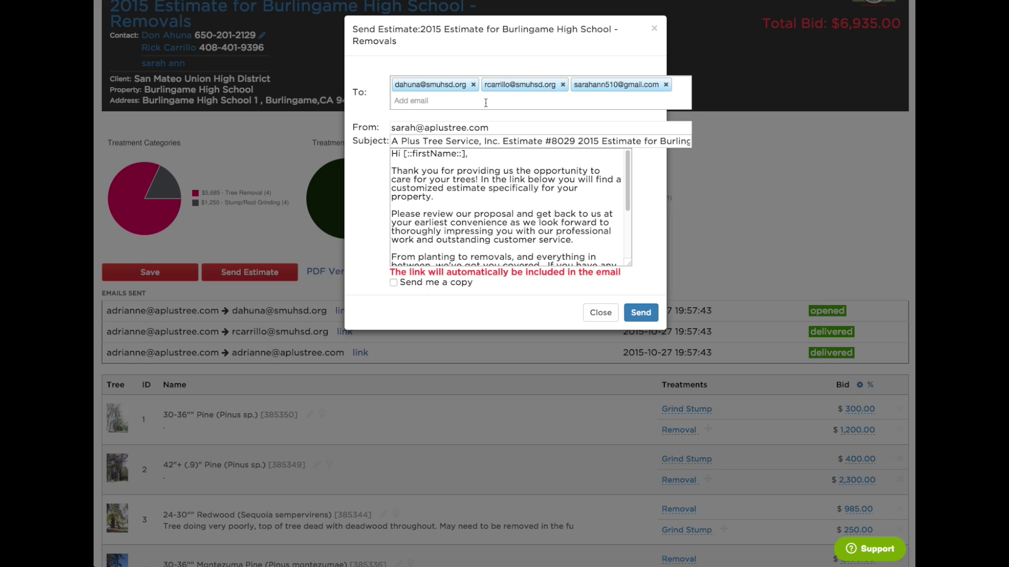
Remove the personal address and second school contact, then send the removals estimate to the first contact
click(665, 85)
click(563, 85)
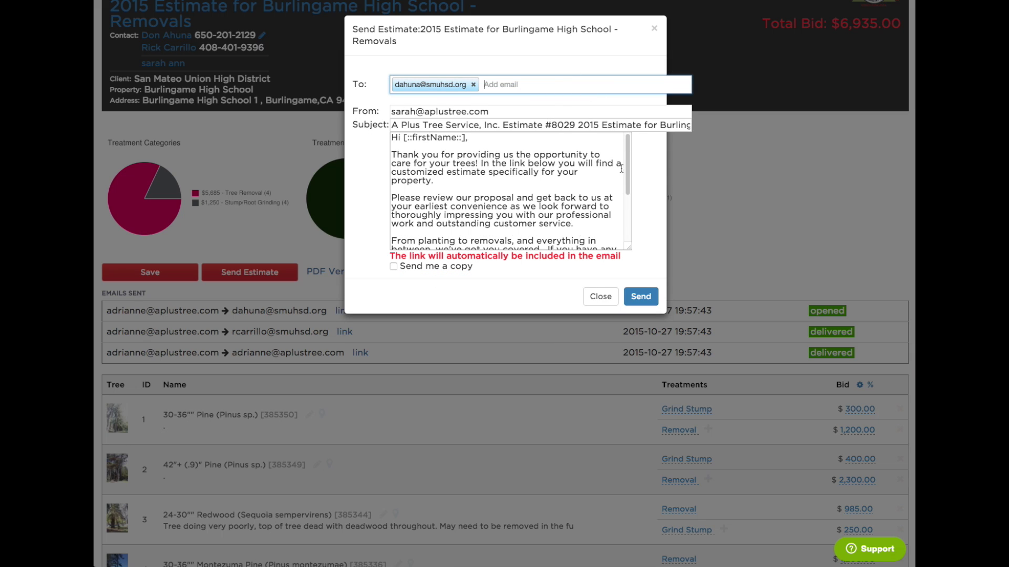
scroll(627, 200, down, 4)
scroll(626, 180, up, 3)
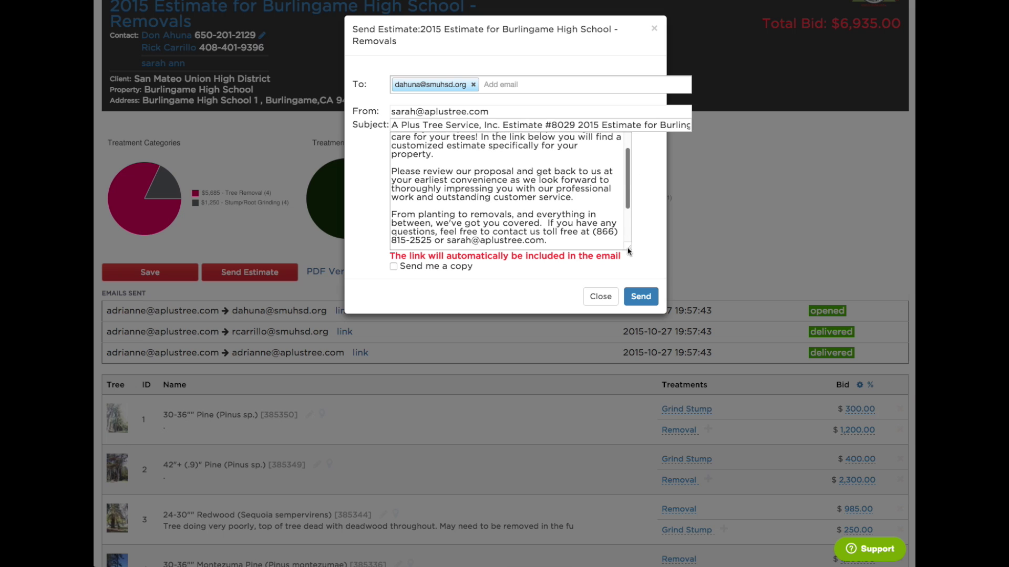
click(638, 296)
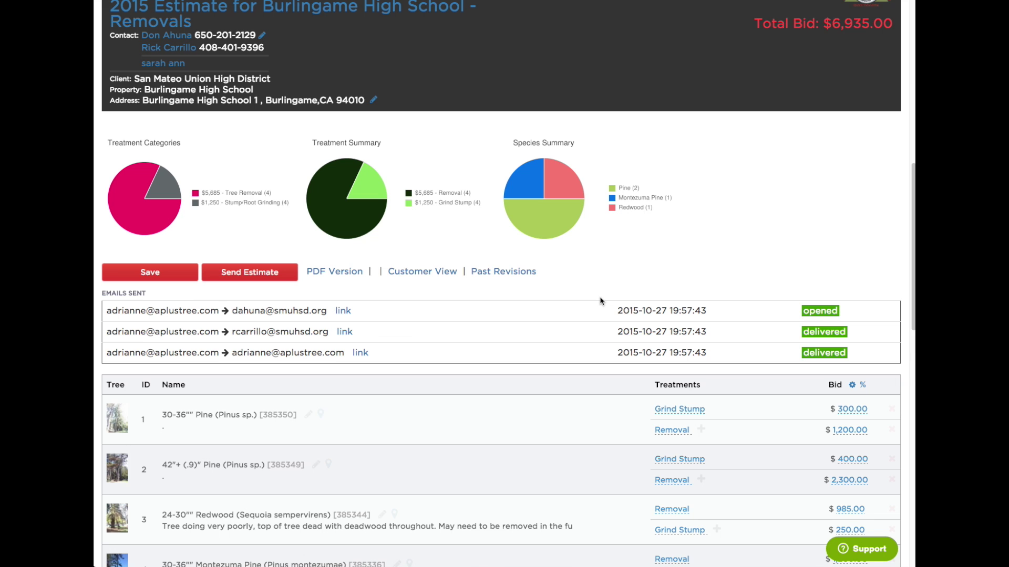
scroll(600, 301, up, 5)
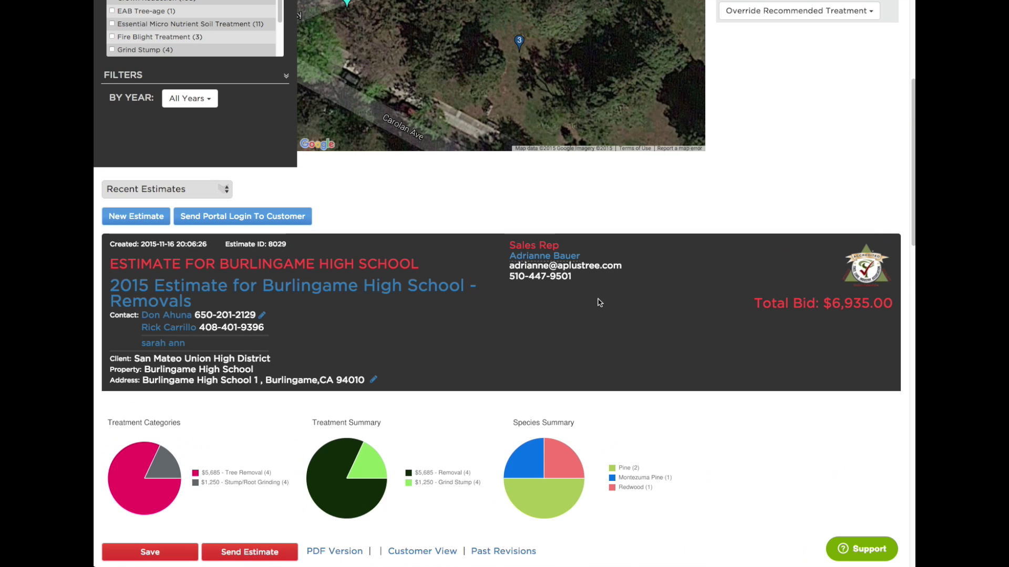
Start a new estimate, filter trees to 2015, and add all 52 trees for a $23,953.00 total
click(137, 217)
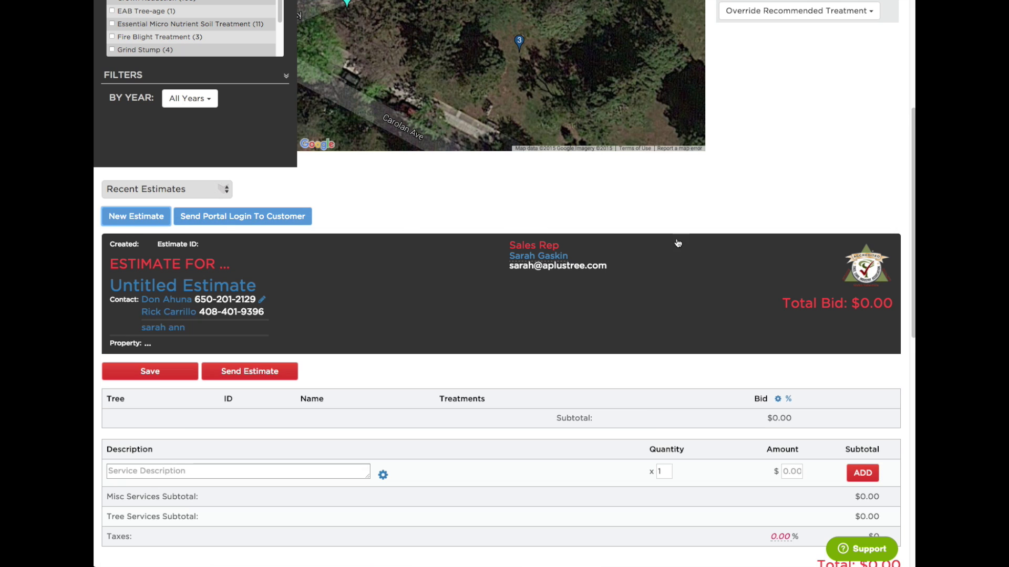
scroll(704, 247, up, 5)
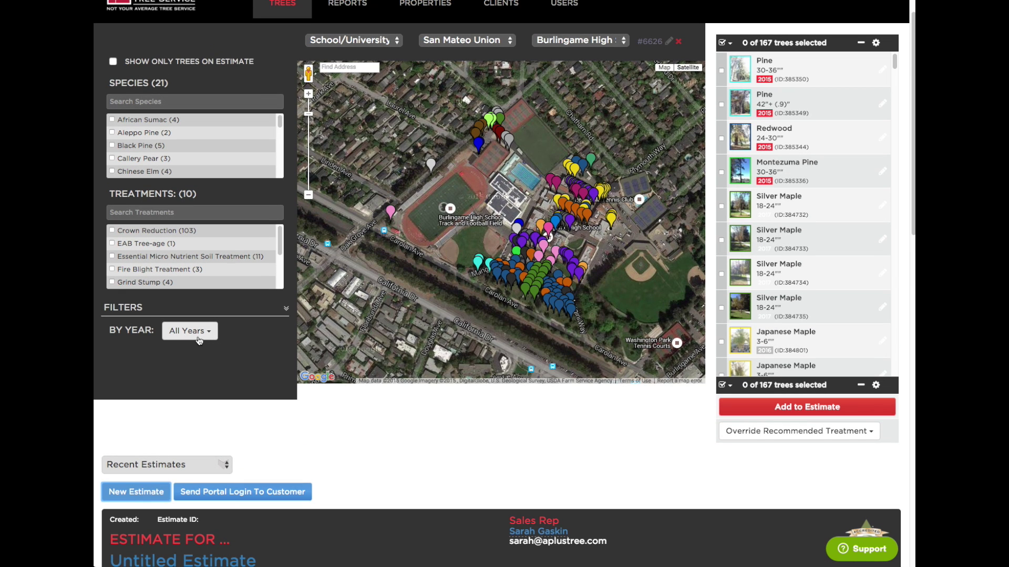
click(190, 331)
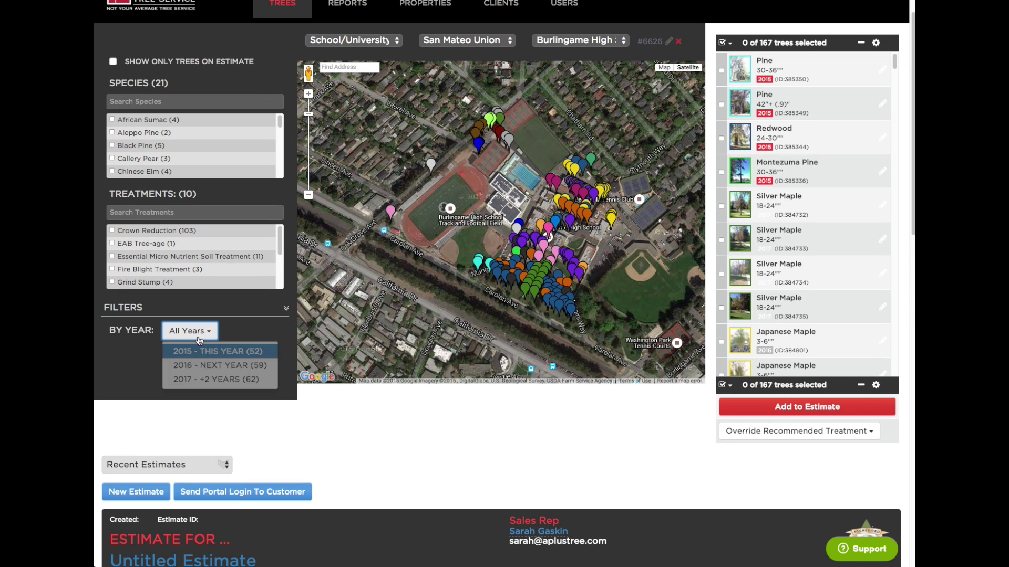
click(207, 351)
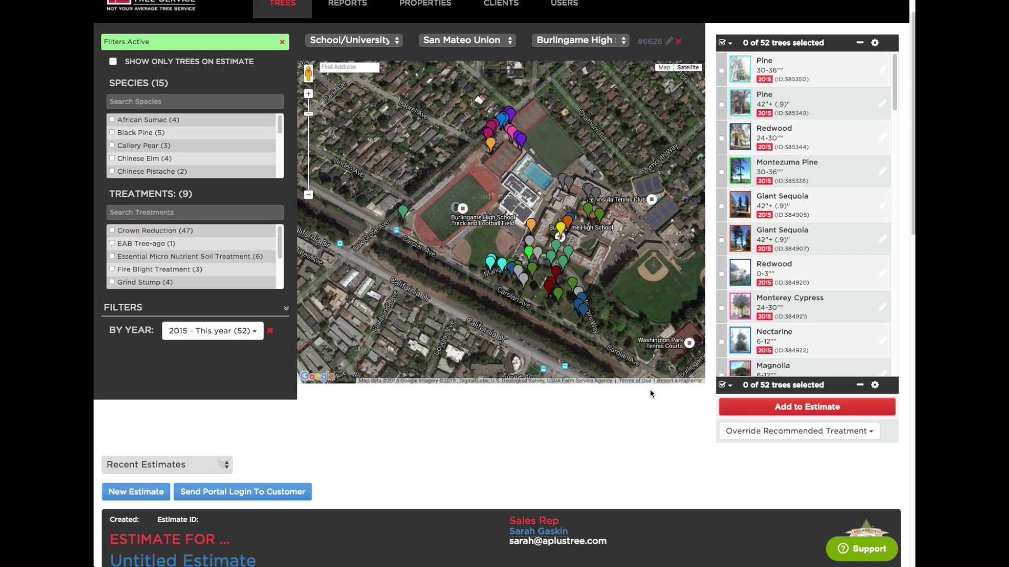
click(723, 388)
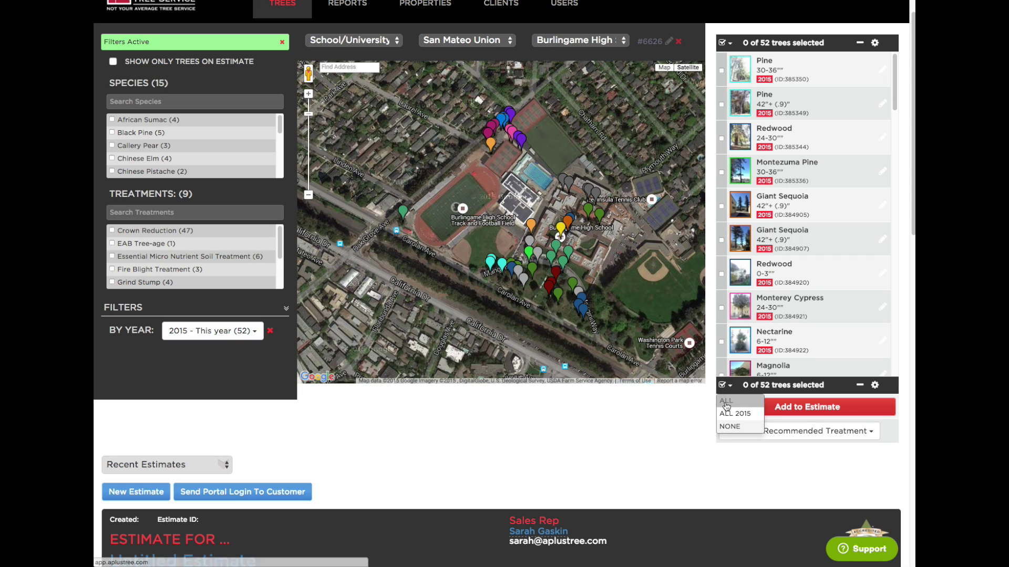
click(725, 402)
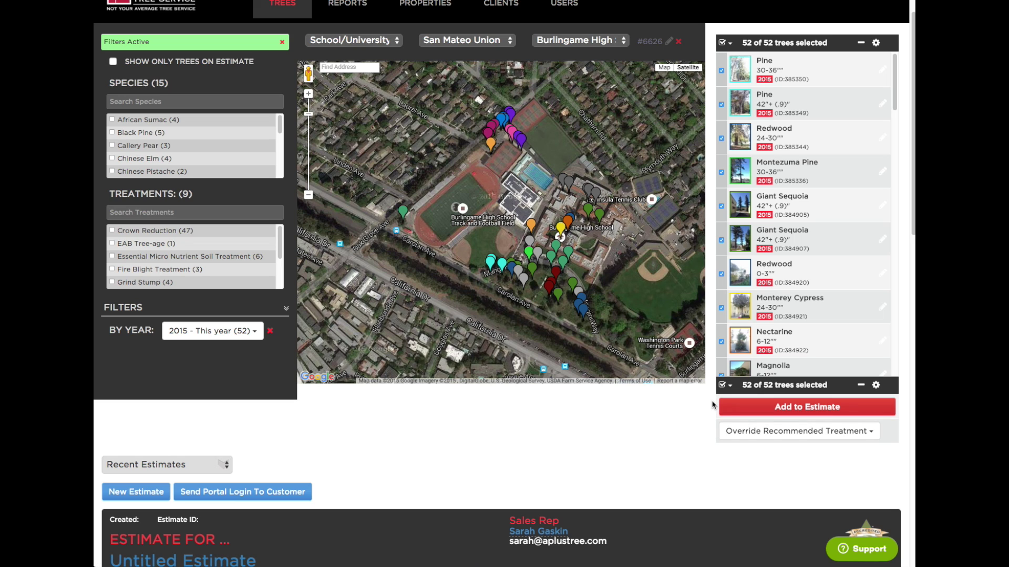
click(737, 407)
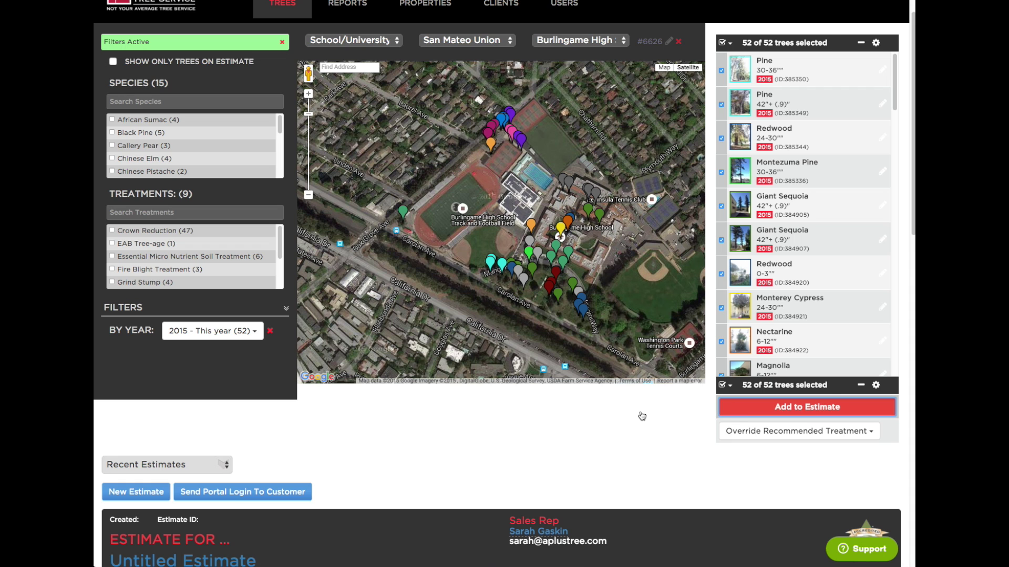
scroll(641, 415, down, 3)
scroll(641, 415, down, 5)
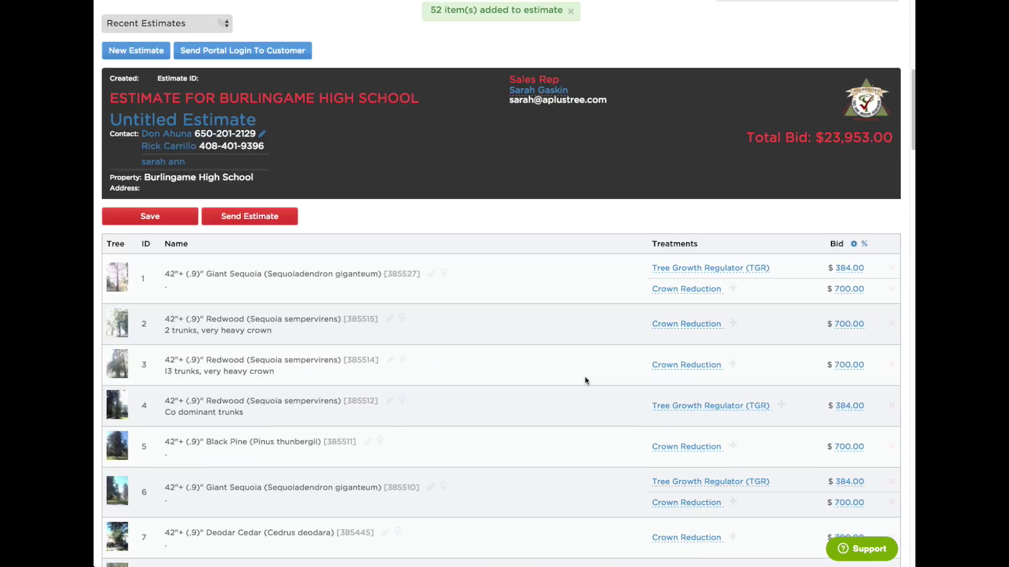
scroll(586, 381, up, 5)
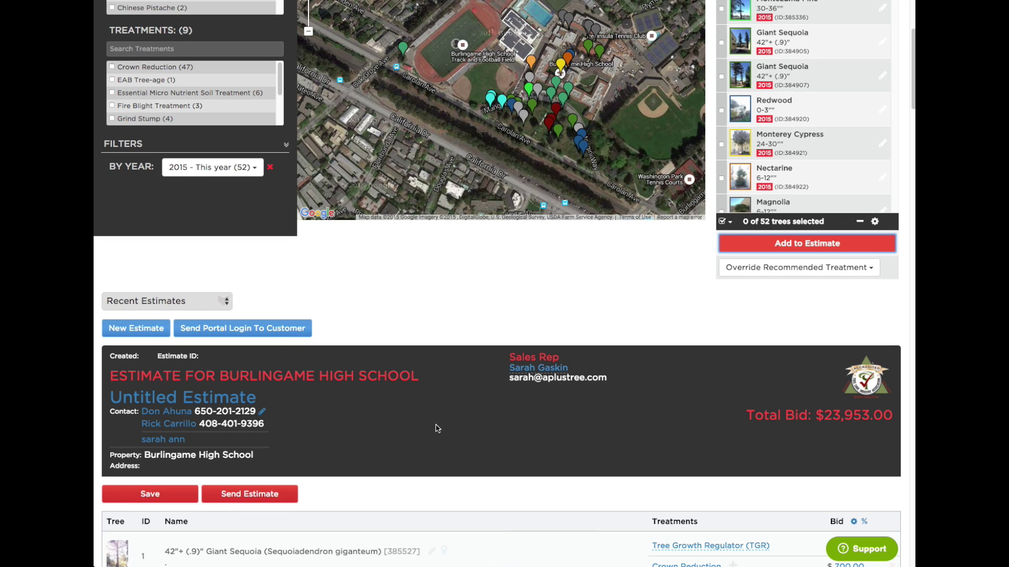
Rename the Untitled Estimate to 'test 2015 annual pruning' and save it as estimate 8760
click(202, 398)
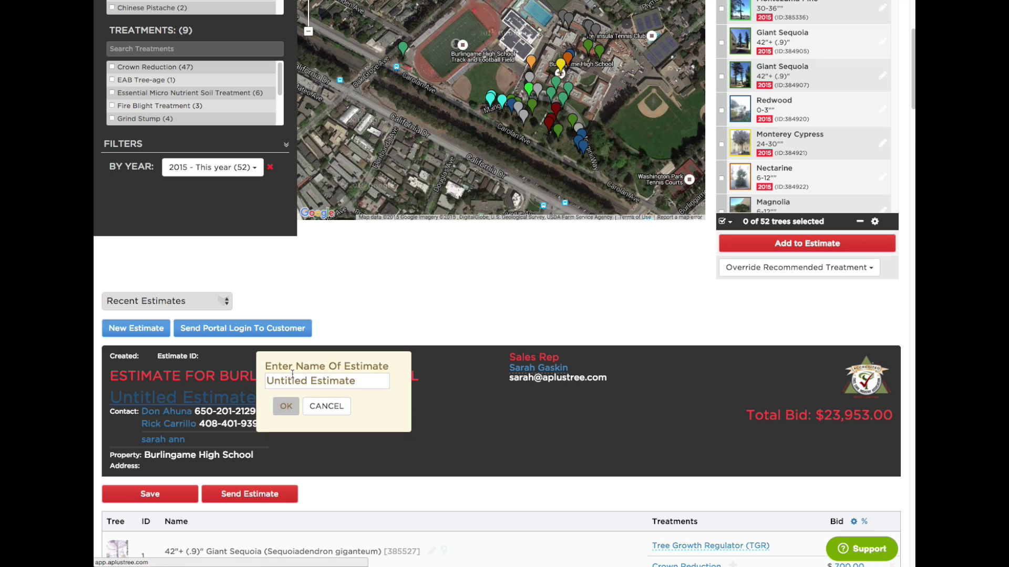
triple_click(290, 378)
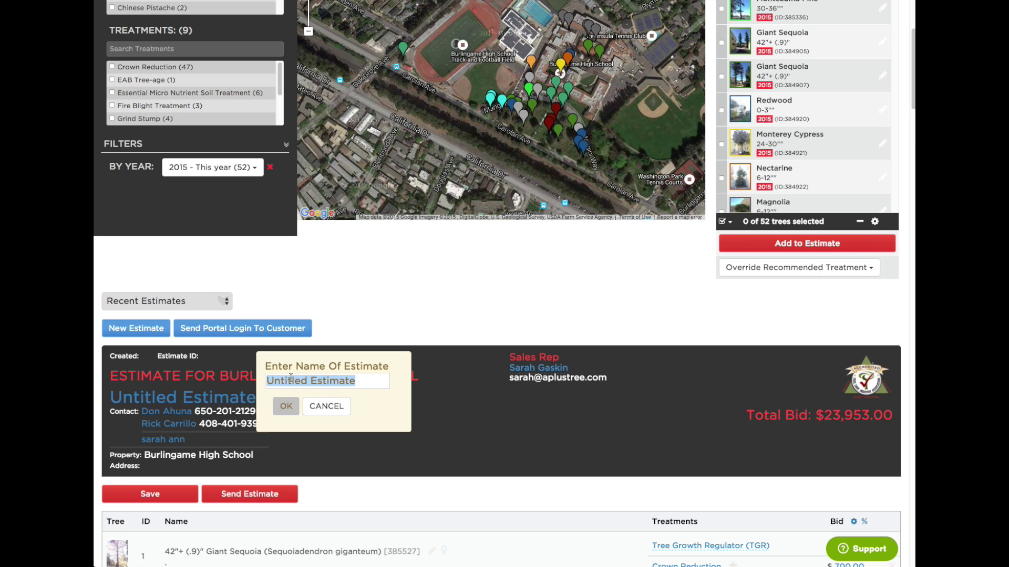
text(t)
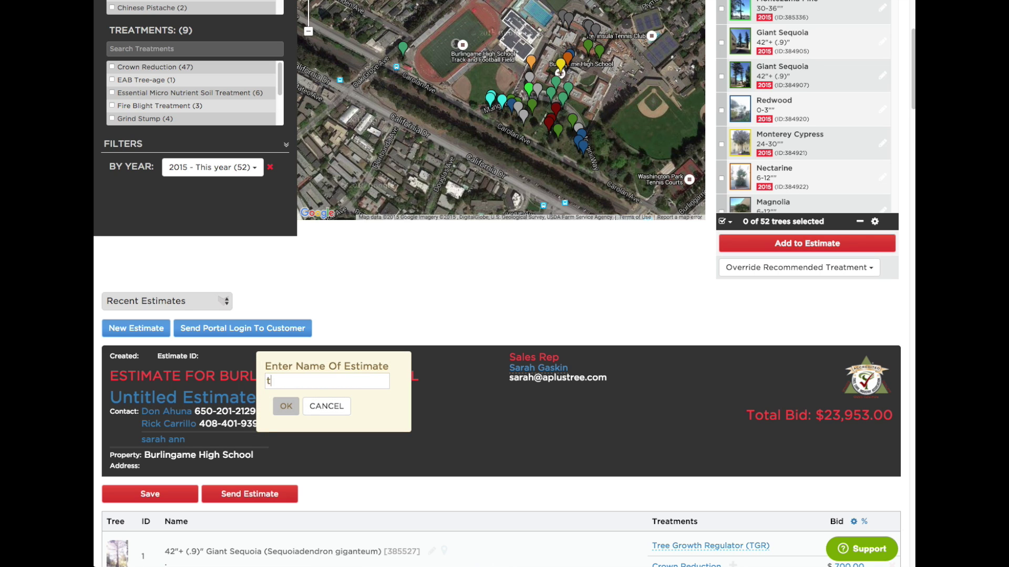
text(est 2015 annual pruning)
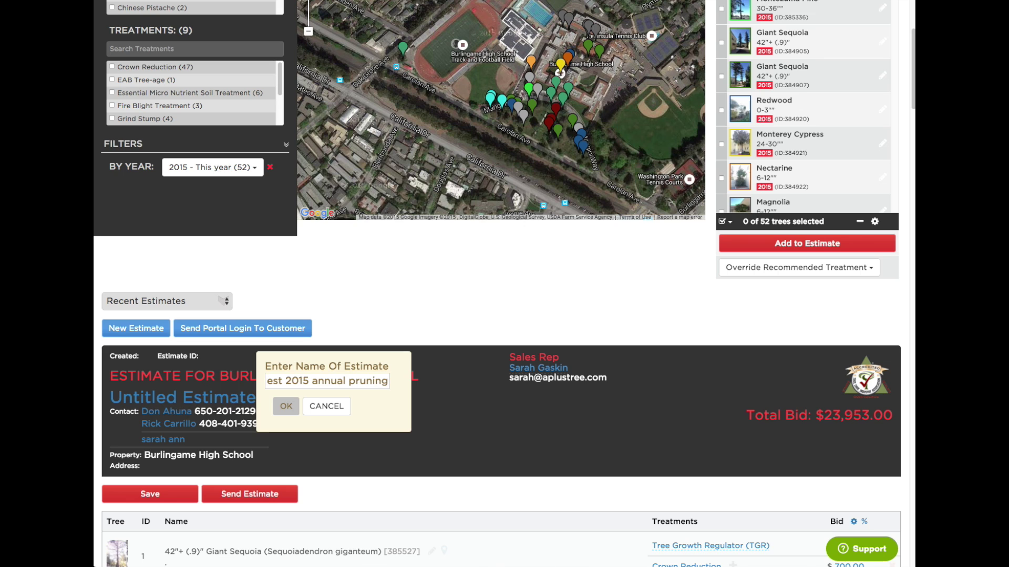
click(284, 408)
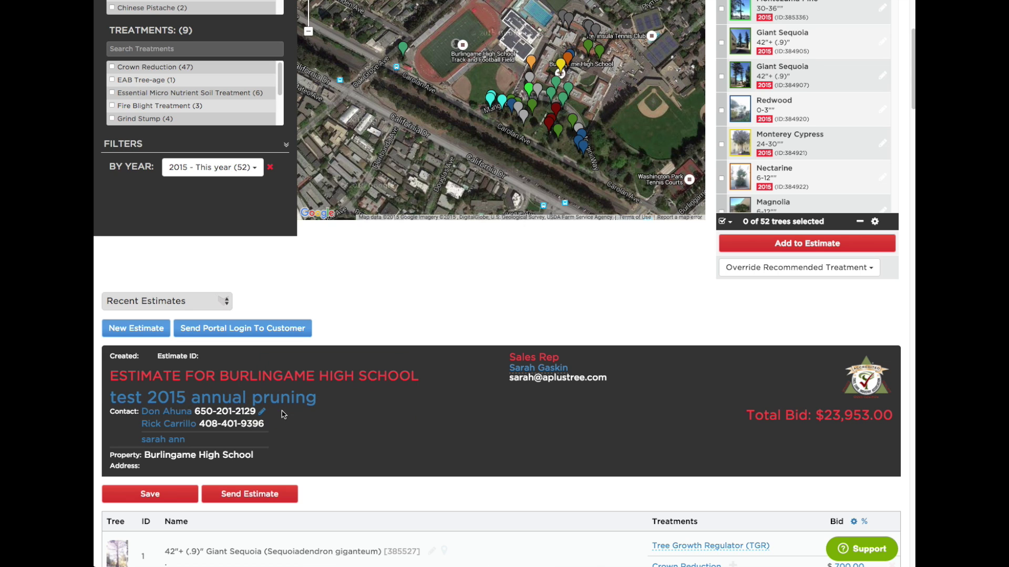
click(180, 493)
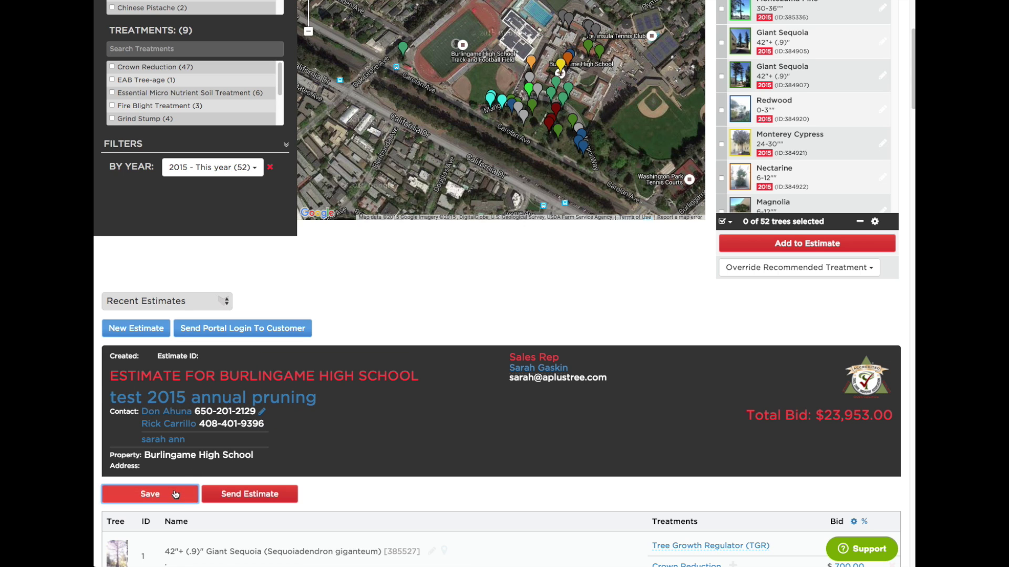
click(268, 494)
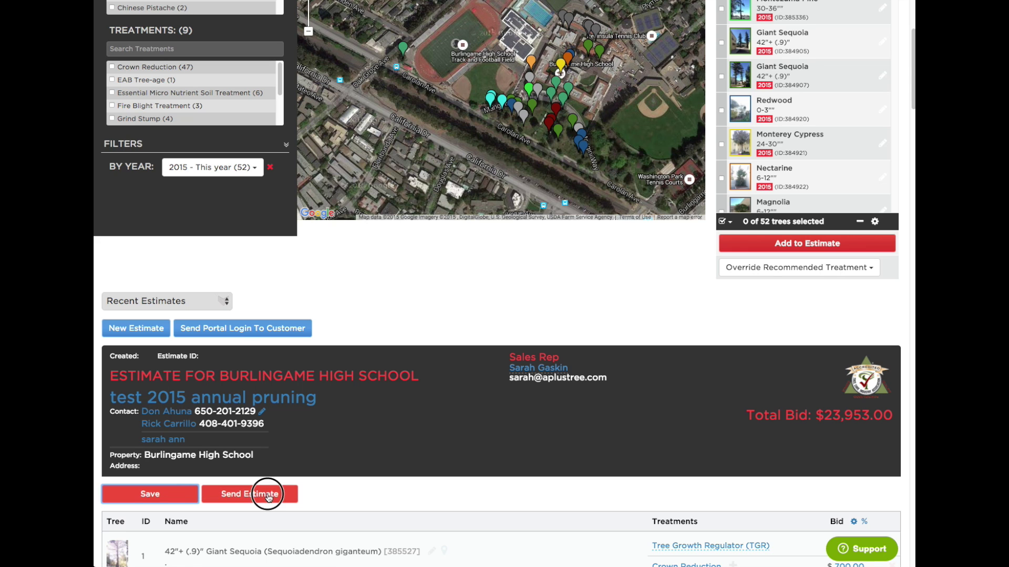
scroll(270, 496, down, 4)
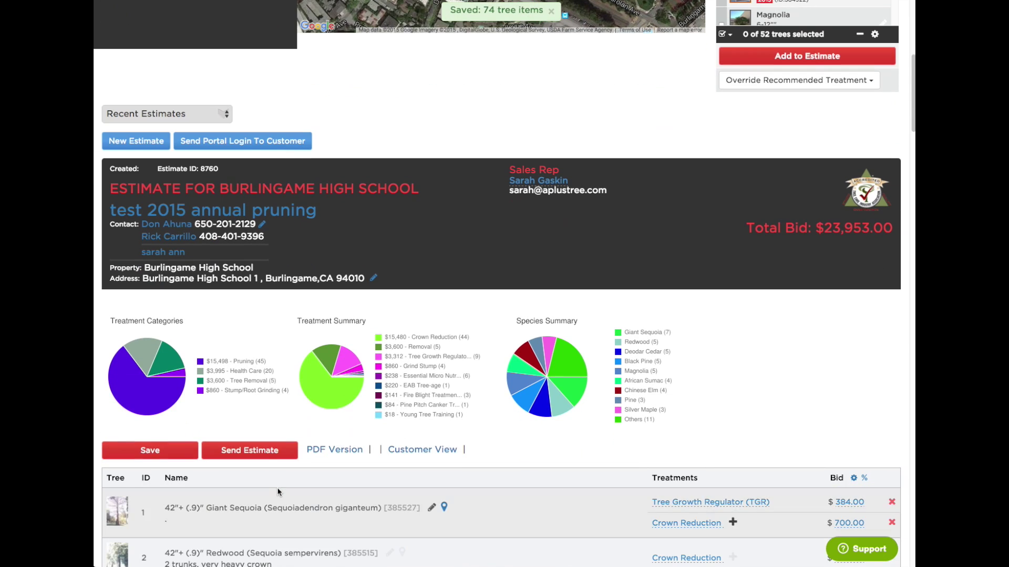
Open the Send Estimate form for estimate 8760, then close it without sending
click(266, 453)
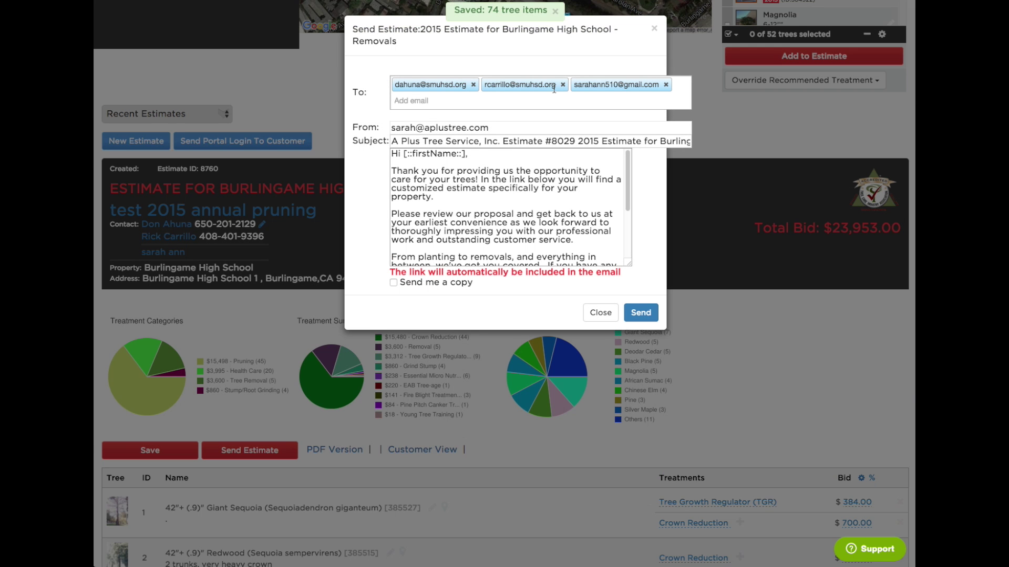
click(605, 312)
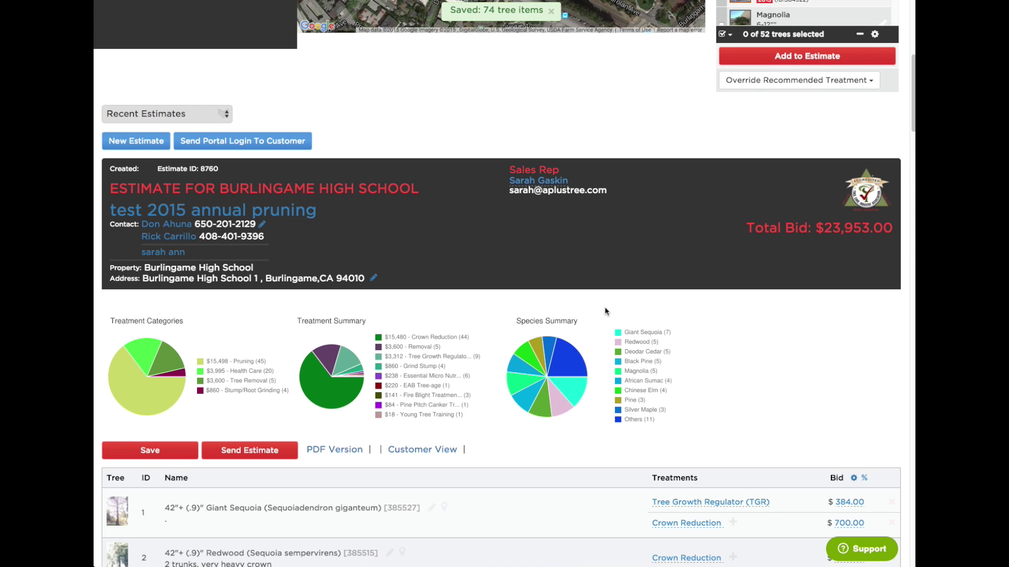
scroll(605, 316, up, 3)
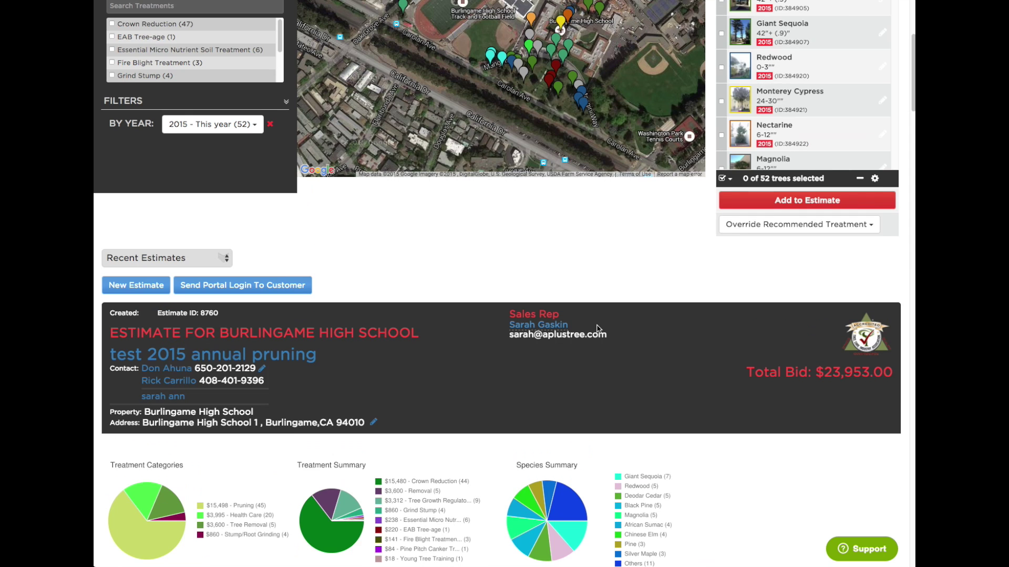
scroll(594, 329, up, 5)
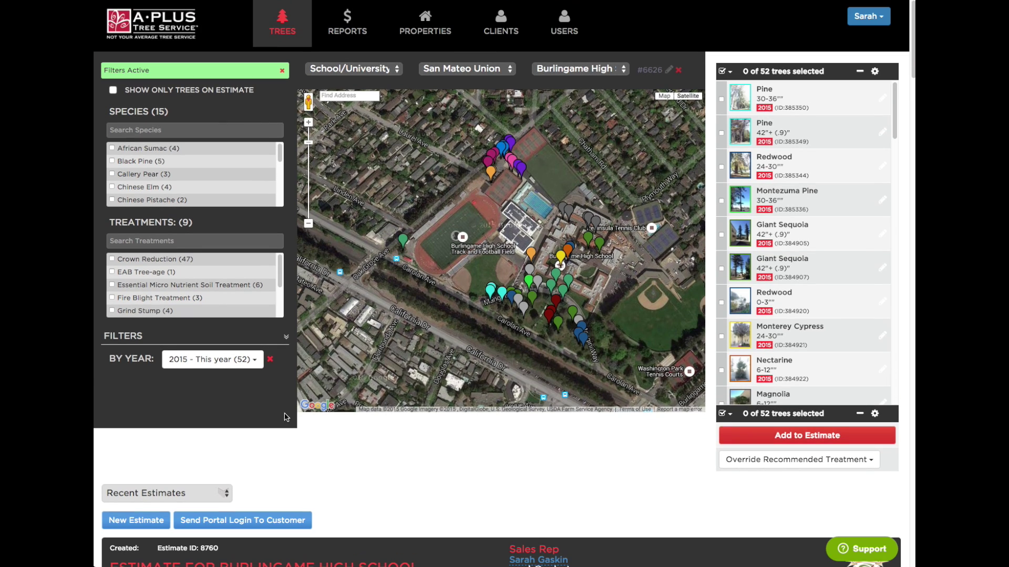
Clear the tree filters, start a new estimate, and select all 26 Italian Cypress trees
click(282, 71)
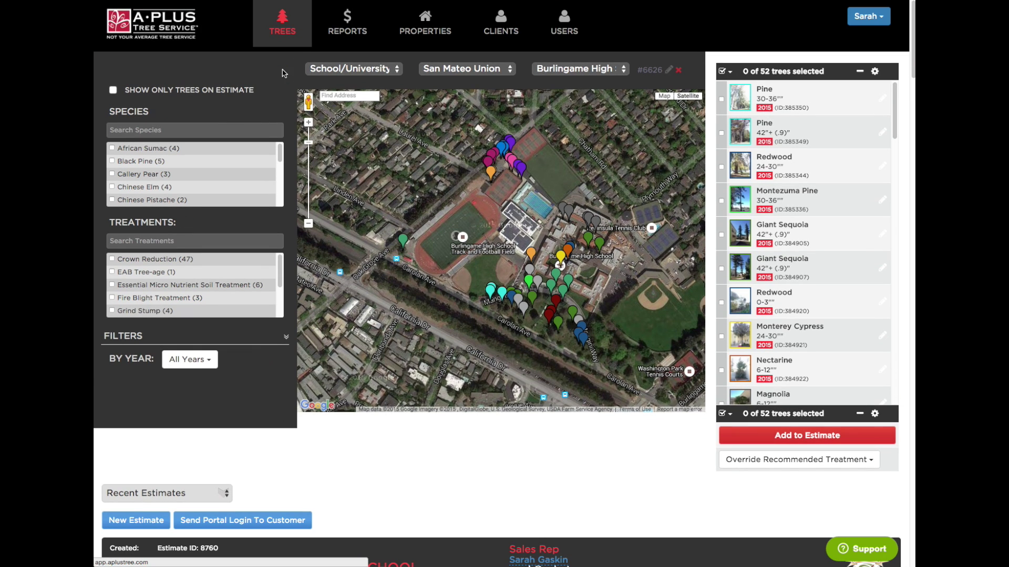
click(135, 522)
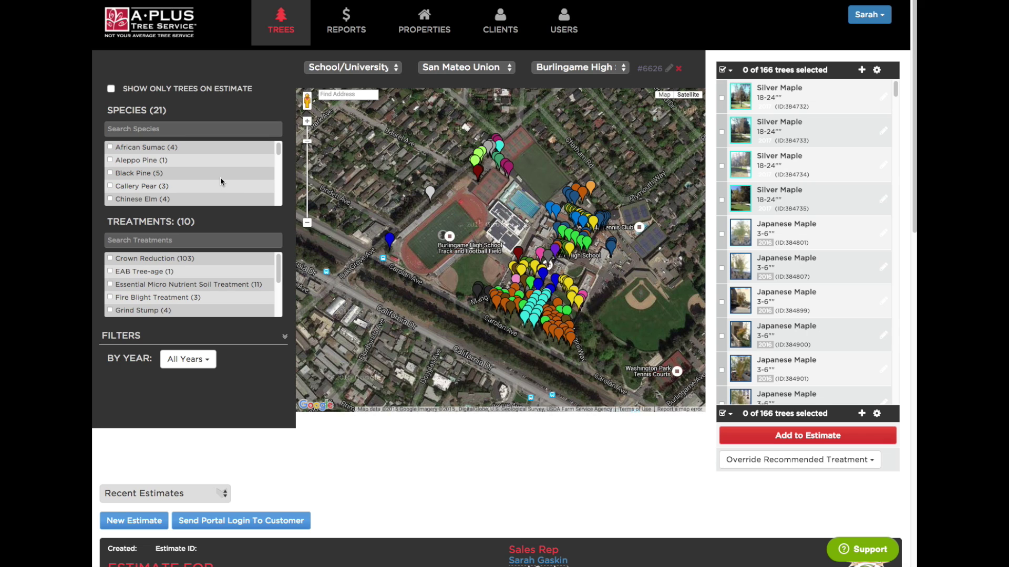
click(215, 129)
text(it)
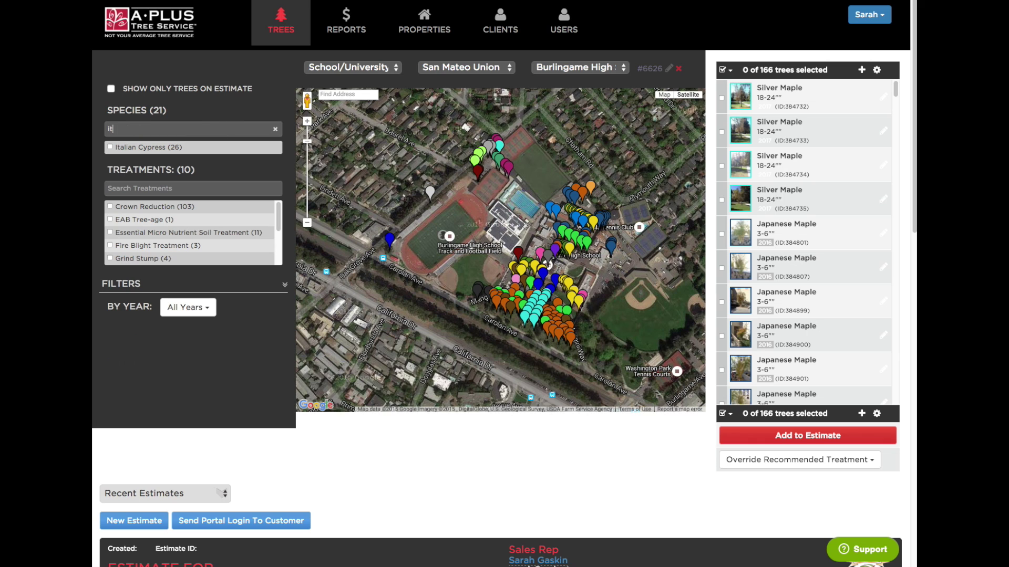
click(110, 148)
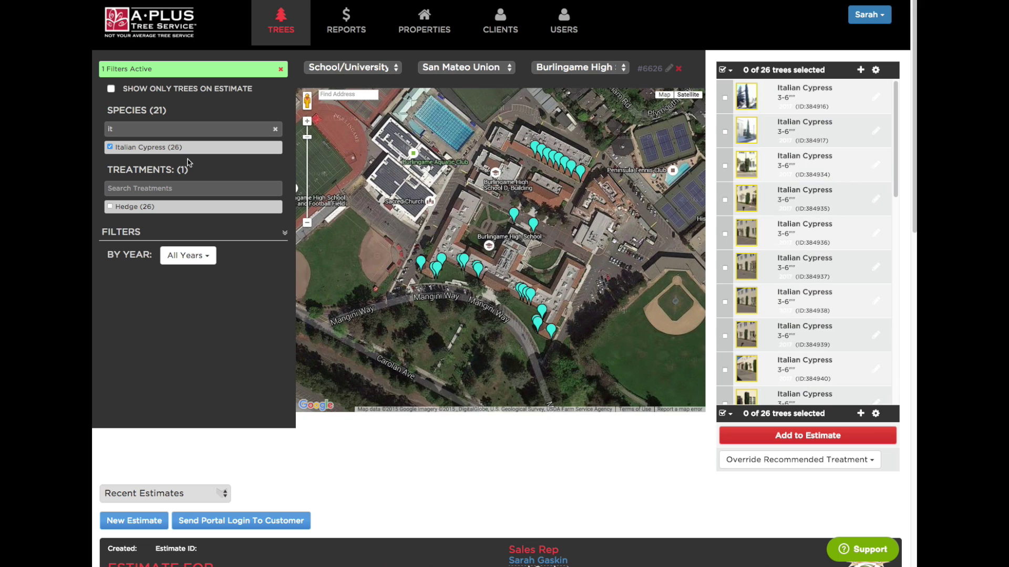
drag(595, 222, 574, 226)
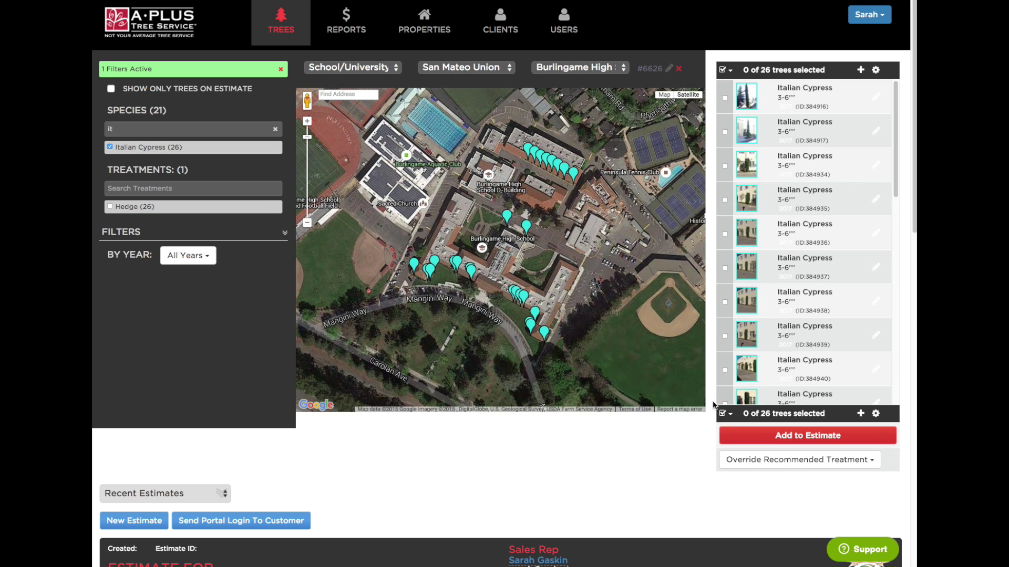
click(727, 415)
click(729, 428)
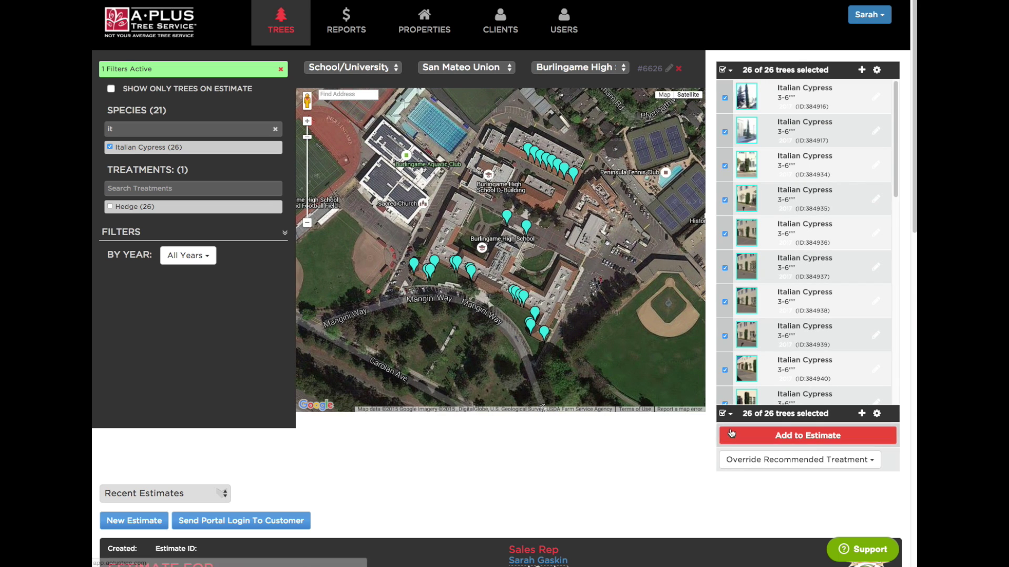
Override treatments with Insecticide Trunk Injection: ACE-Jet and Crown Clean, and add the trees to the estimate
click(743, 462)
scroll(768, 484, down, 9)
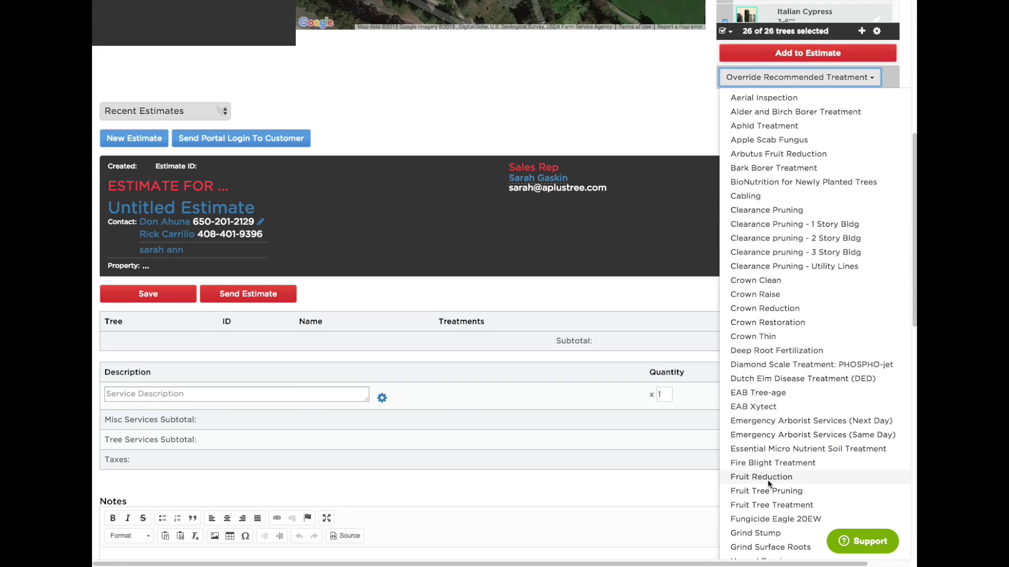
scroll(768, 481, down, 1)
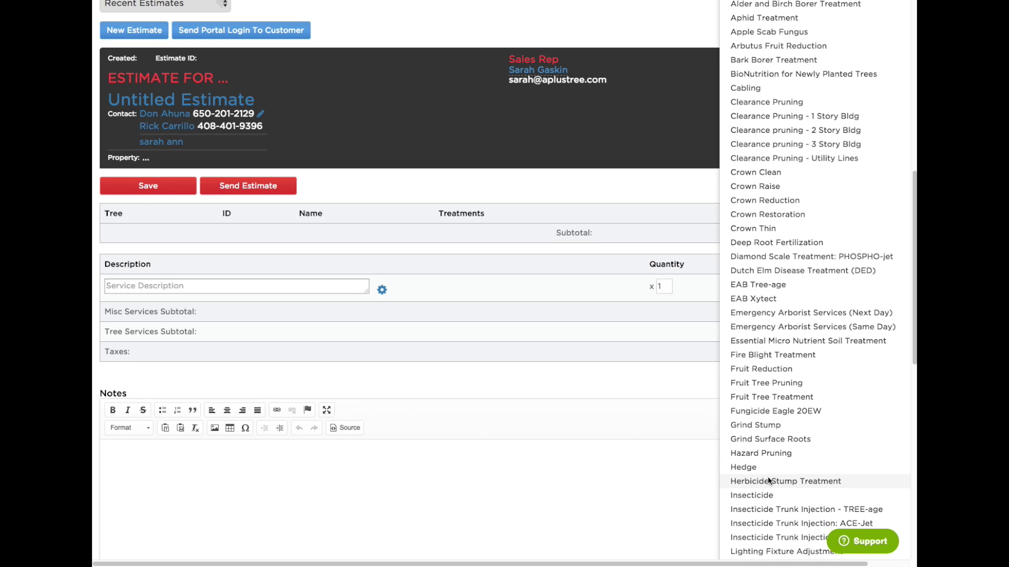
click(770, 519)
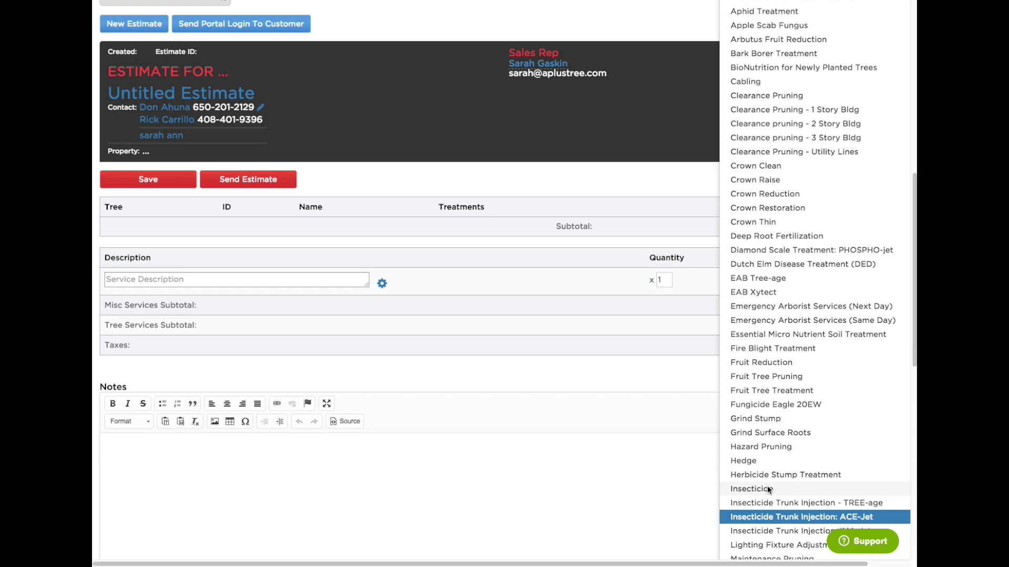
scroll(769, 489, up, 4)
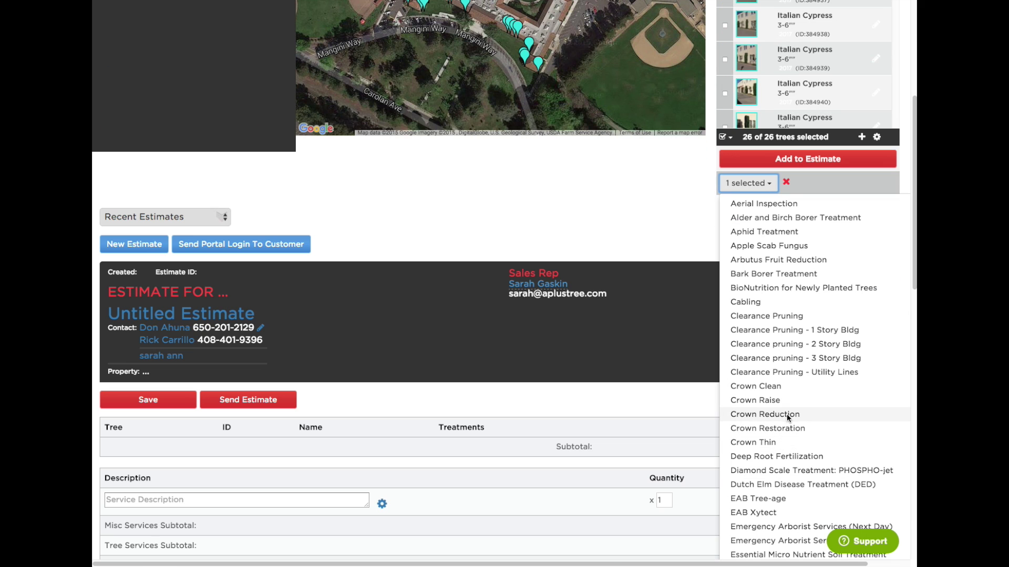
click(778, 386)
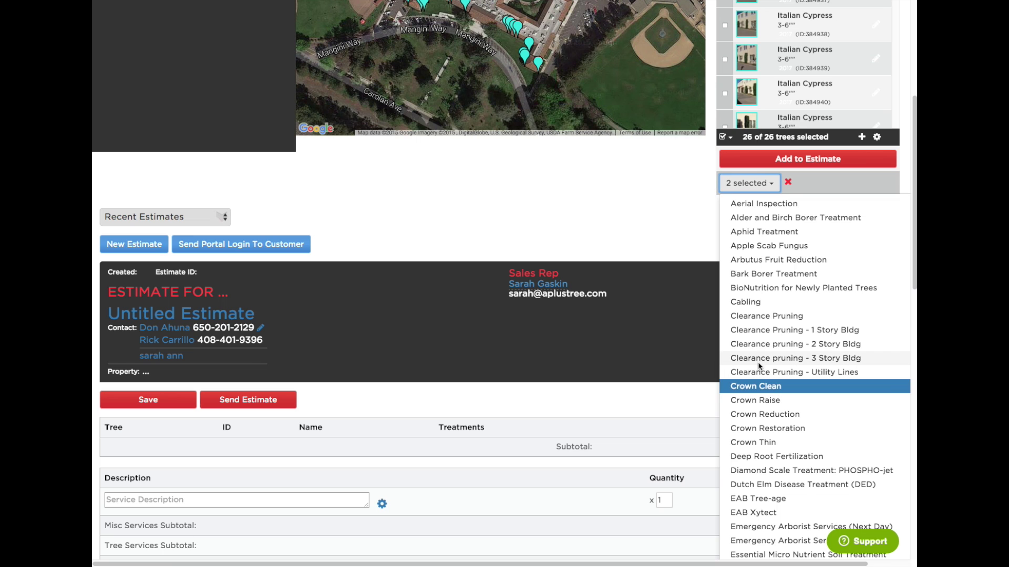
scroll(756, 366, up, 1)
scroll(754, 367, up, 2)
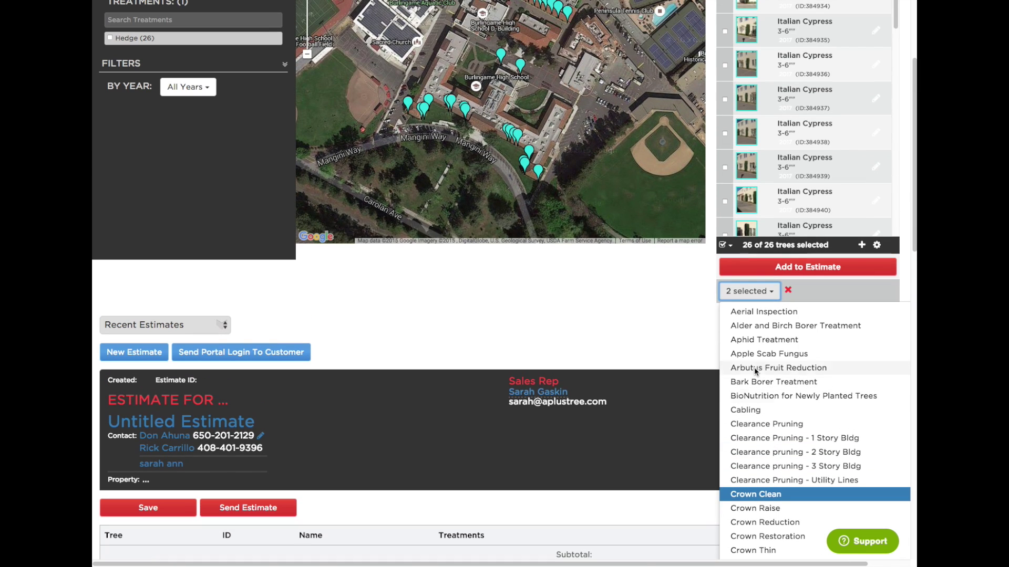
click(807, 267)
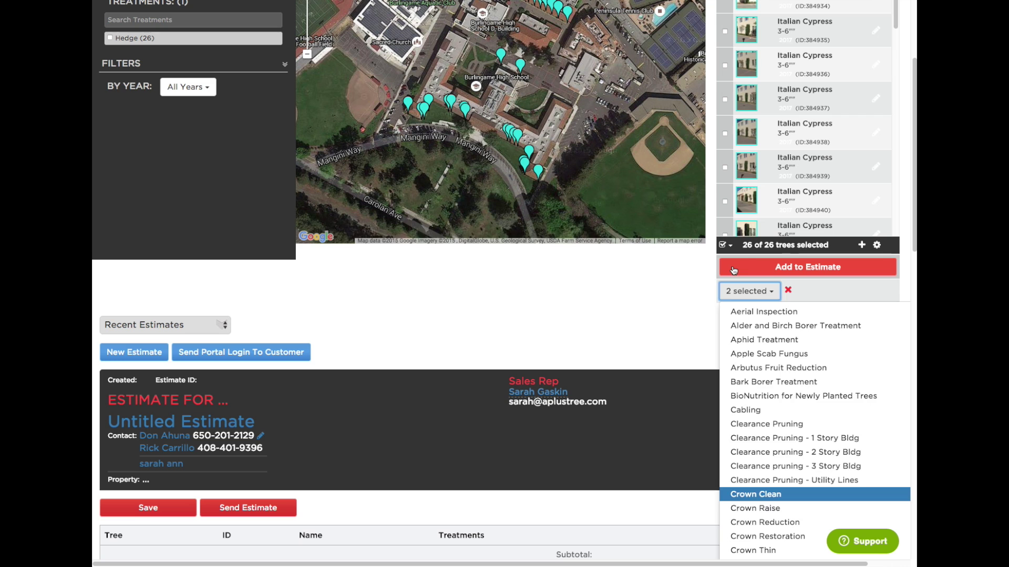
Rename the Untitled Estimate to 'test Cypress Tree Care' and save it as estimate 8762
scroll(685, 311, down, 5)
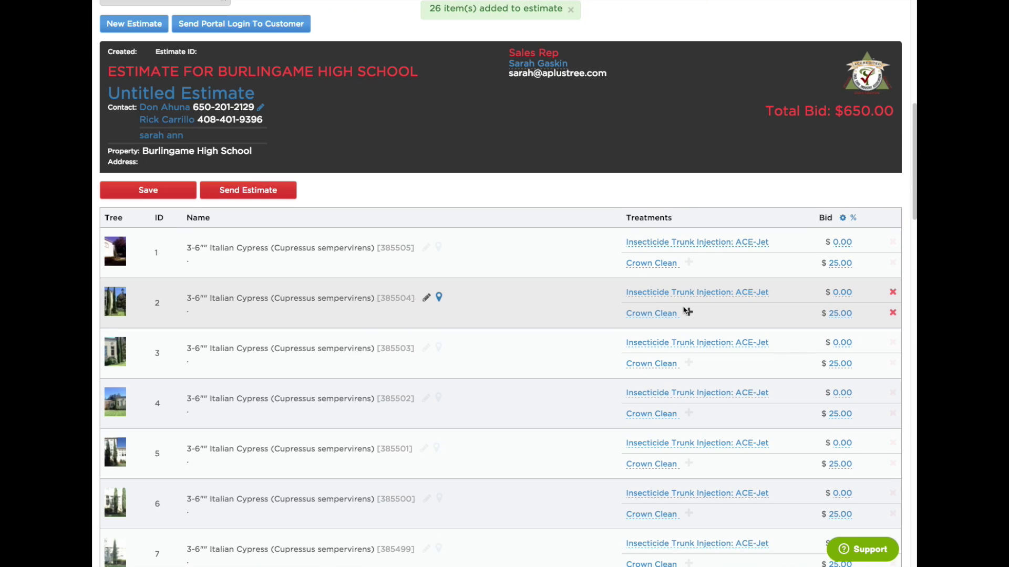
scroll(513, 301, down, 1)
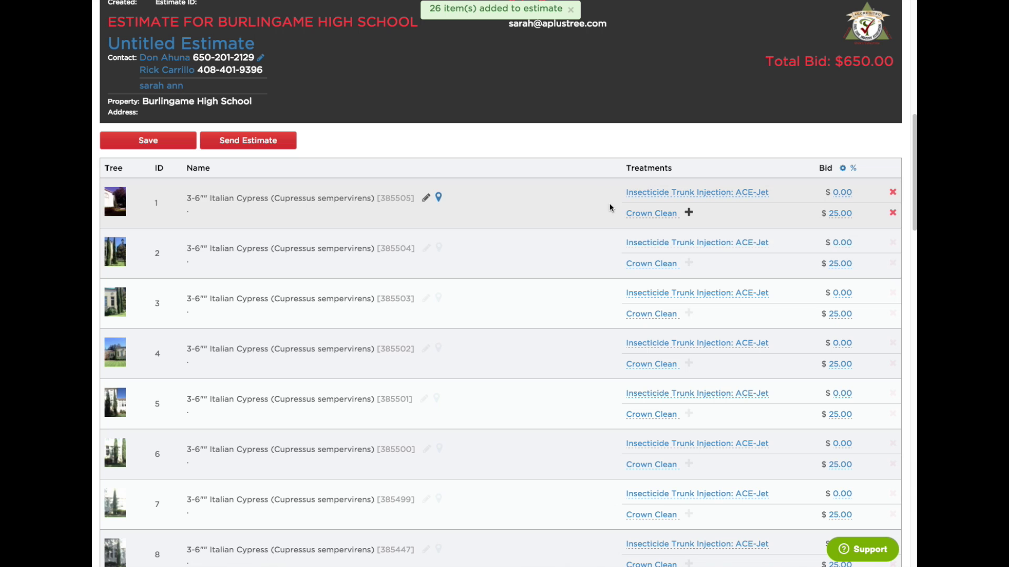
scroll(512, 273, up, 1)
scroll(509, 270, up, 1)
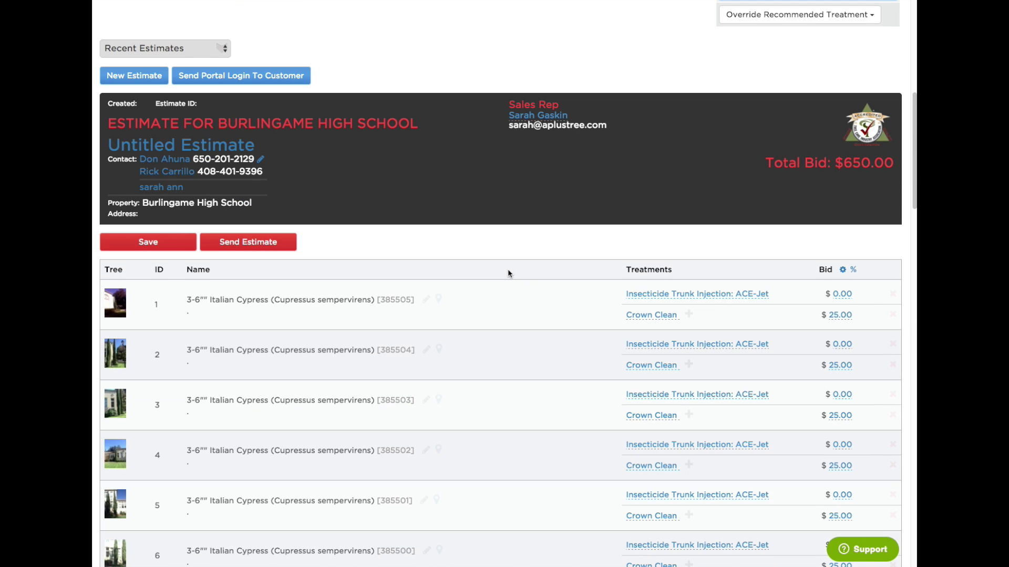
click(216, 146)
triple_click(301, 131)
text(te)
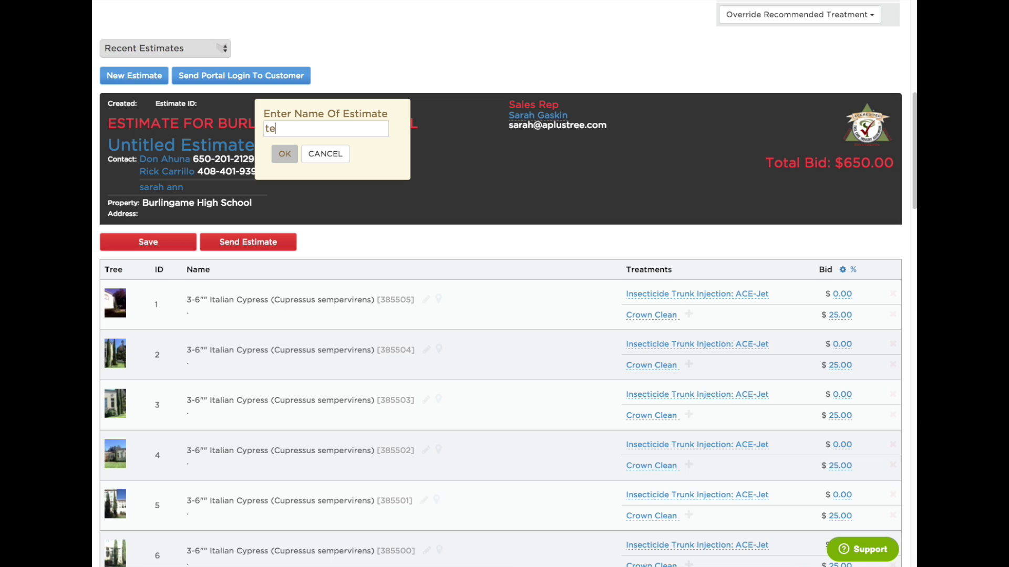
text(st Cypress Tree Care)
click(281, 154)
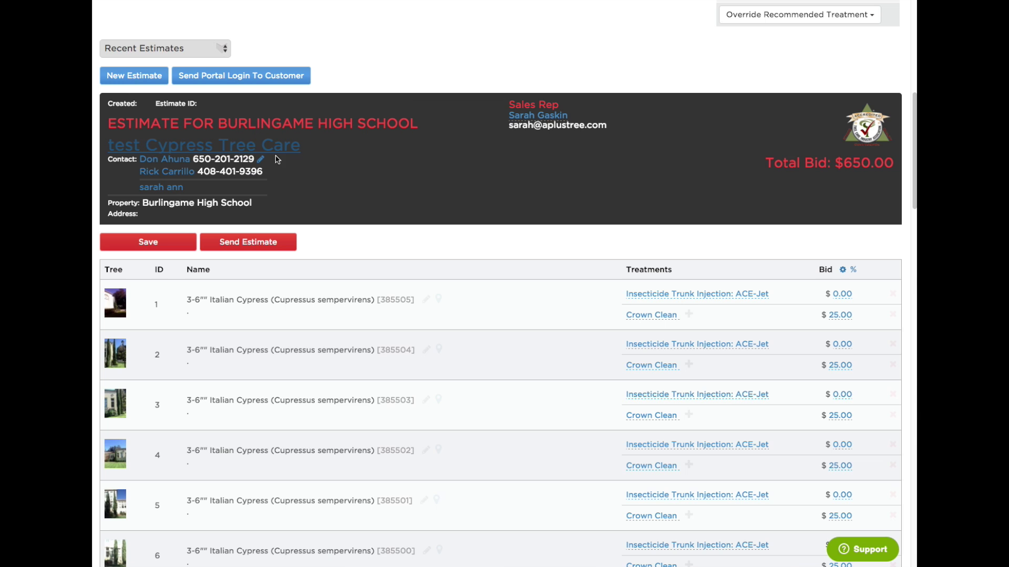
click(164, 250)
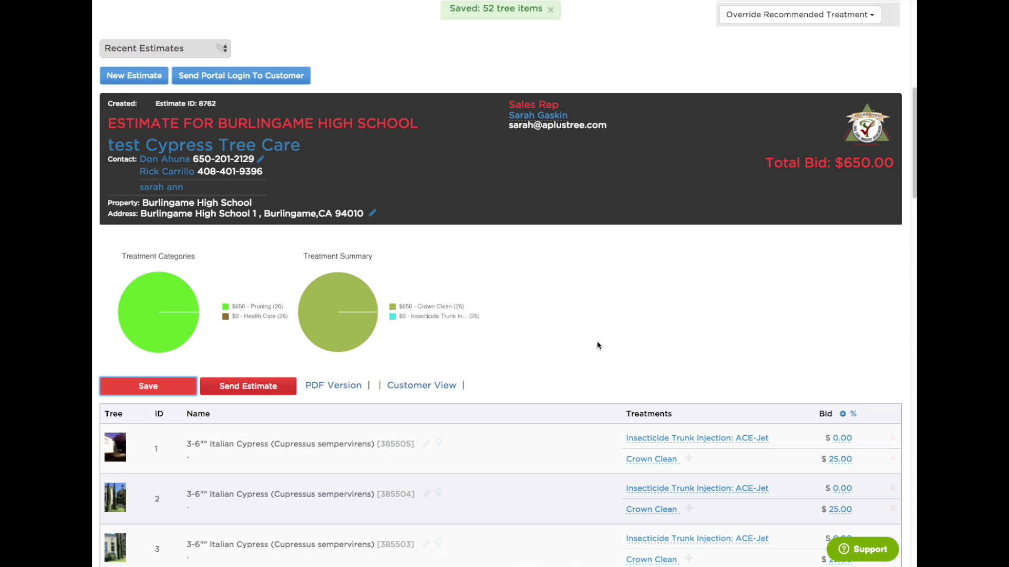
scroll(599, 344, down, 3)
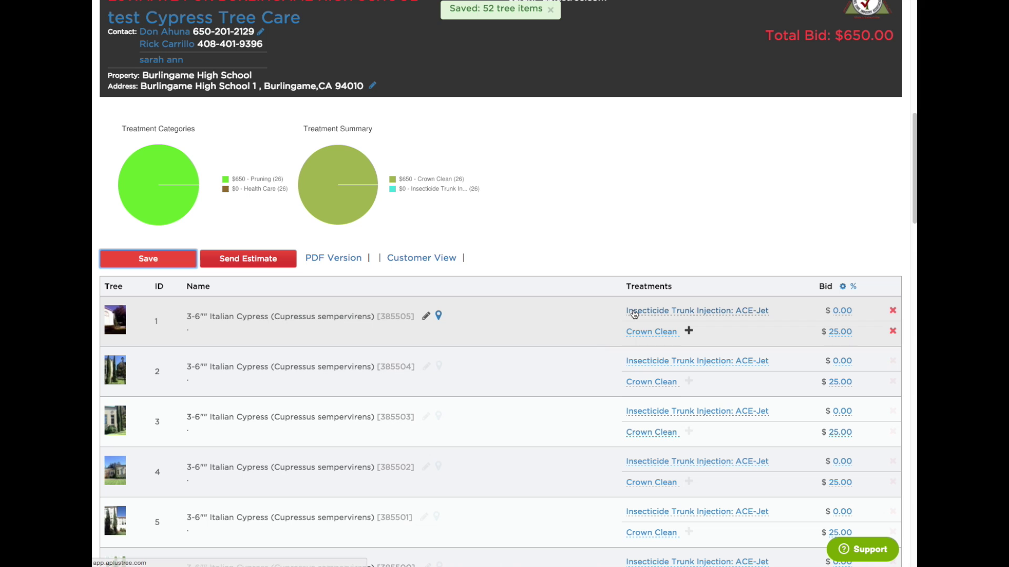
scroll(585, 314, down, 1)
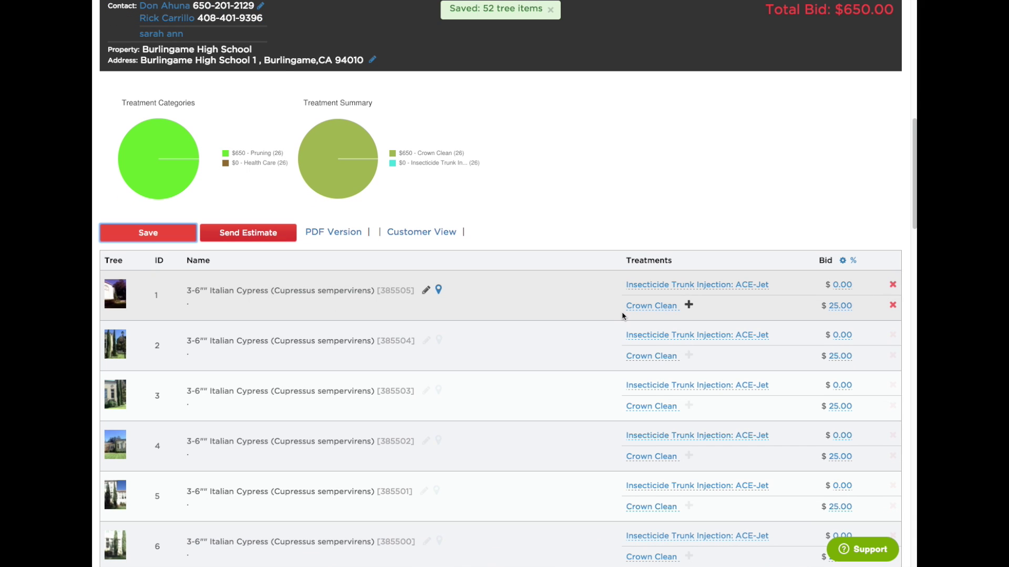
scroll(585, 315, down, 2)
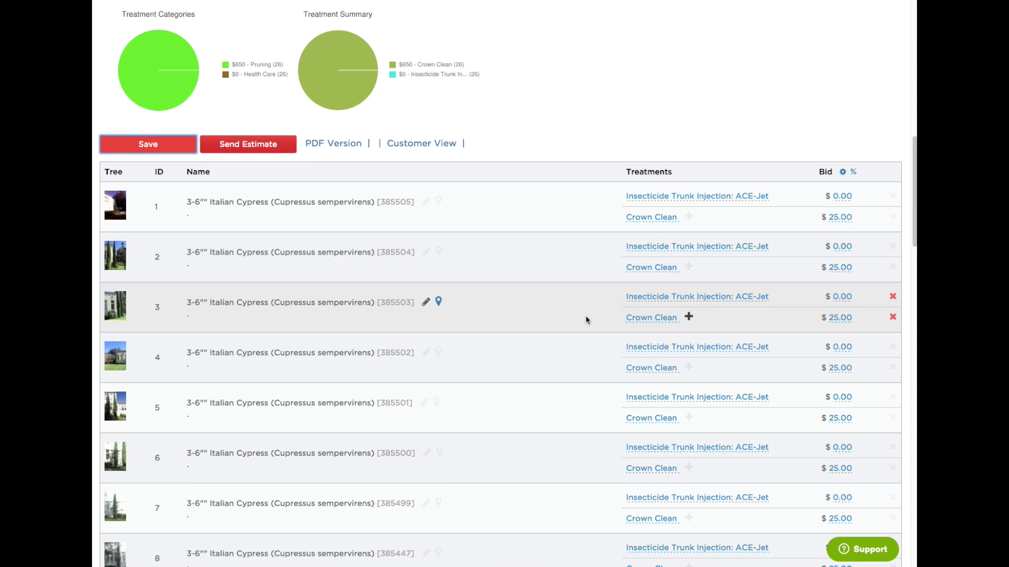
scroll(585, 315, down, 1)
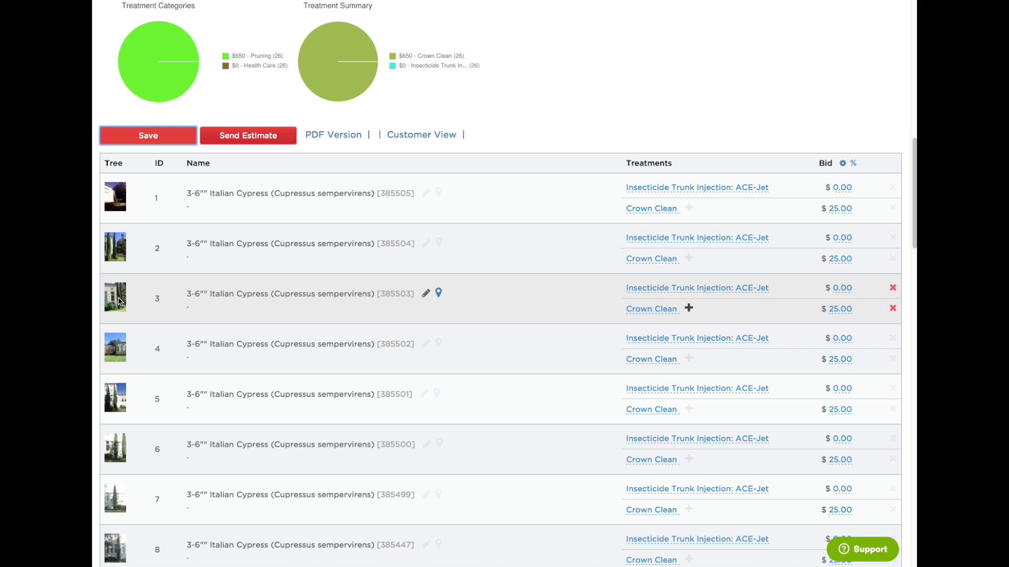
mouse_move(118, 301)
mouse_move(121, 348)
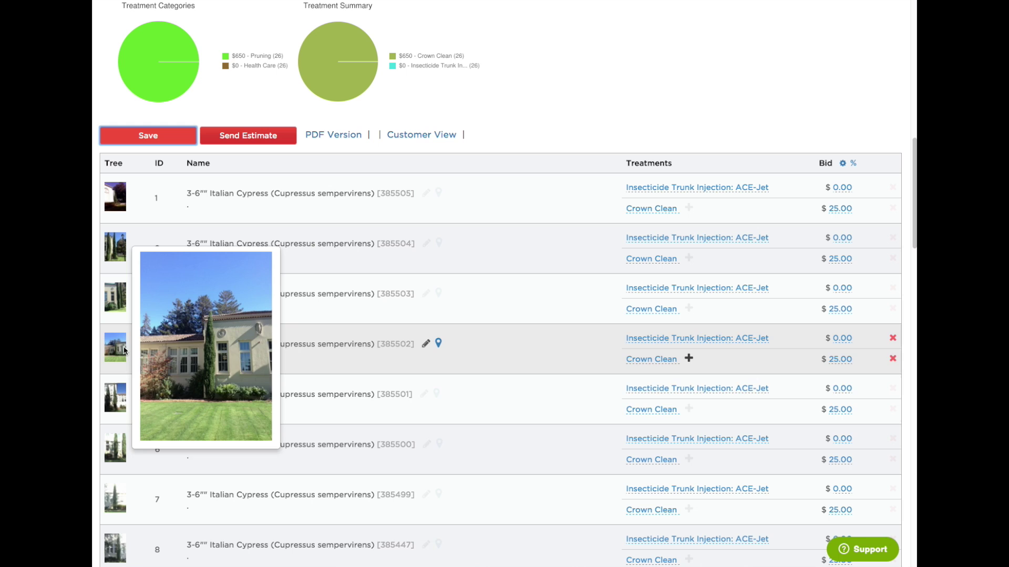
mouse_move(121, 395)
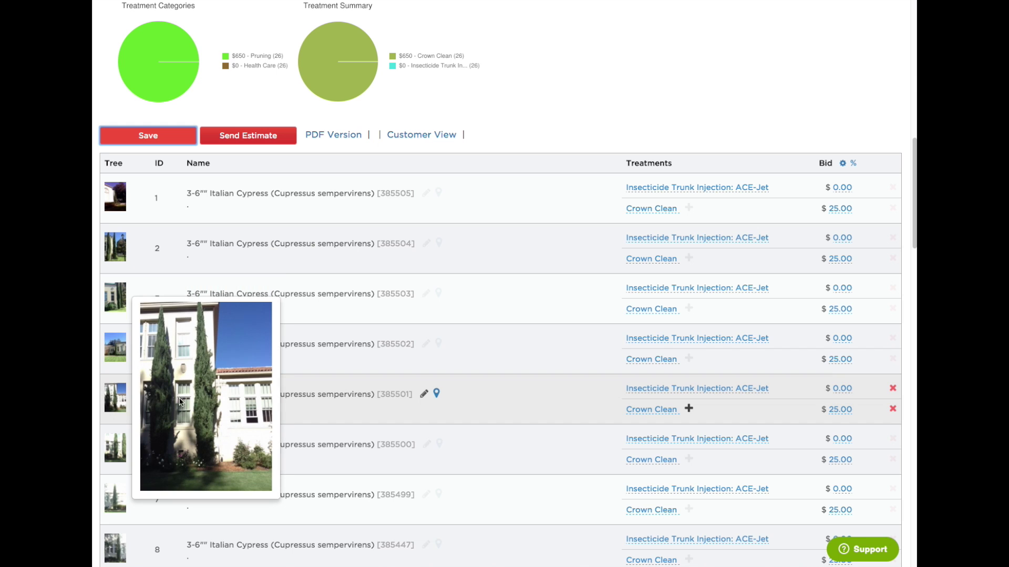
scroll(605, 303, up, 2)
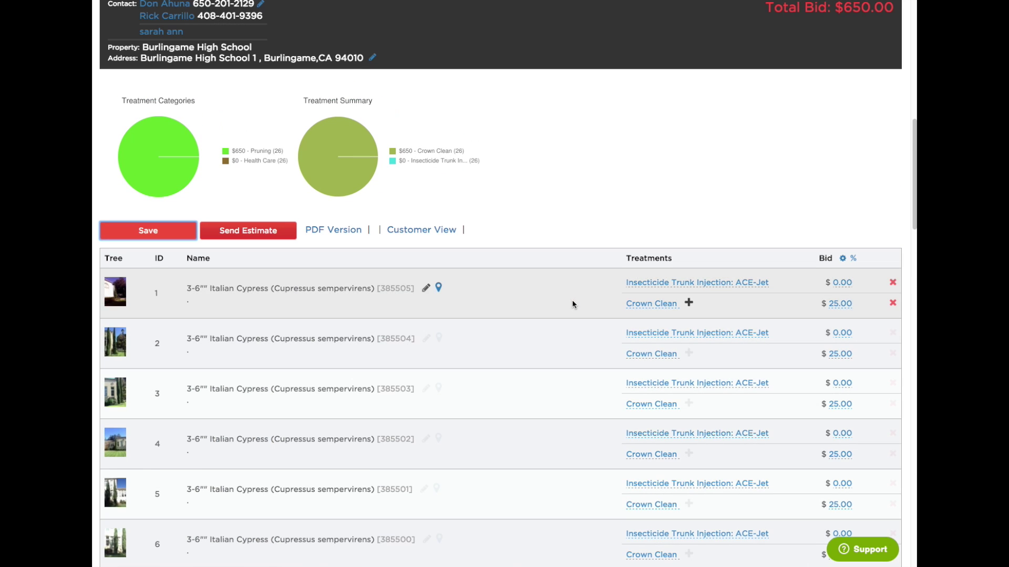
Bulk-edit the Italian Cypress Crown Clean items to a fixed $85 price
click(843, 258)
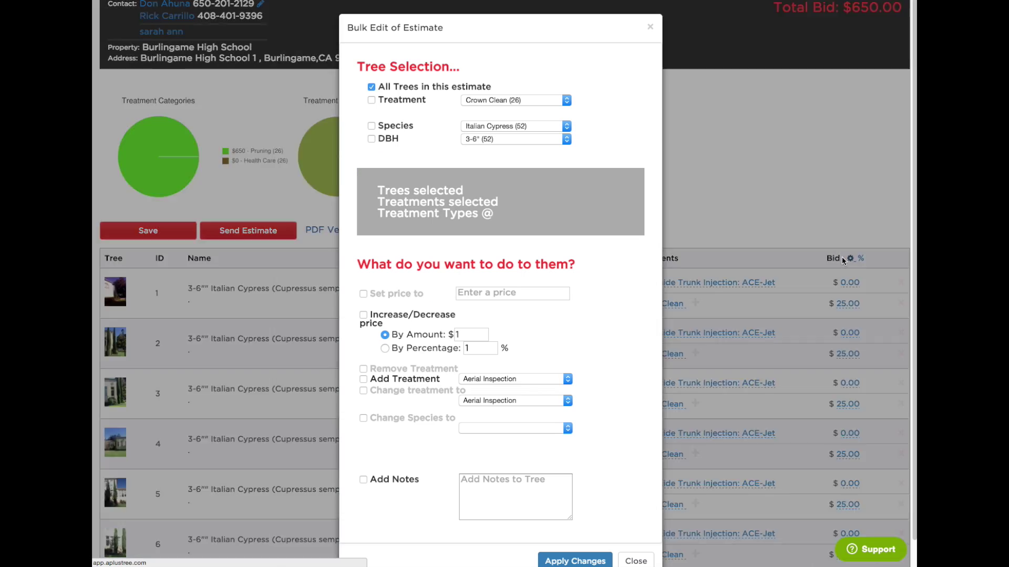
click(371, 100)
click(473, 100)
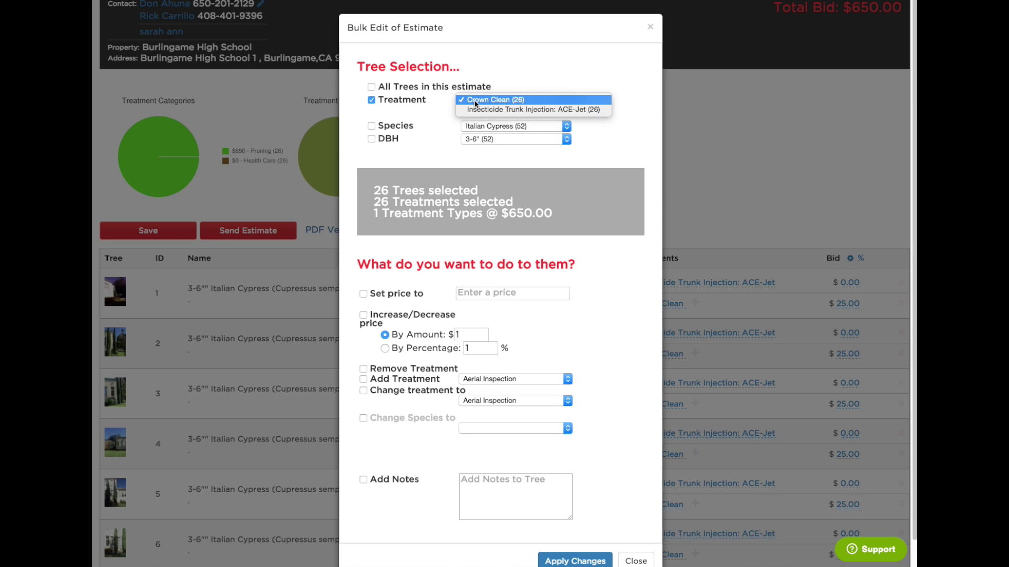
click(476, 101)
click(372, 126)
click(363, 294)
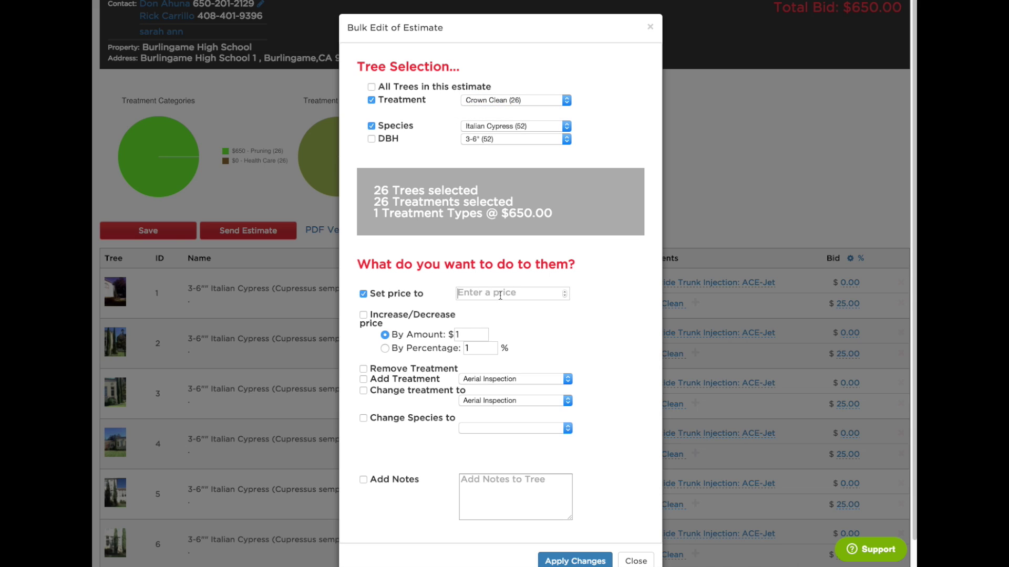
text(85)
scroll(590, 335, down, 1)
click(582, 535)
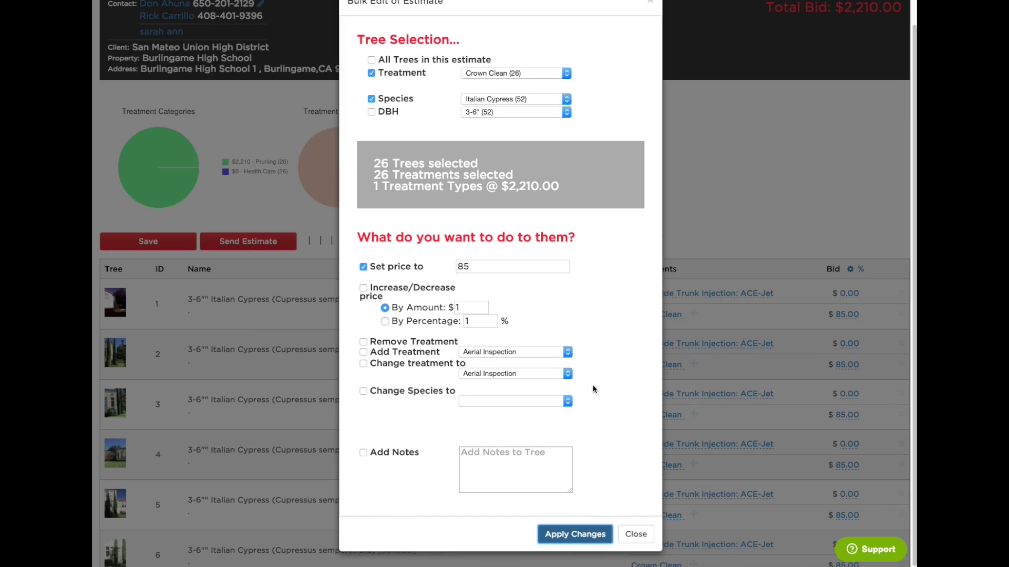
Bulk-edit the ACE-Jet trunk injection items to $65, bringing the bid to $3,900.00
scroll(594, 389, up, 1)
click(541, 97)
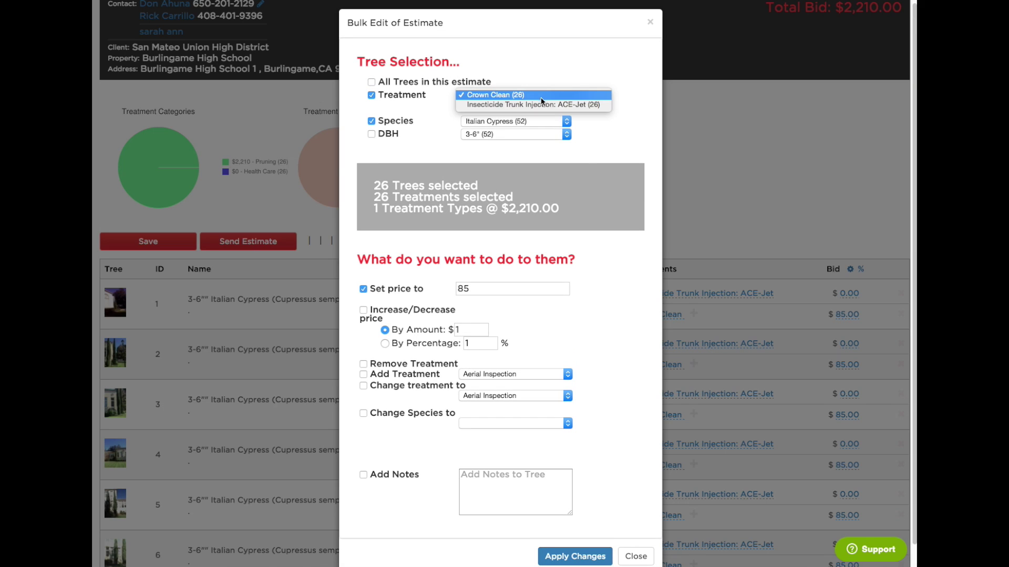
click(540, 103)
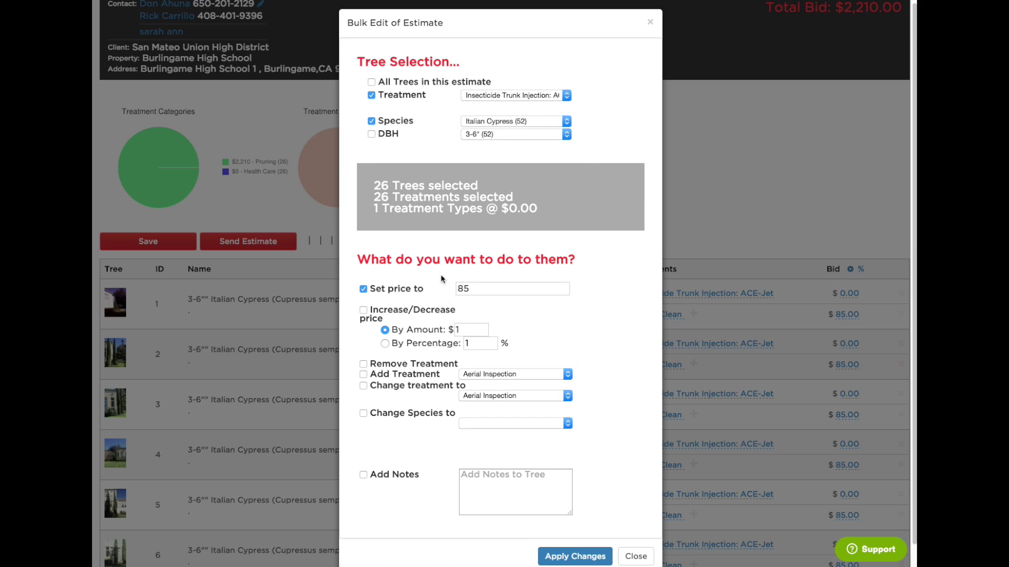
double_click(469, 288)
text(65)
click(596, 555)
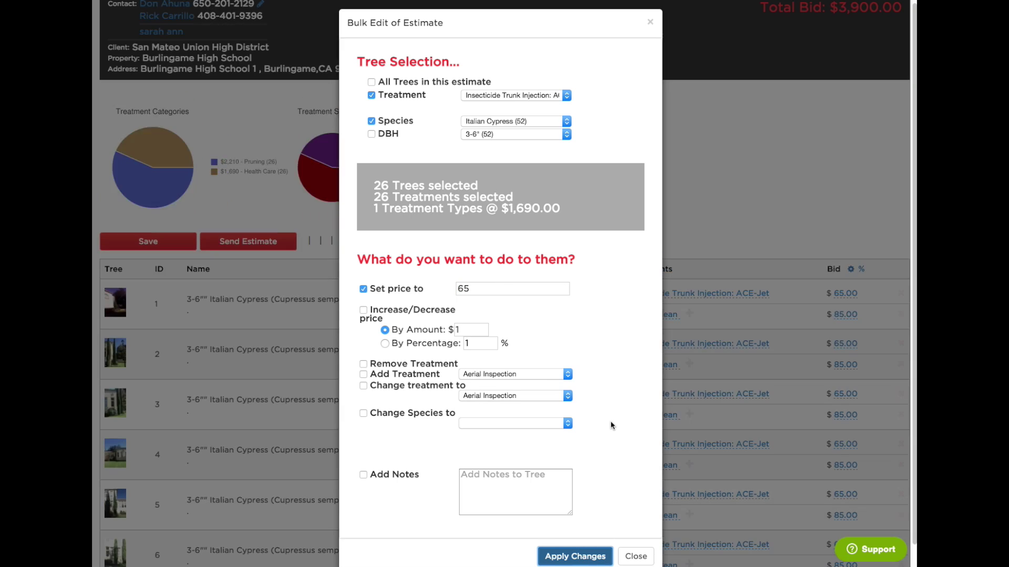
click(636, 556)
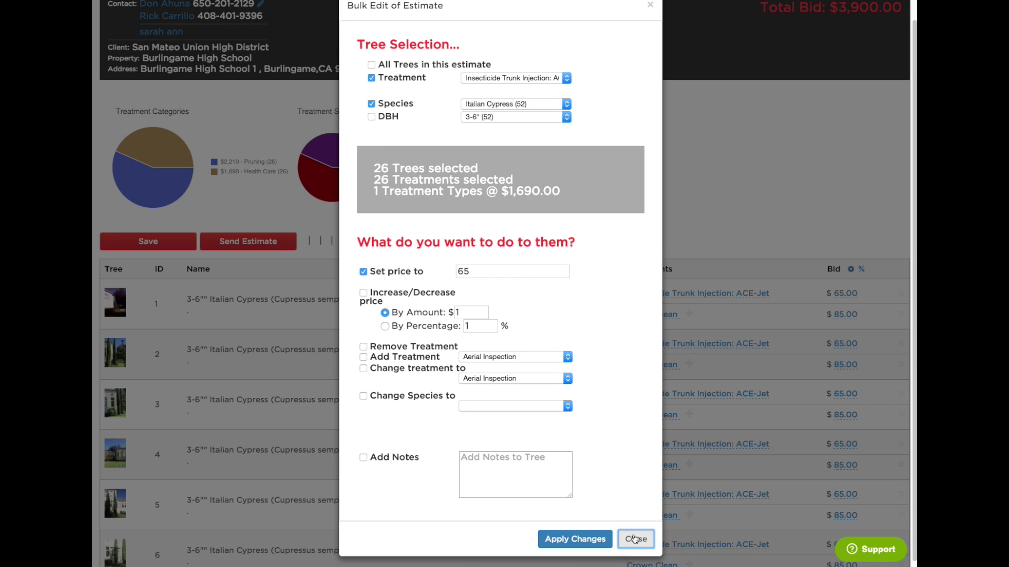
scroll(709, 295, up, 3)
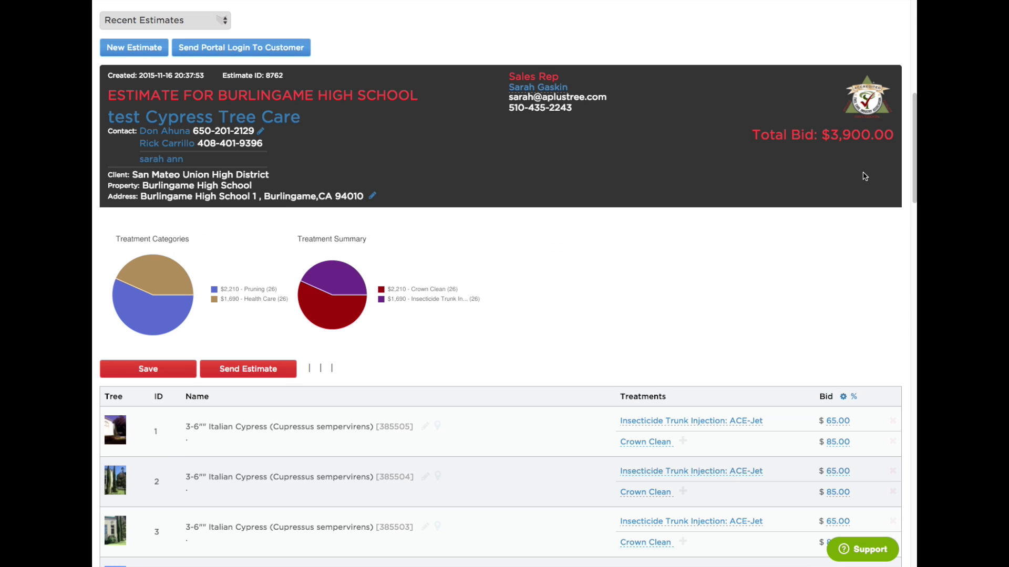
Save the repriced $3,900.00 estimate, storing all 52 tree items
click(155, 367)
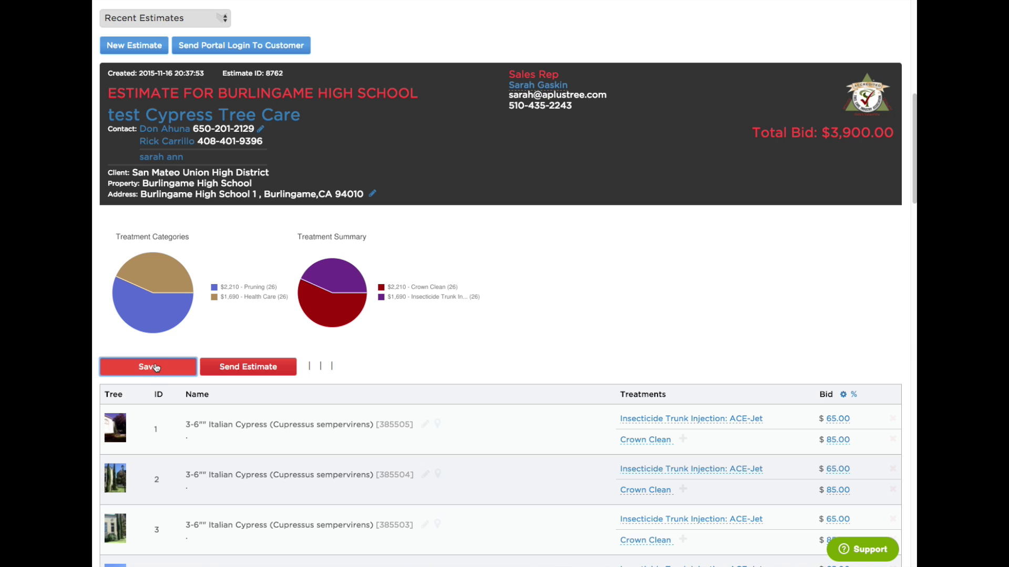
scroll(308, 381, down, 7)
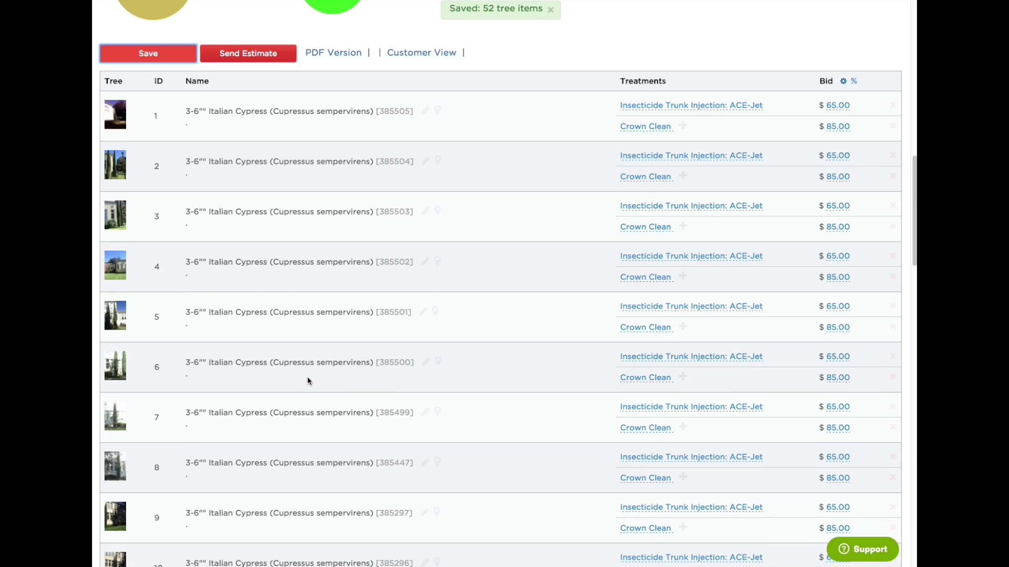
scroll(309, 381, down, 20)
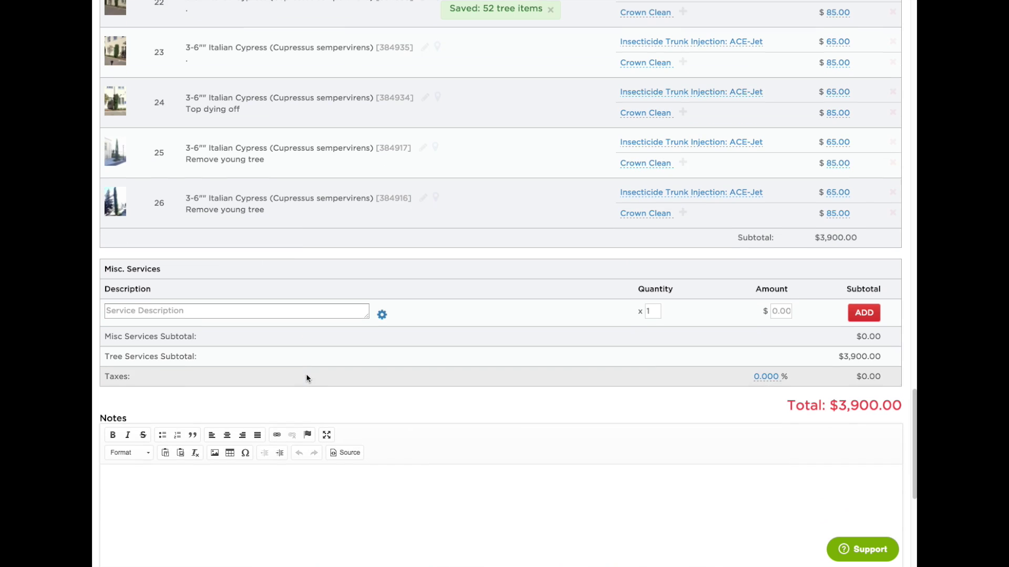
Write 'Treatment is an injection so no overspray.' in the estimate notes and save the estimate
click(214, 515)
text(Treatment is)
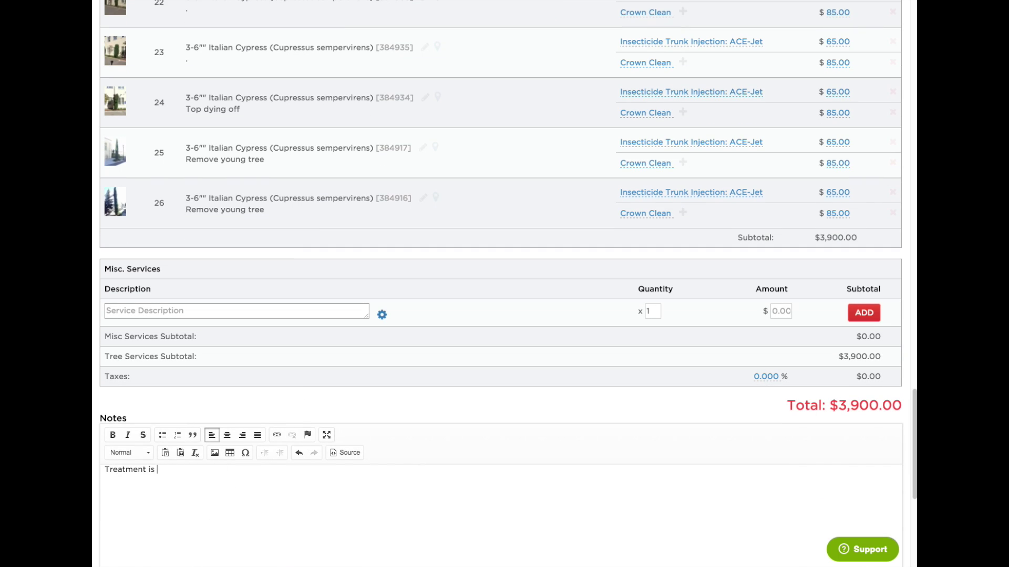
text( an injection so no overspray.)
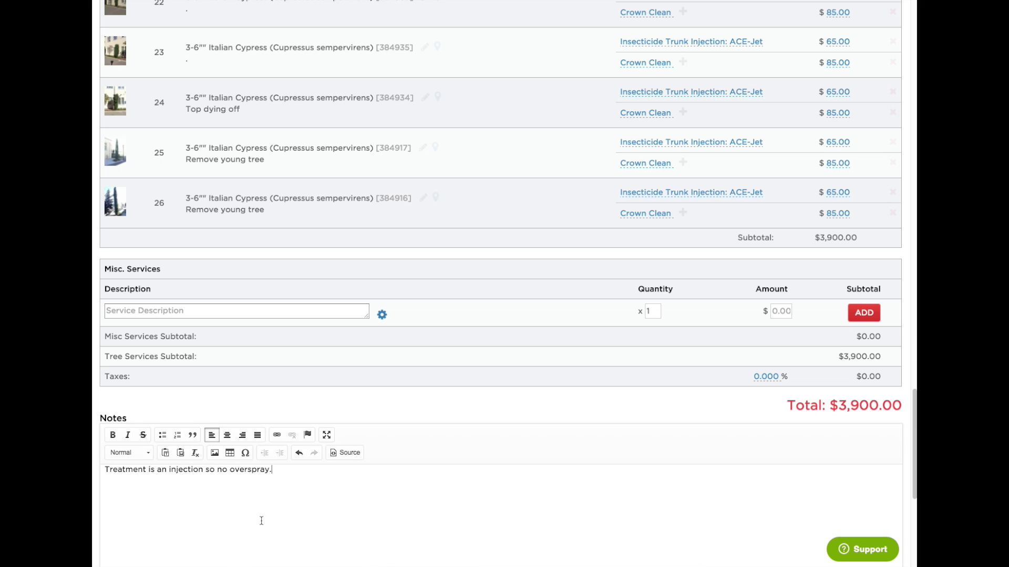
scroll(260, 521, down, 6)
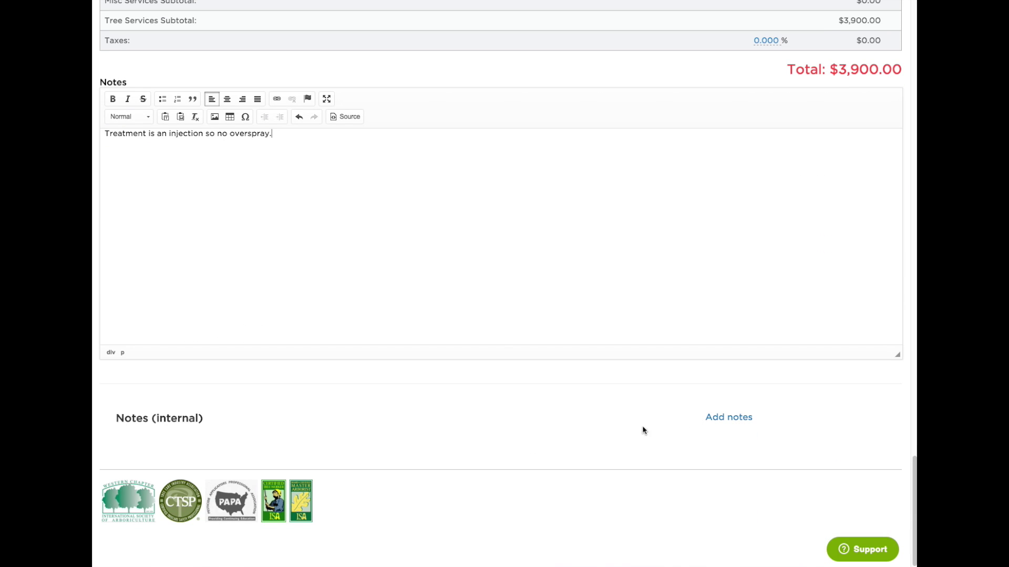
click(737, 417)
scroll(525, 436, up, 5)
scroll(449, 452, up, 20)
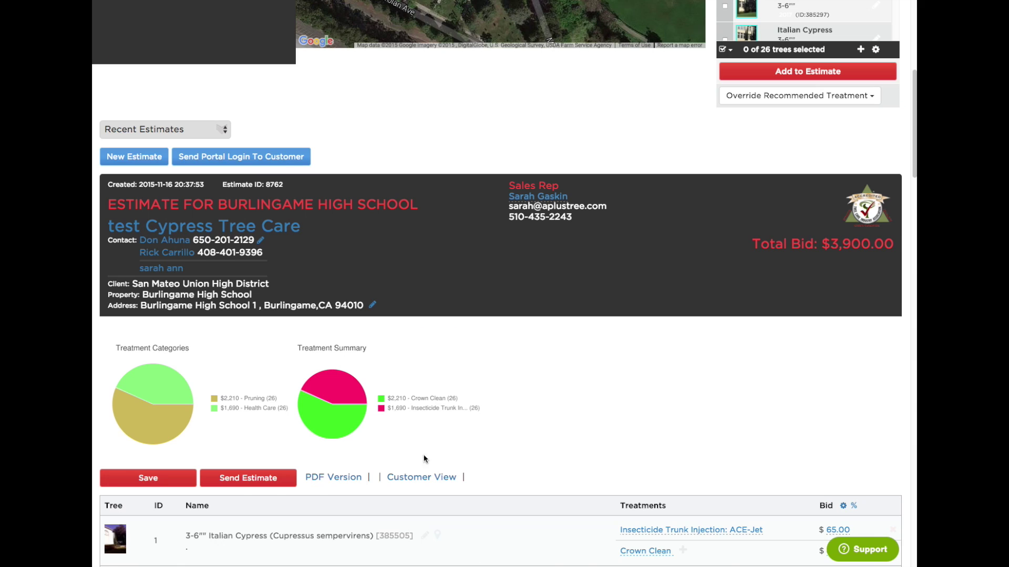
click(176, 482)
Remove two school contacts from the To: field and send the cypress estimate email to the remaining contact
click(251, 479)
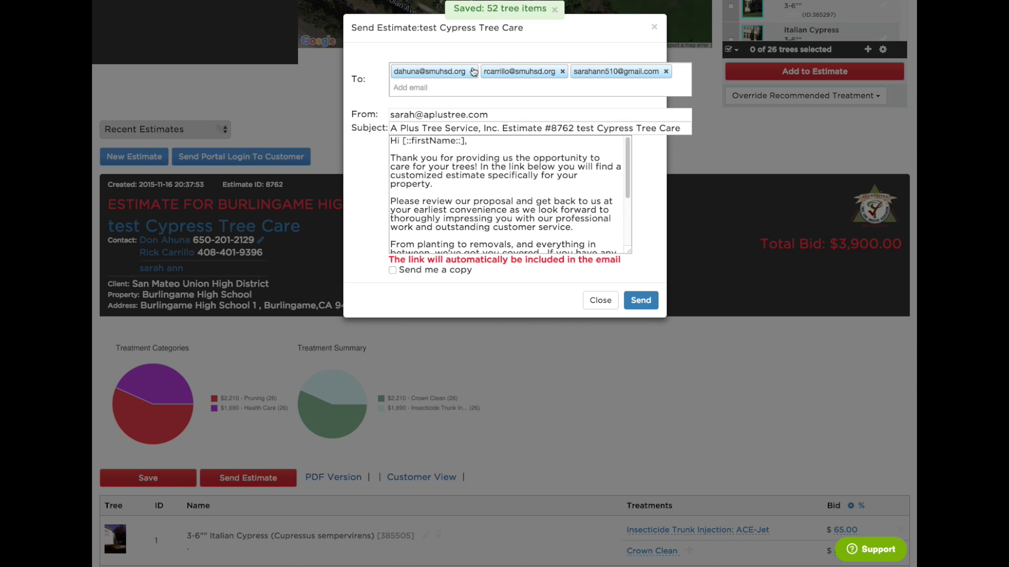
click(472, 71)
click(473, 70)
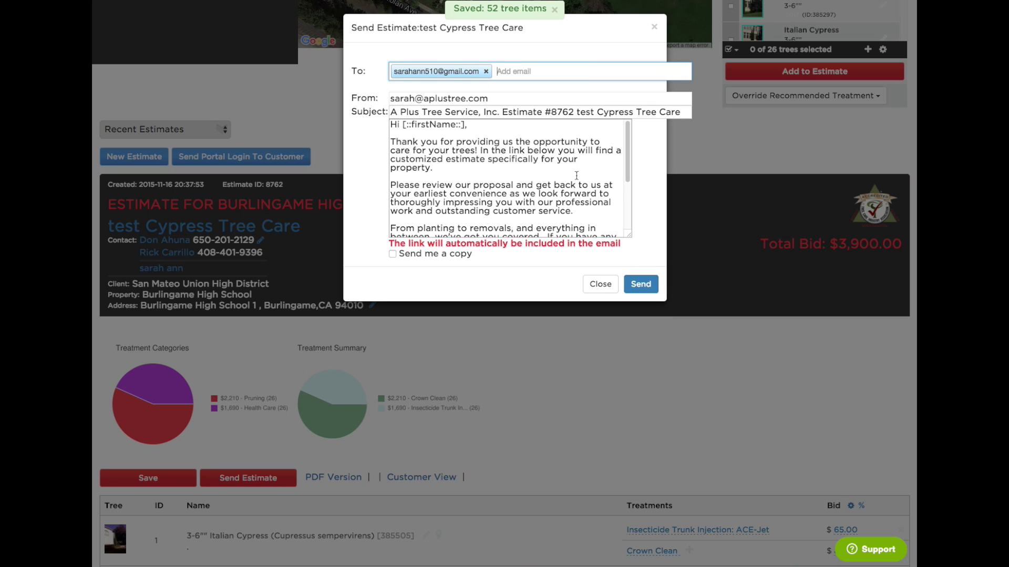
scroll(485, 163, down, 5)
scroll(486, 163, up, 5)
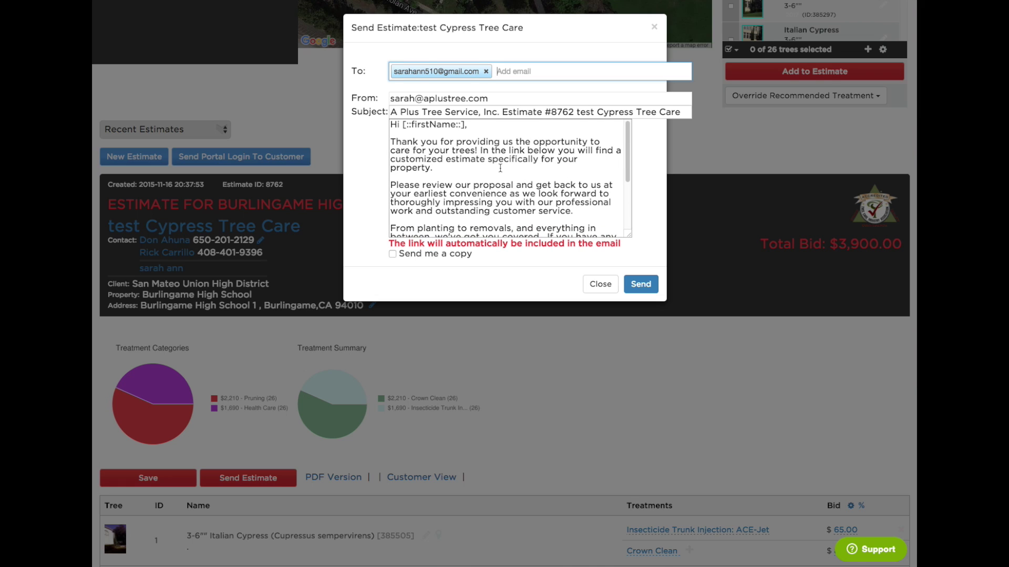
click(641, 285)
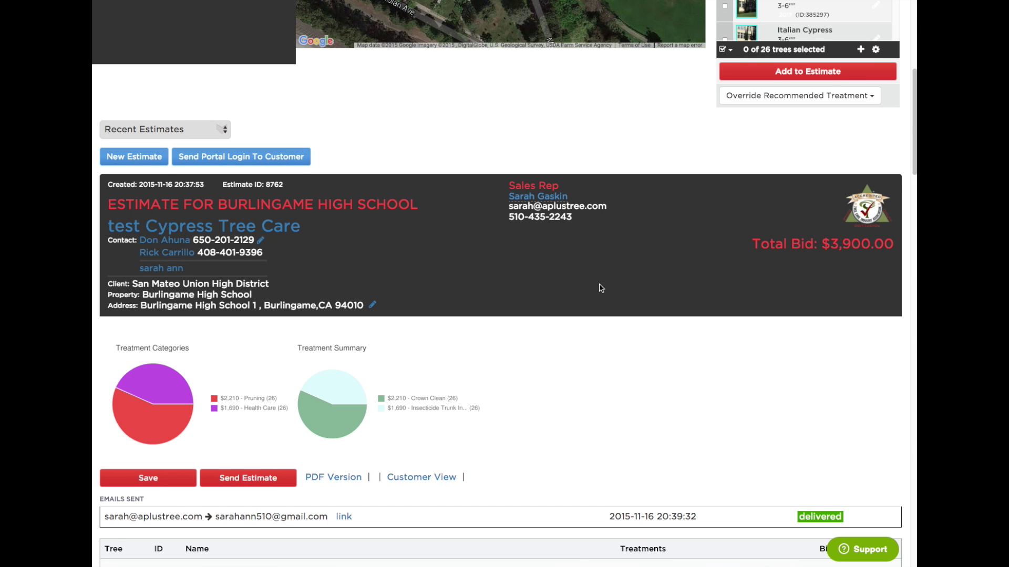
scroll(601, 288, down, 3)
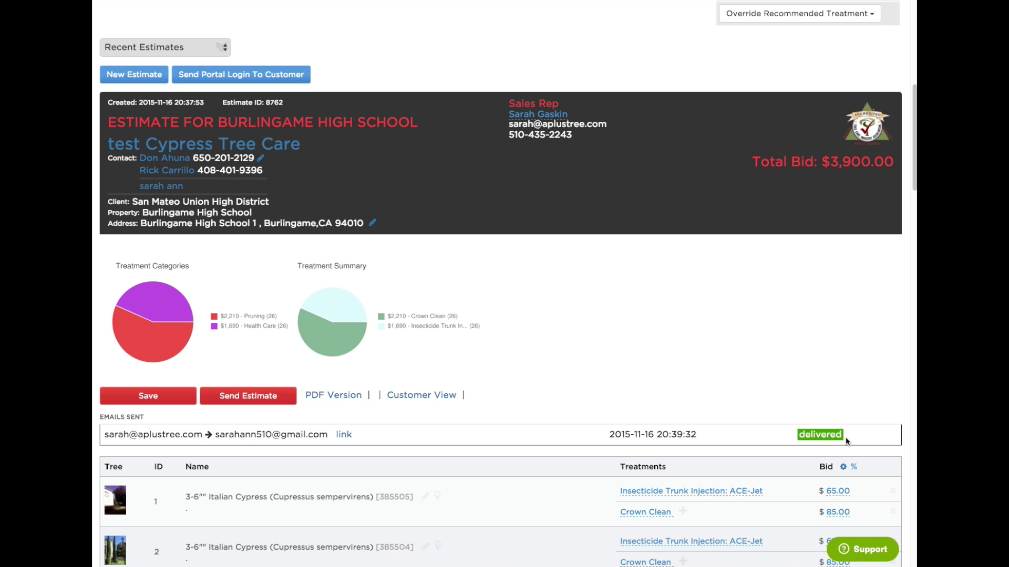
scroll(399, 426, down, 1)
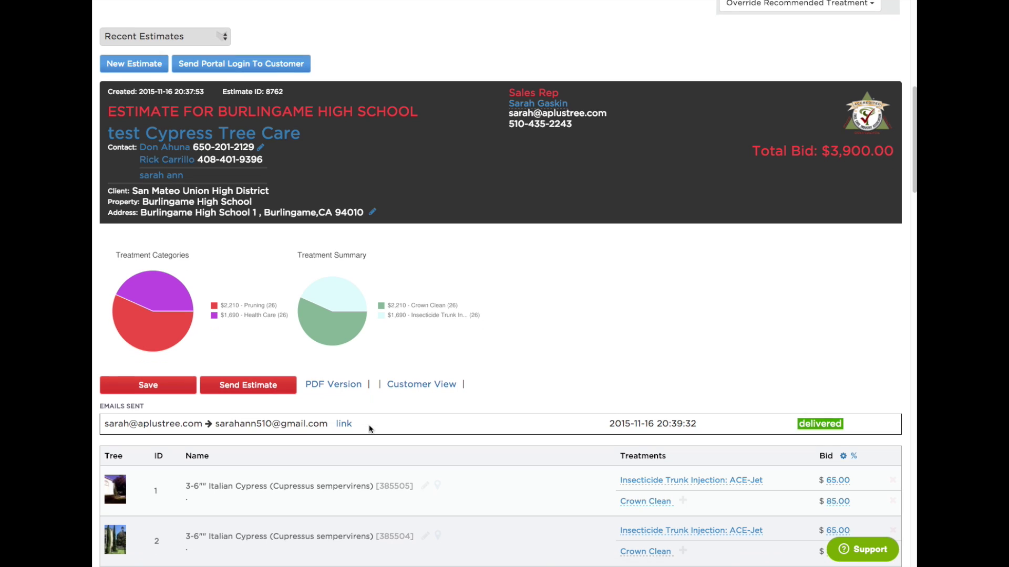
scroll(369, 428, down, 1)
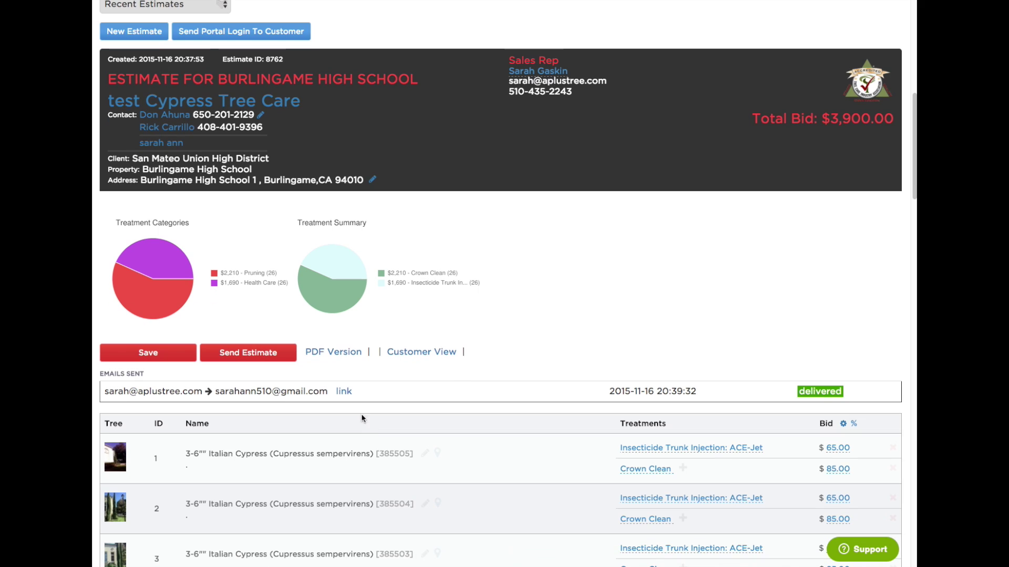
Open the emailed estimate link and scroll through the customer view of the estimate
click(345, 393)
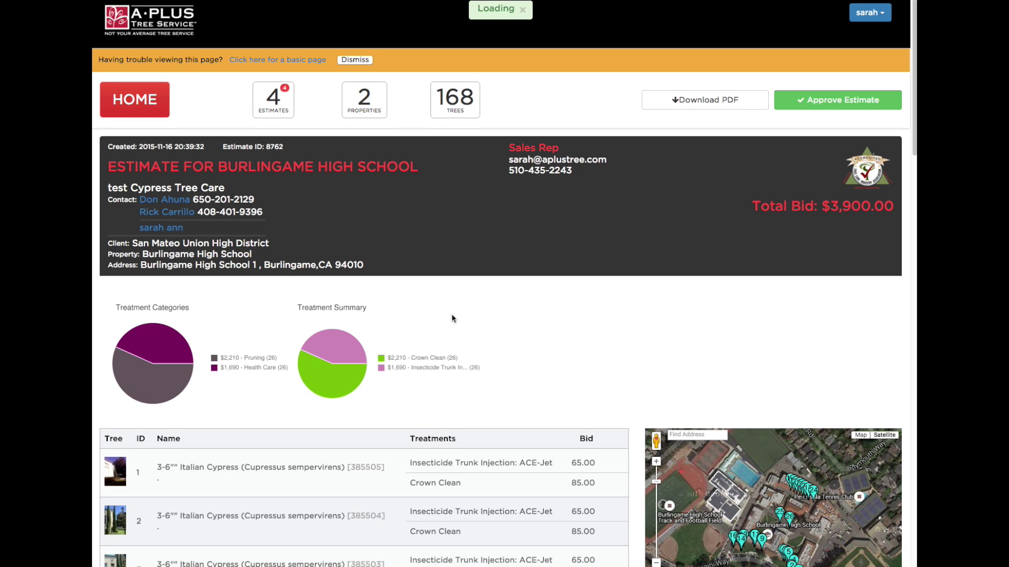
scroll(452, 319, down, 5)
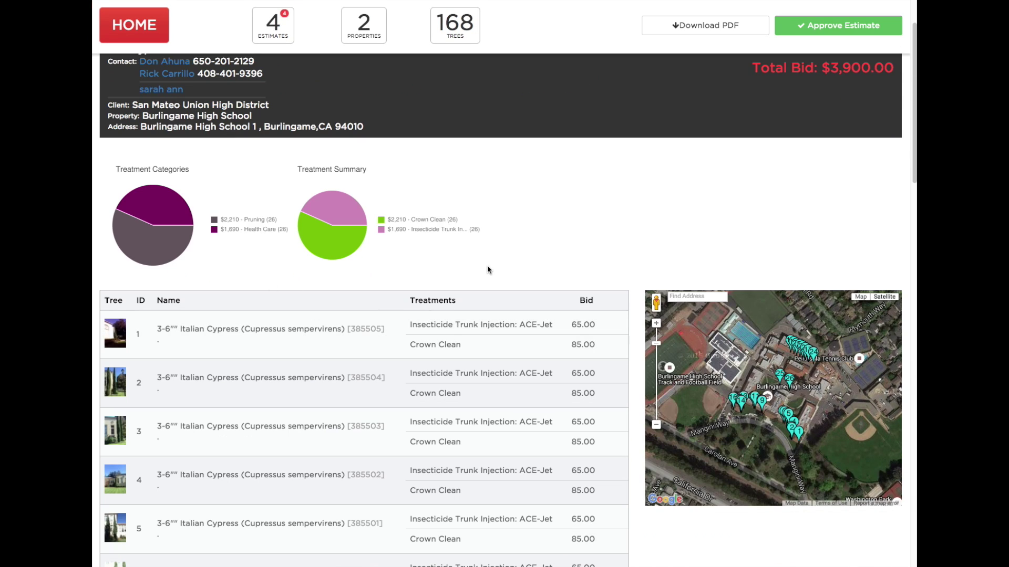
scroll(493, 262, down, 3)
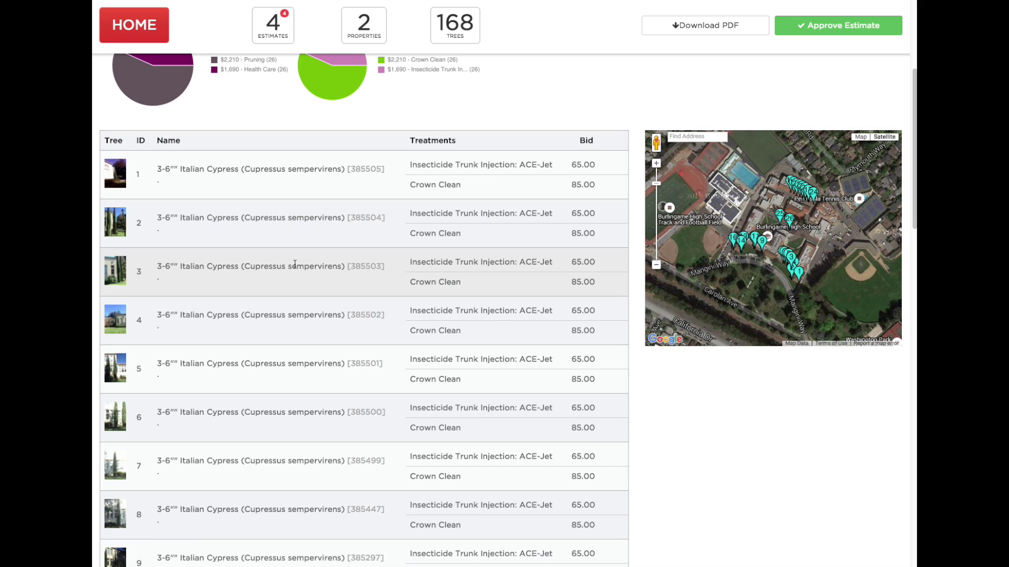
scroll(295, 264, down, 20)
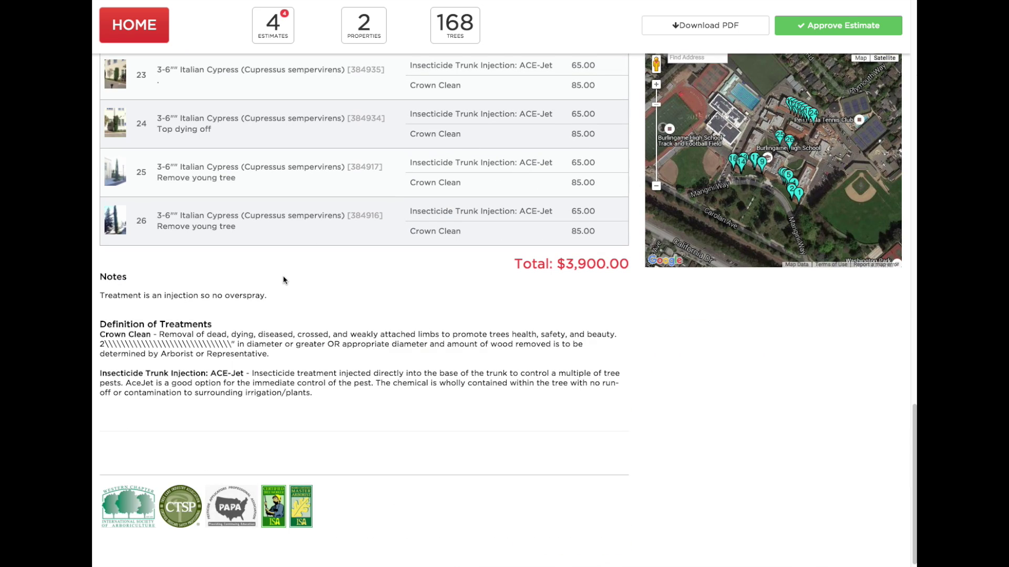
scroll(282, 280, up, 12)
scroll(284, 276, up, 15)
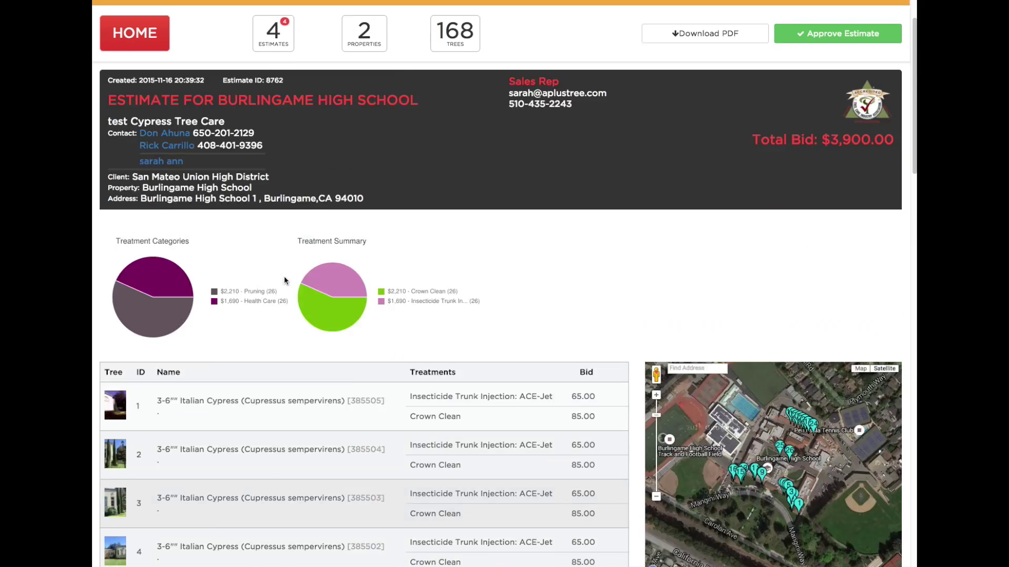
scroll(637, 427, down, 4)
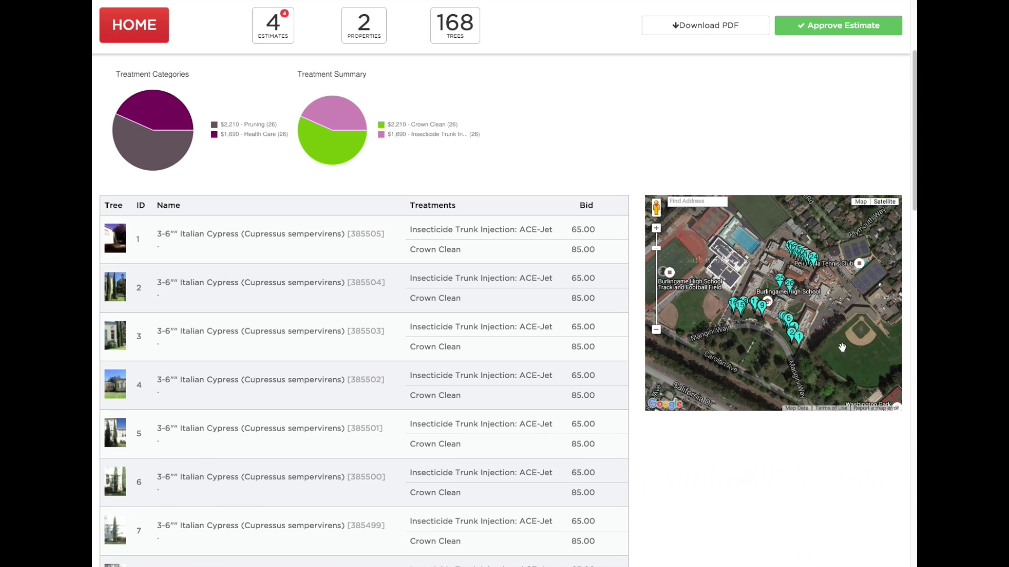
scroll(815, 268, up, 1)
Inspect the Italian Cypress at tree marker 26 on the map, then start approving the estimate
drag(804, 286, 843, 297)
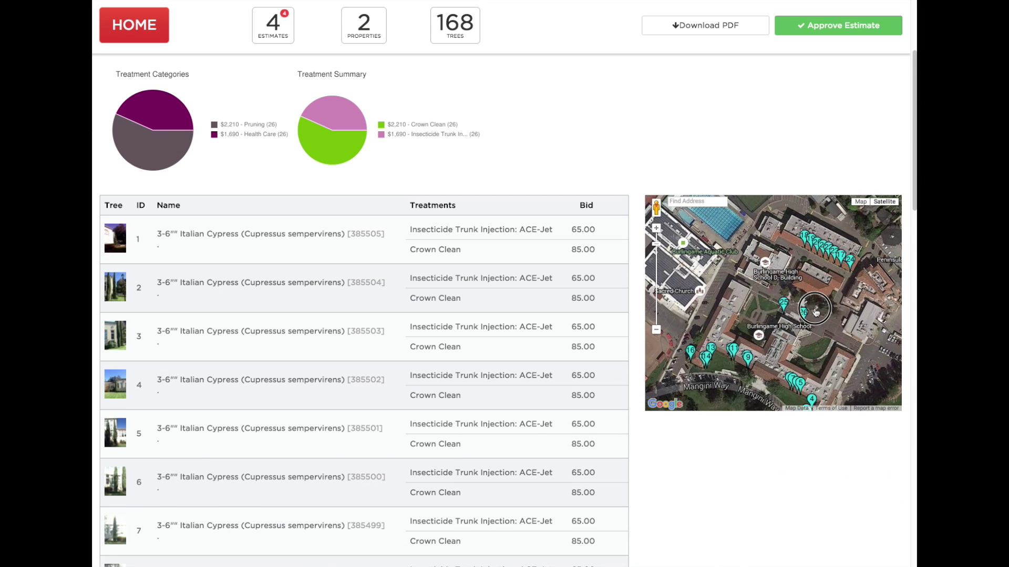
click(804, 318)
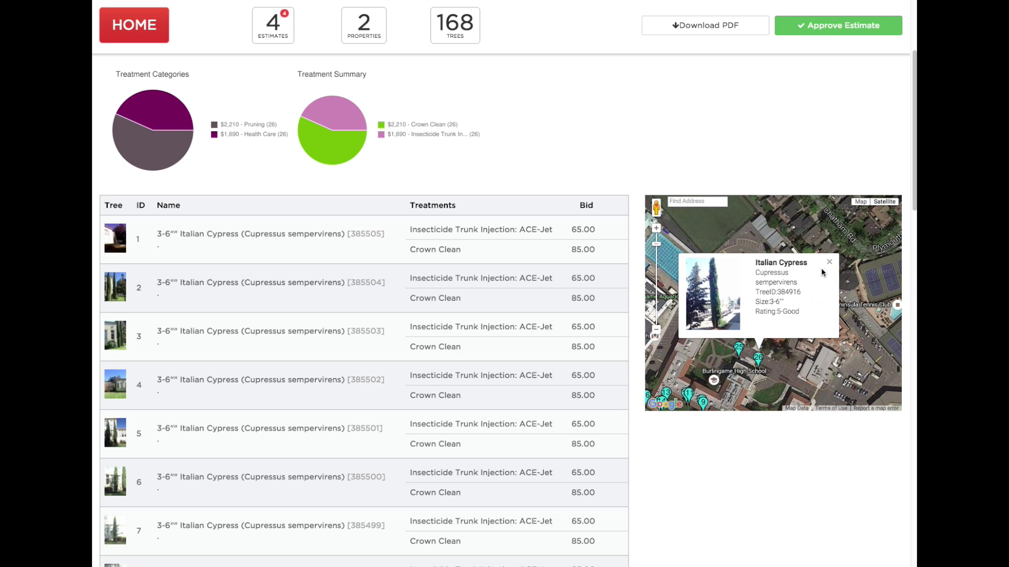
click(830, 263)
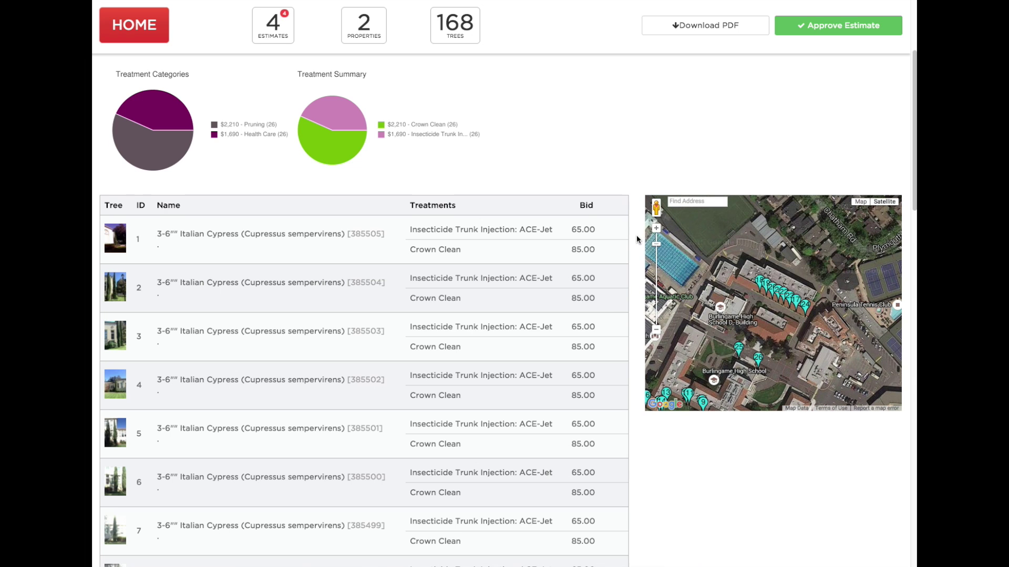
scroll(636, 235, up, 5)
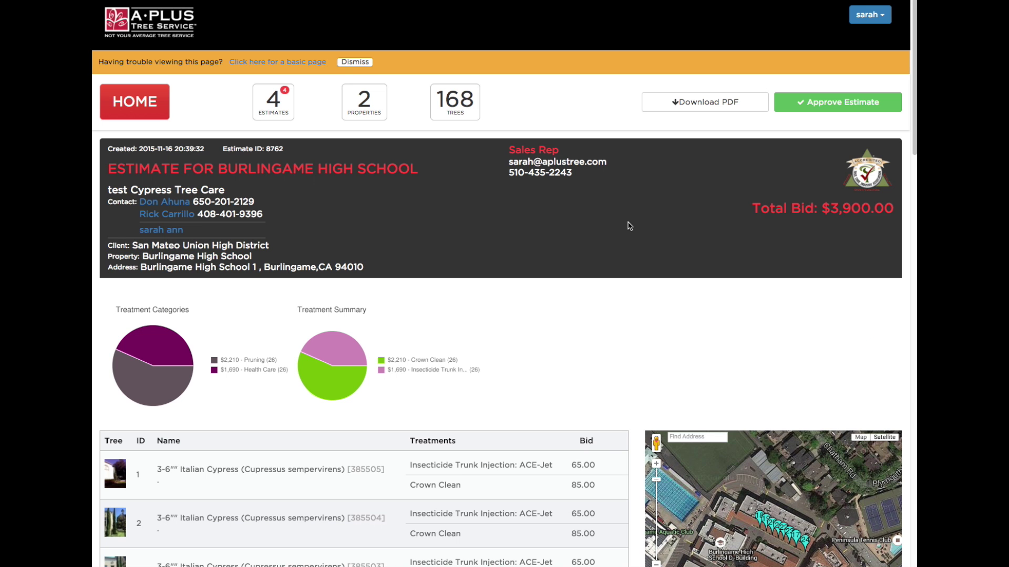
click(839, 104)
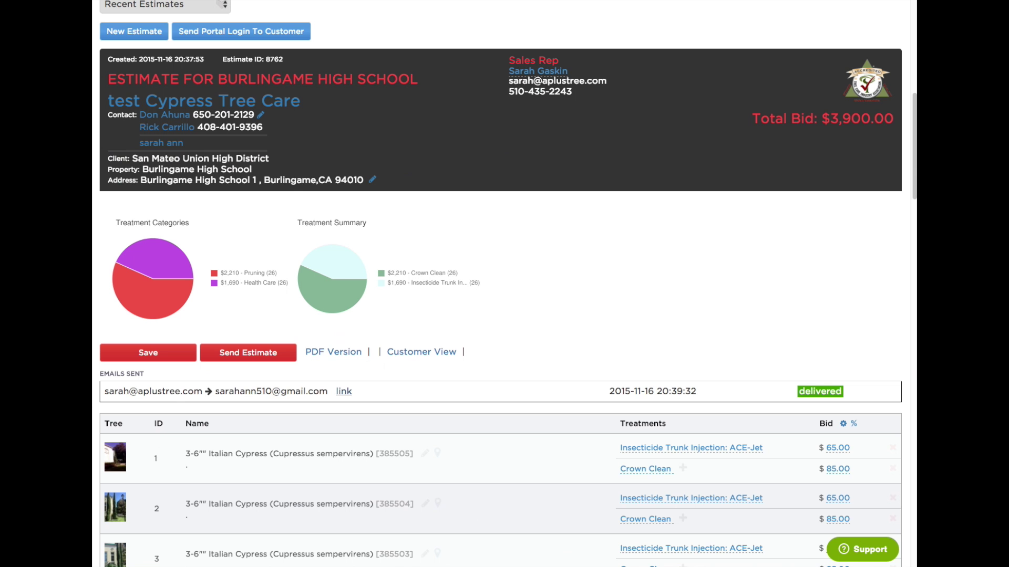
Scroll estimate 8762 back up to its tree map and filters
scroll(451, 192, up, 10)
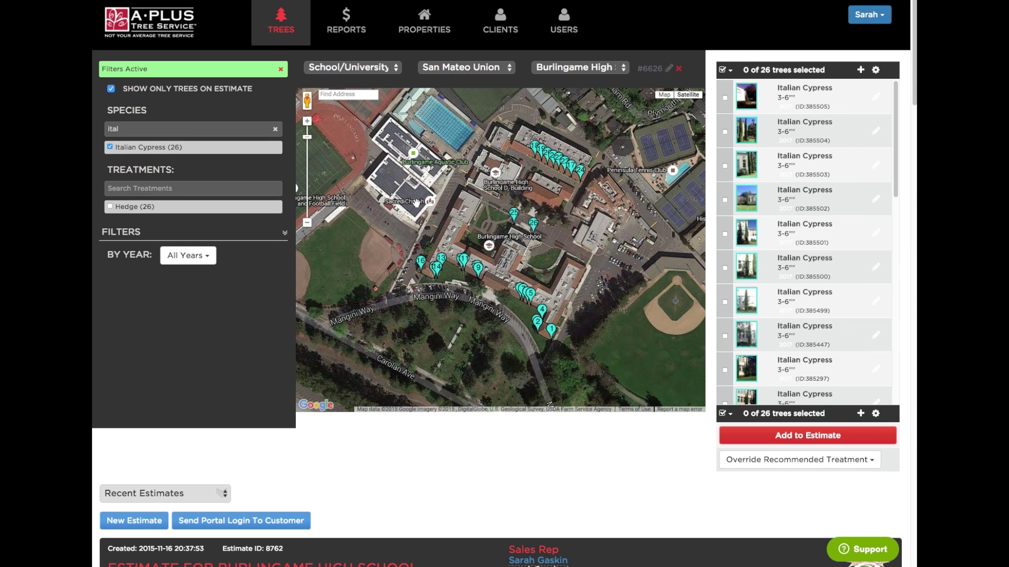
Open Reports and cycle its filter through Sent, Approved and finally Scheduled estimates
click(345, 29)
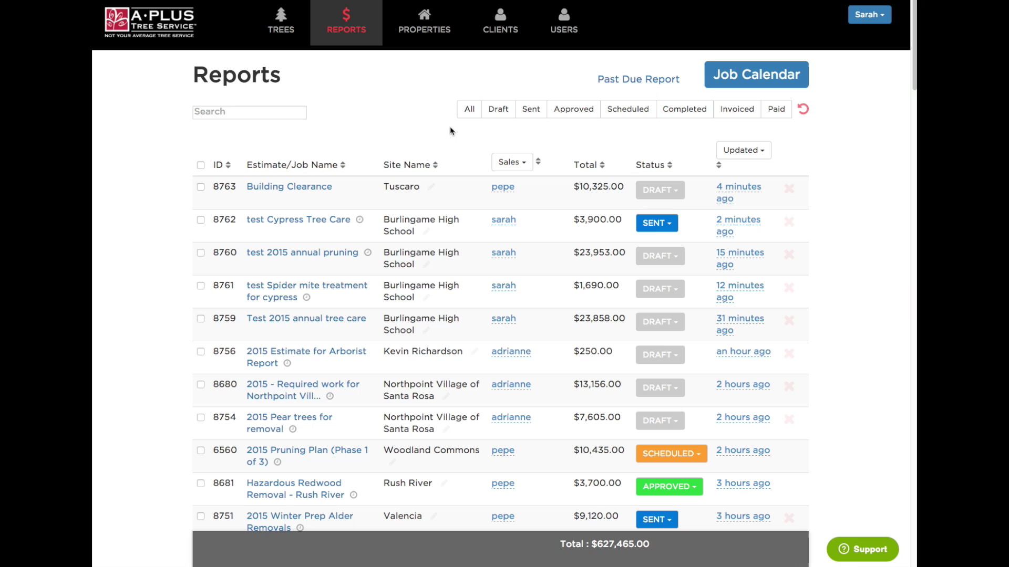
click(528, 112)
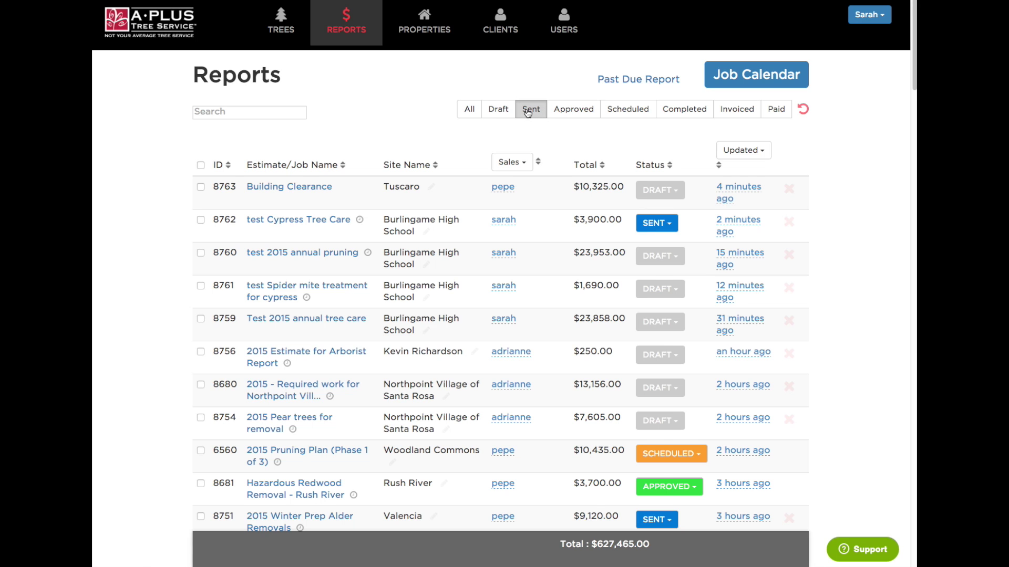
click(578, 113)
click(630, 115)
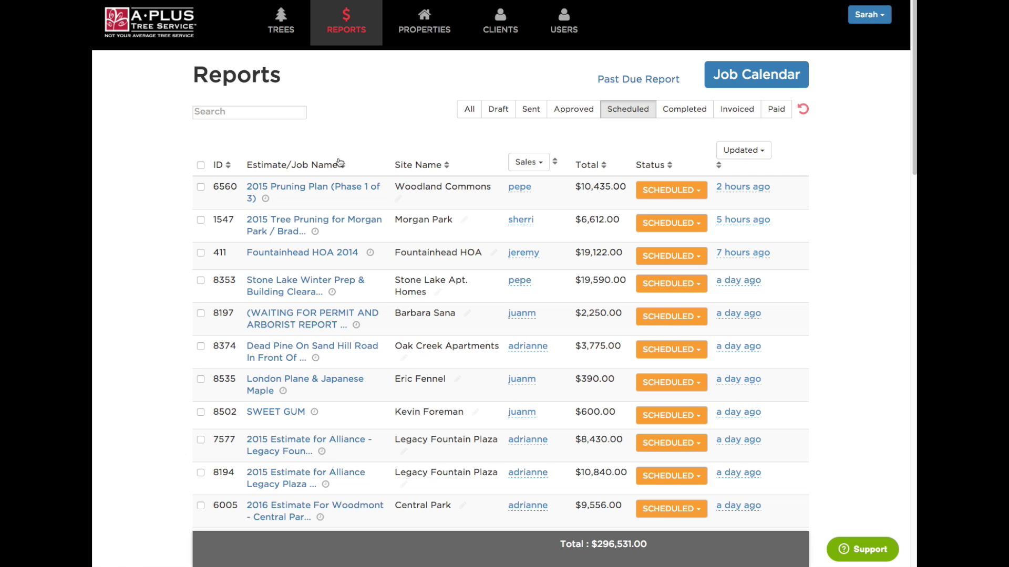
click(307, 190)
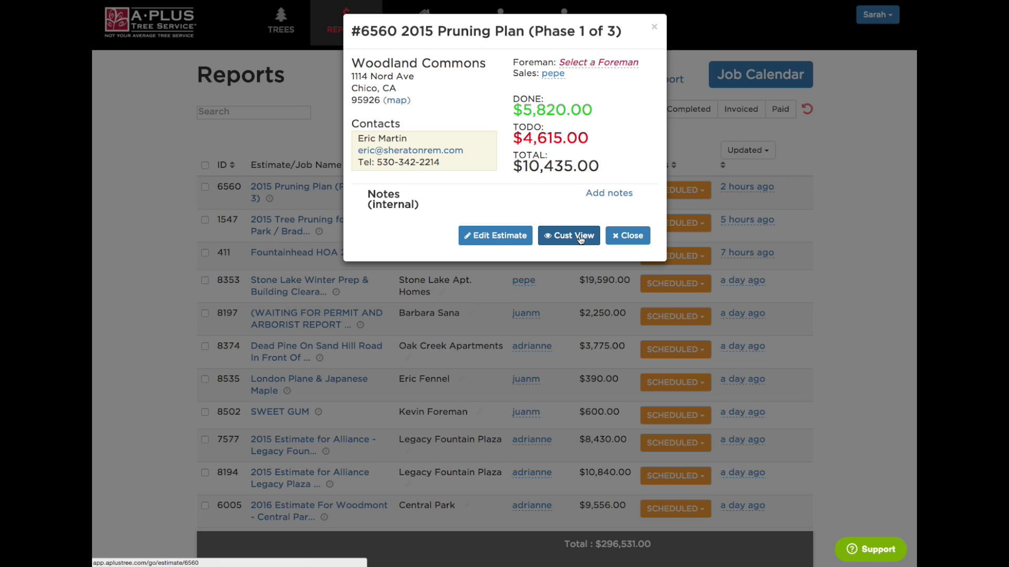
click(625, 237)
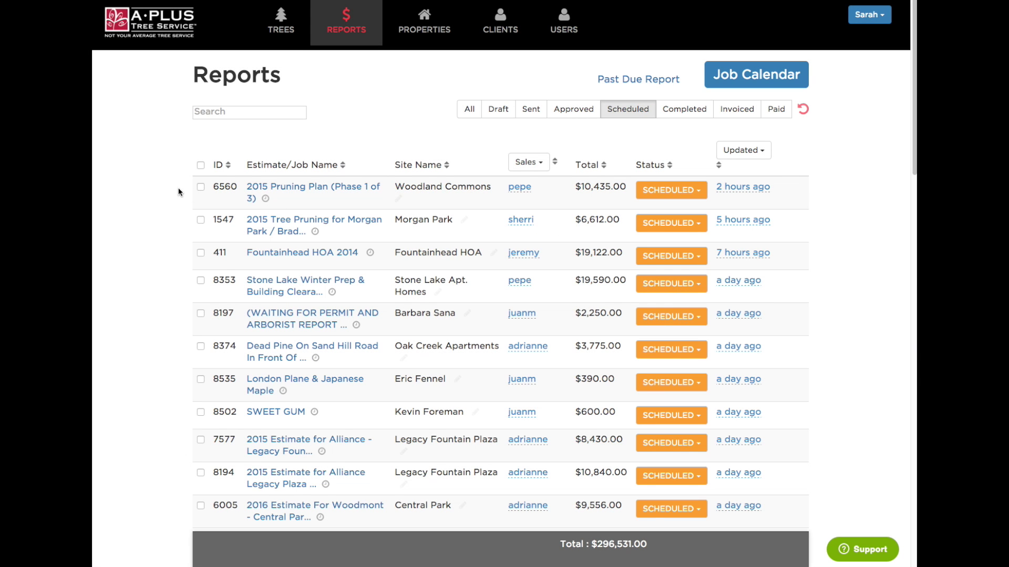
Duplicate estimate 6560, then switch to the Properties list of 2610 properties
click(201, 187)
click(263, 546)
click(421, 34)
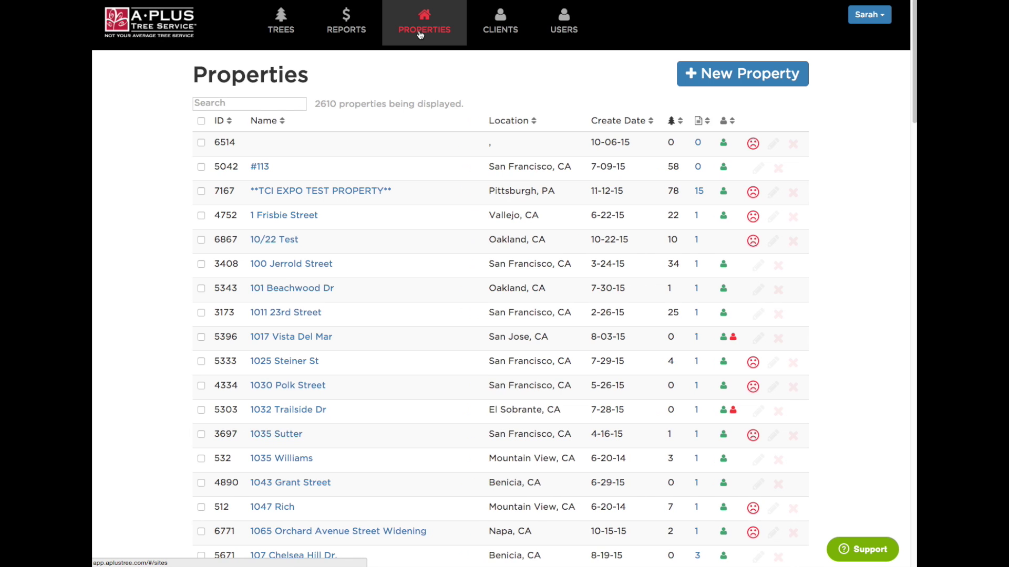
Move through Clients to the Users list of admin and customer accounts
click(504, 38)
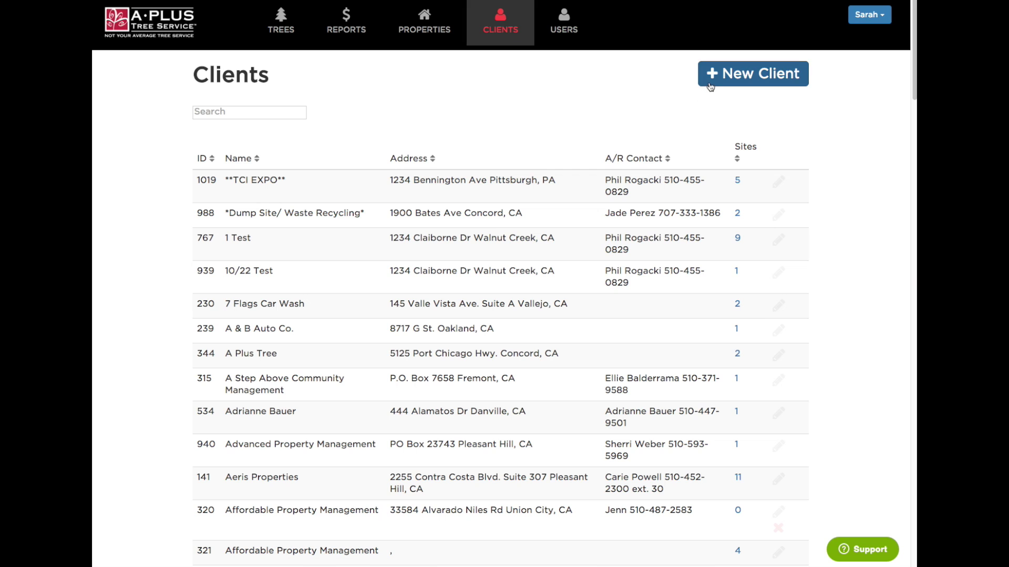
click(559, 26)
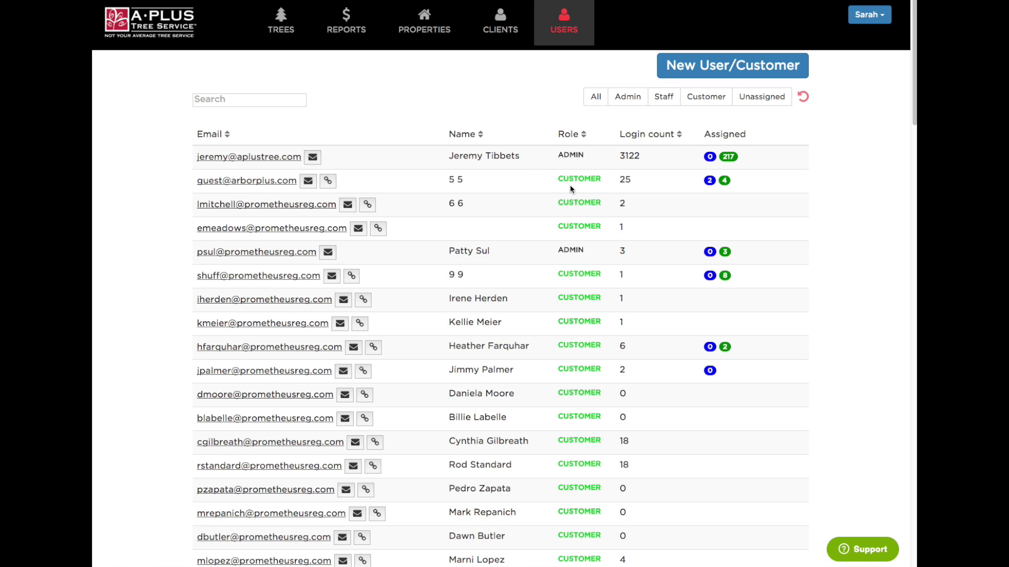
click(237, 181)
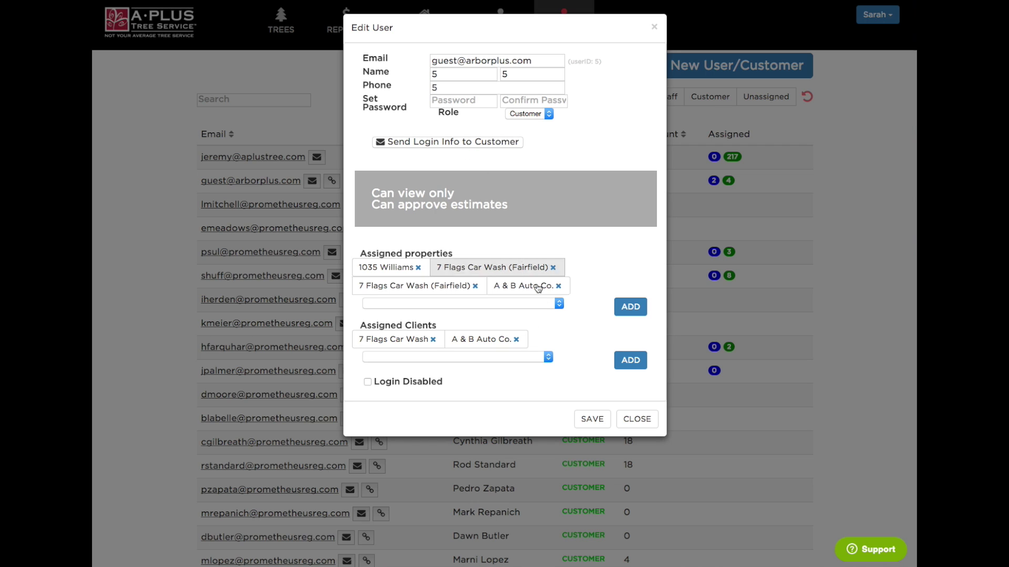
click(637, 424)
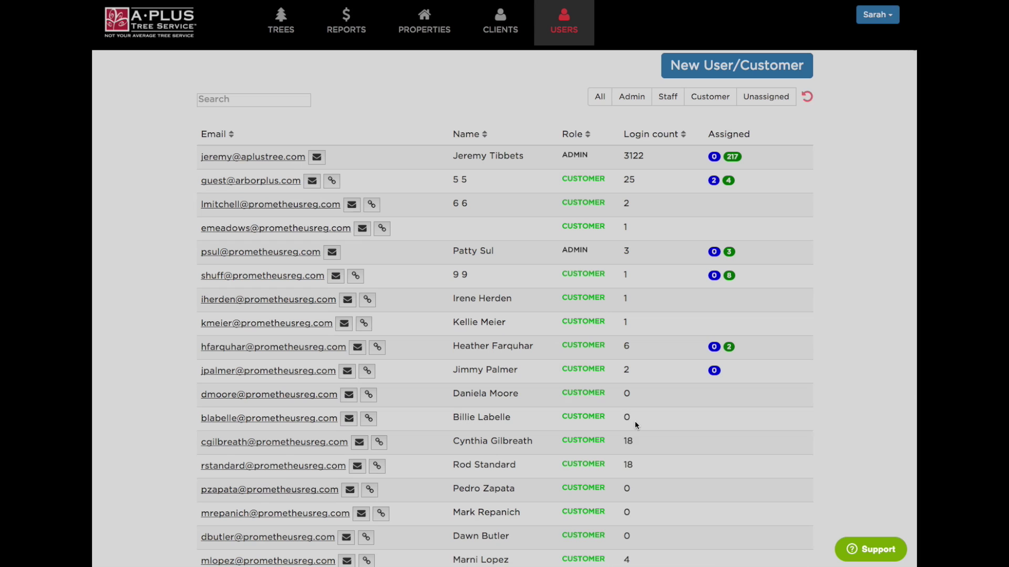